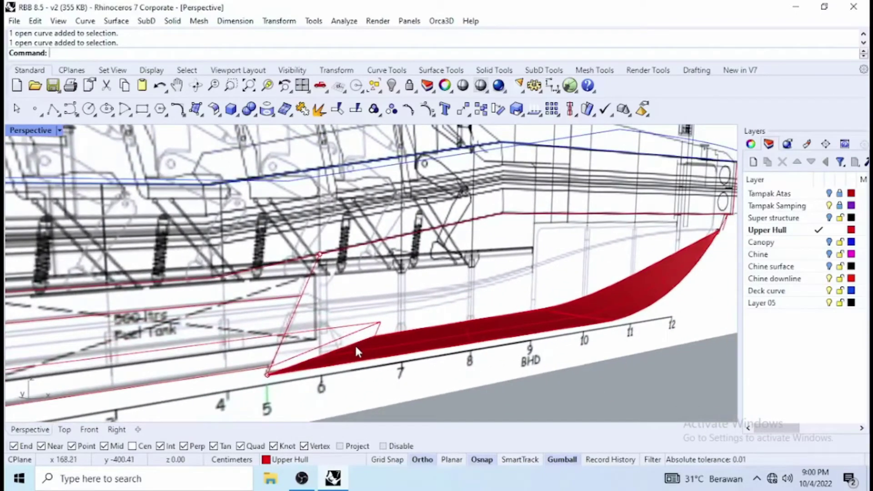
Try to extrude the slanted frame curve at station 5 sideways into a surface.
left_click(307, 287)
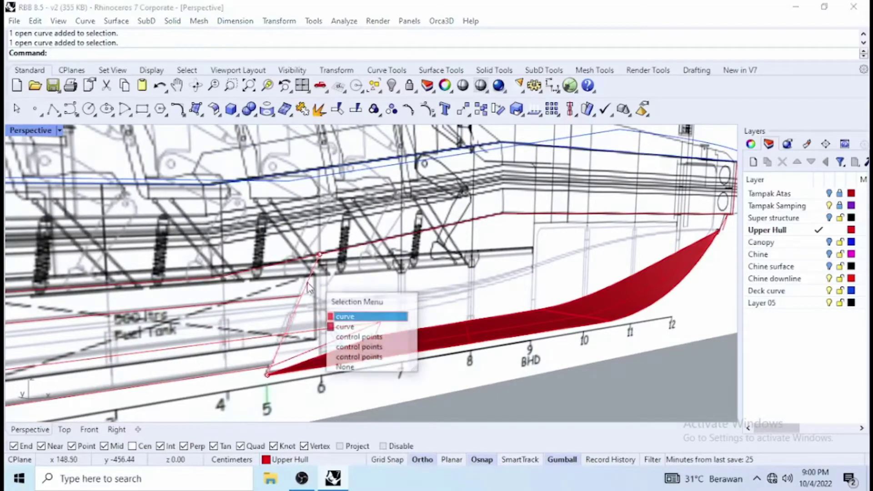
left_click(344, 319)
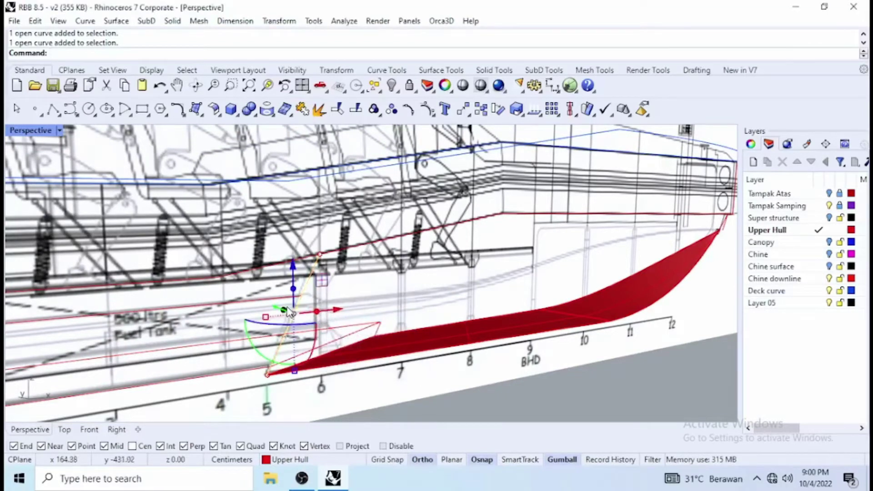
left_click_drag(288, 315, 381, 346)
right_click_drag(372, 335, 443, 318)
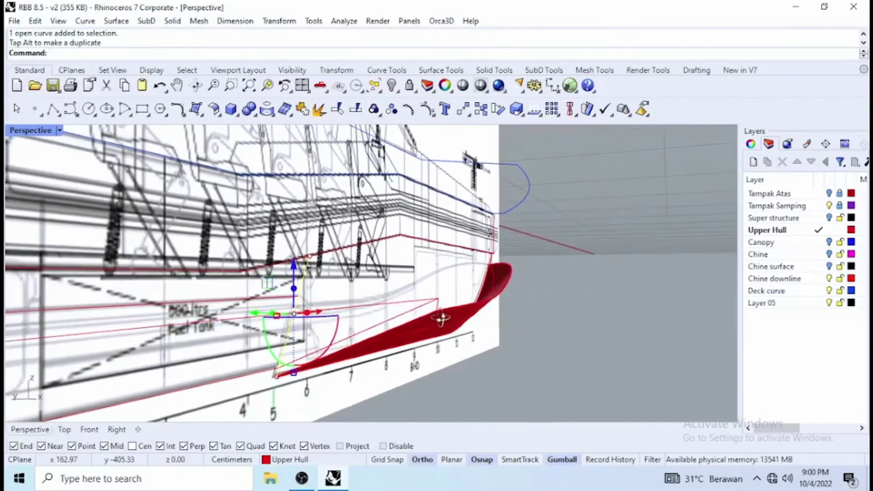
right_click_drag(269, 313, 267, 323)
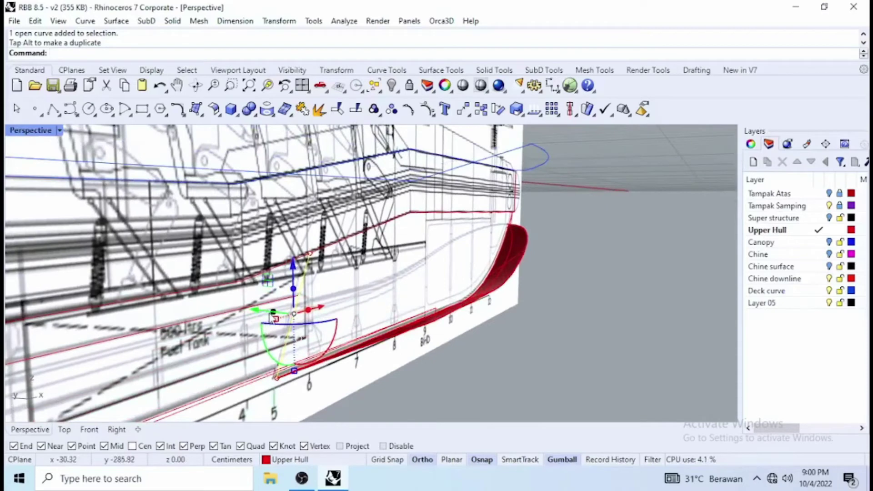
left_click_drag(270, 317, 427, 348)
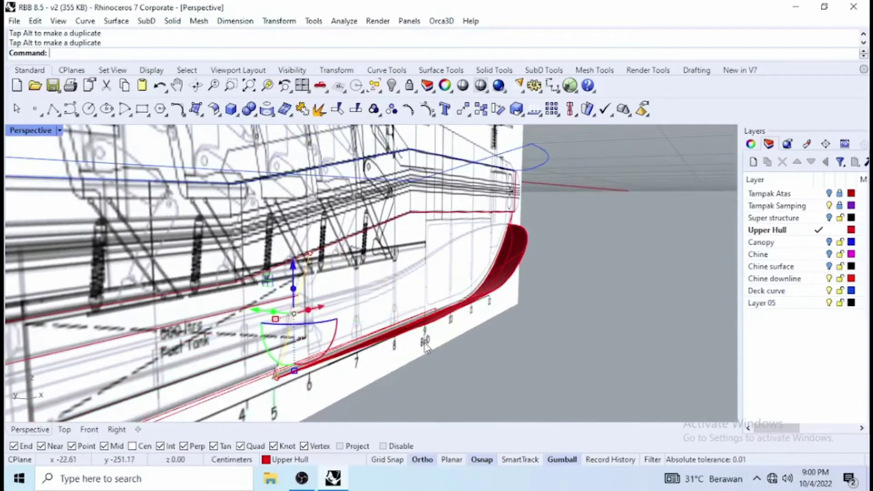
left_click(331, 311)
left_click(313, 295)
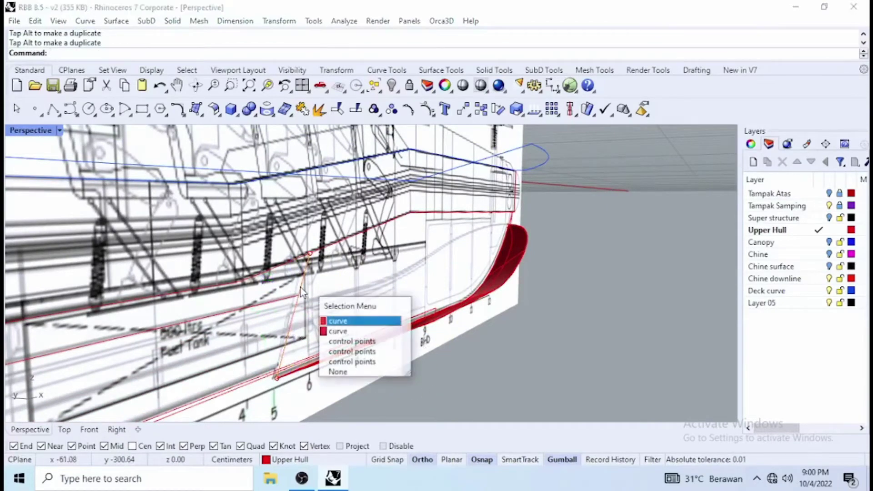
left_click(334, 328)
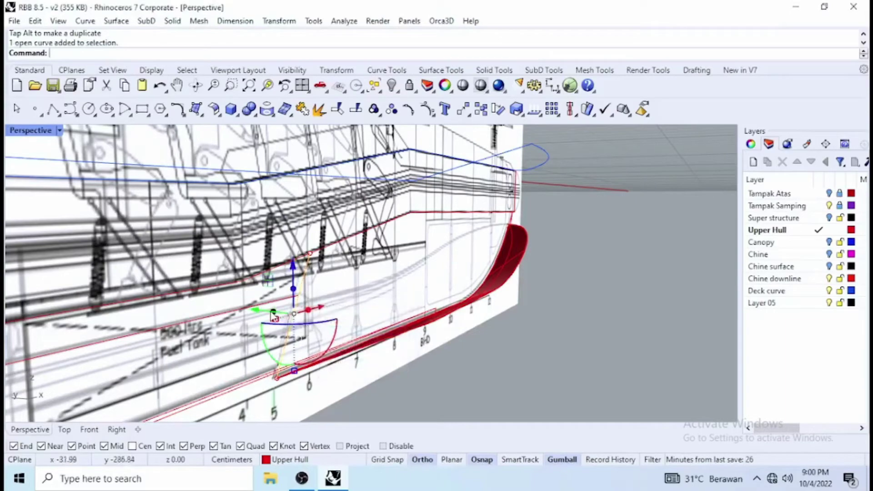
left_click_drag(273, 316, 413, 338)
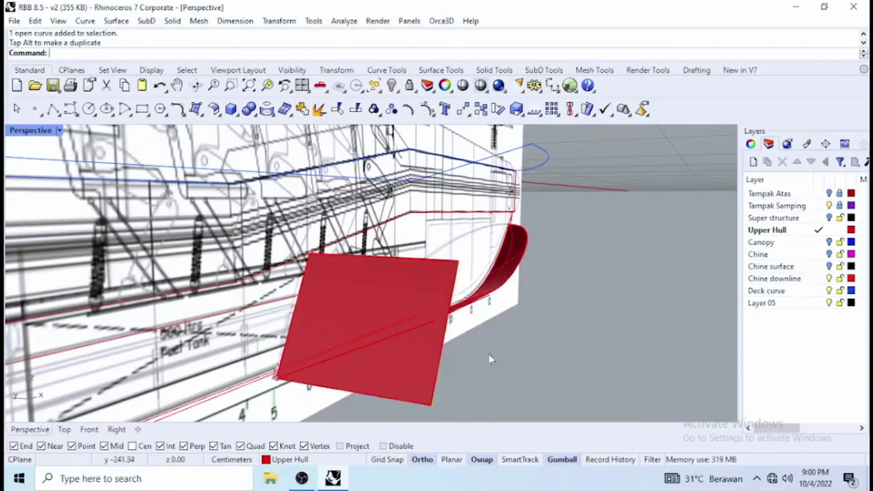
Check the extruded surface at station 5 against the hull bottom and undo the extrusion.
right_click_drag(491, 359, 339, 359)
scroll(307, 322, "up", 3)
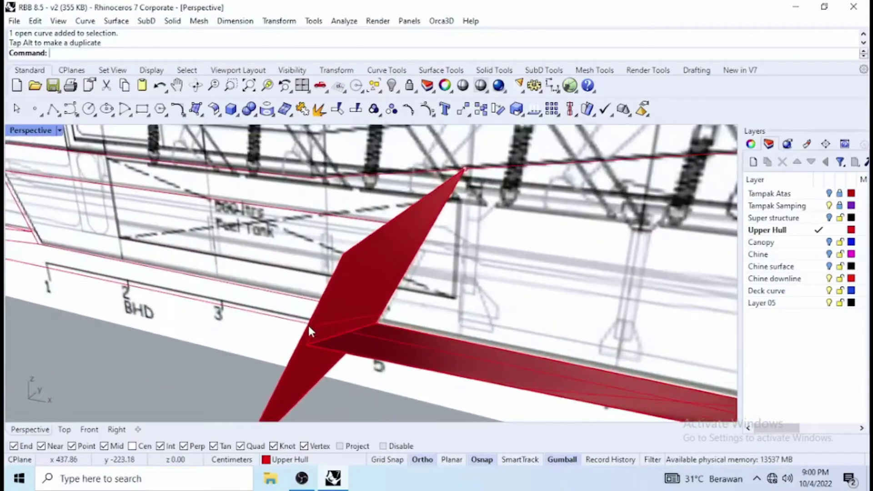
right_click_drag(323, 326, 411, 312)
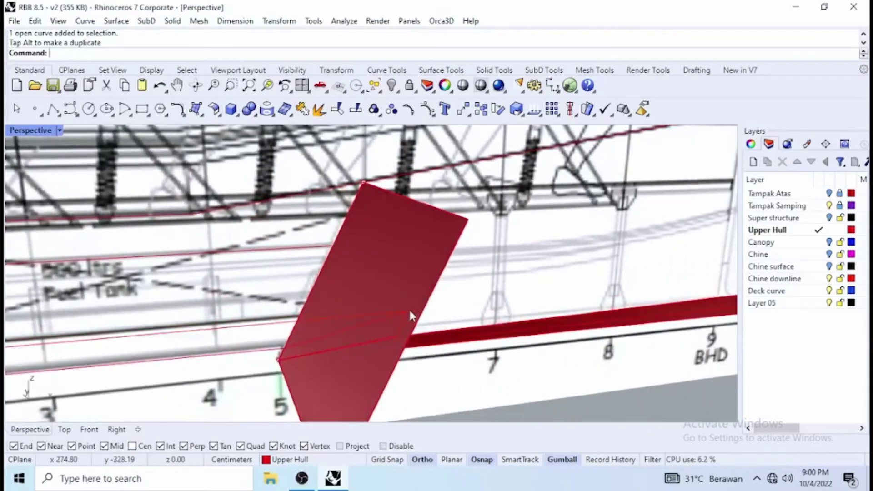
key("ctrl+z")
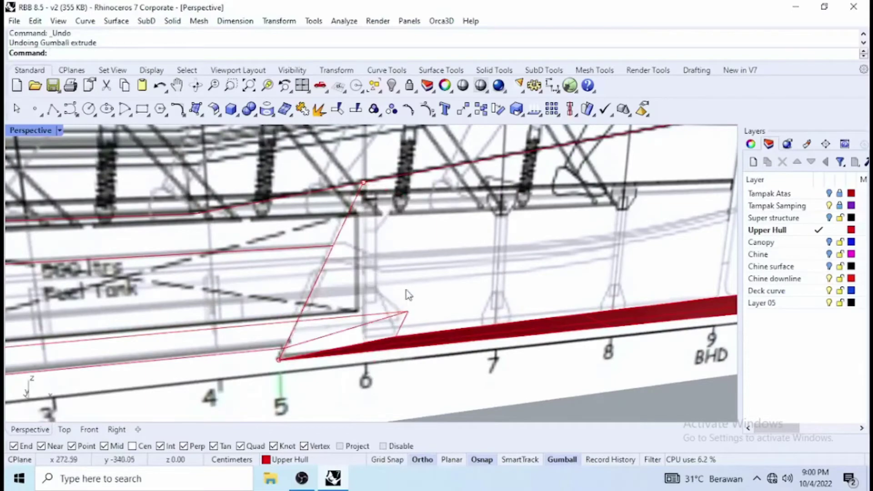
scroll(402, 281, "down", 2)
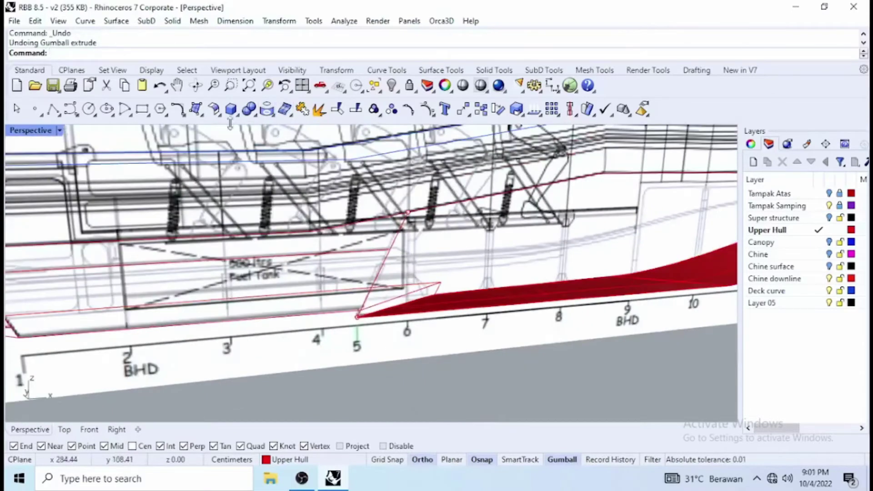
left_click(201, 116)
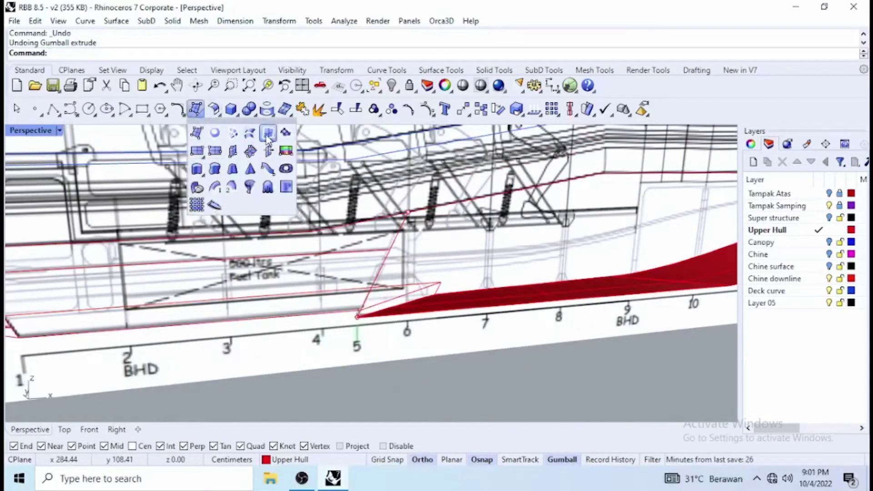
left_click(267, 141)
right_click_drag(270, 161, 334, 264)
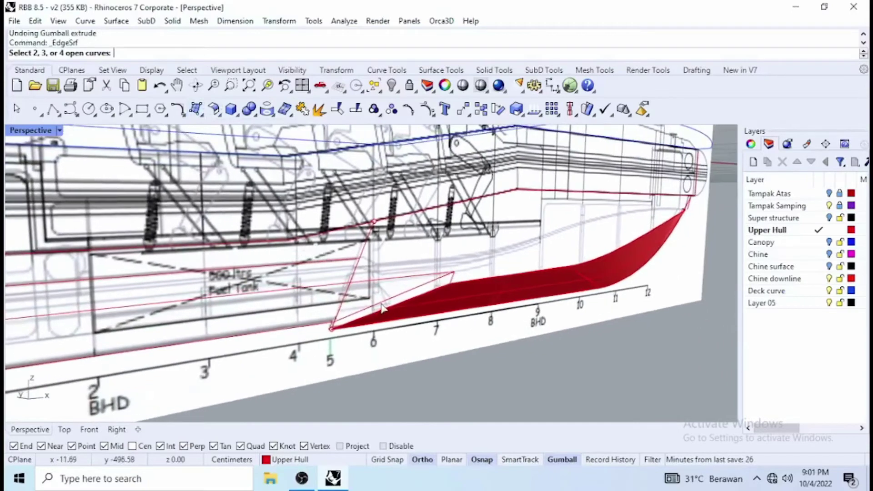
left_click(381, 305)
left_click(384, 286)
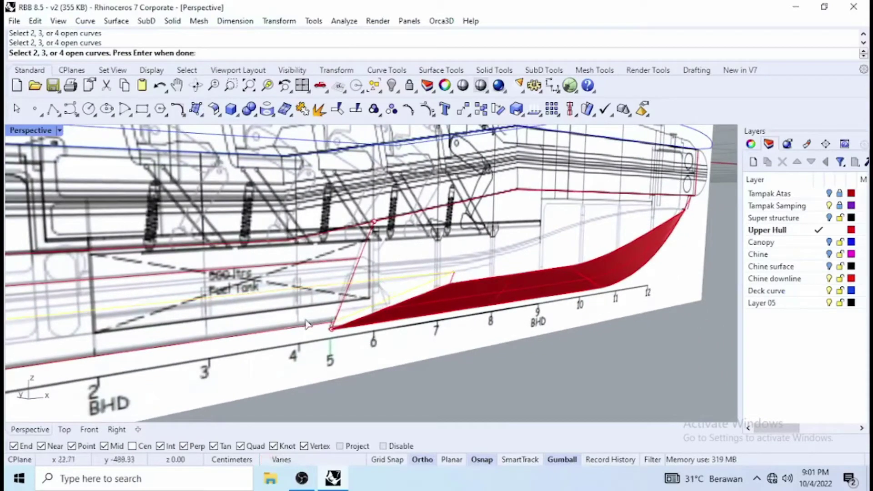
scroll(314, 336, "down", 3)
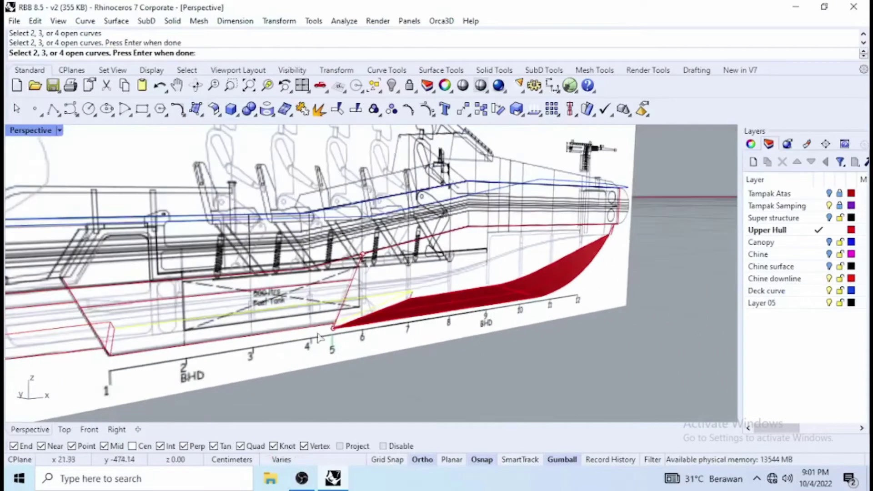
scroll(155, 360, "up", 3)
scroll(155, 360, "up", 2)
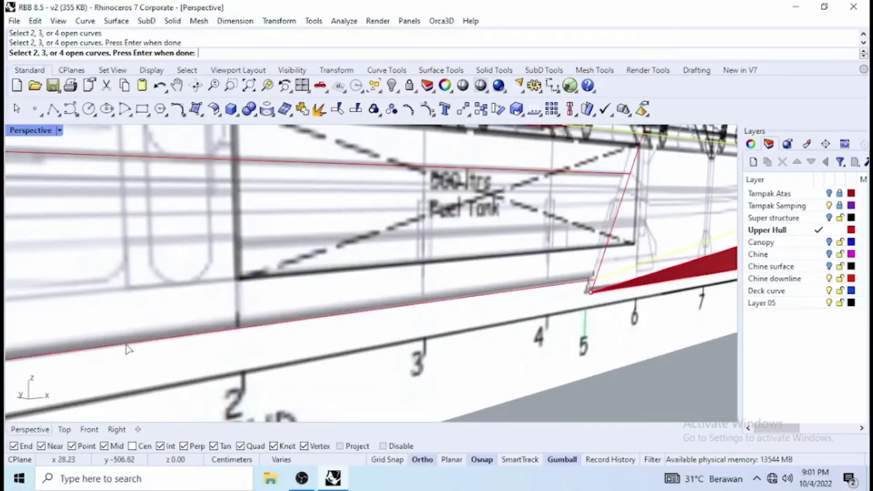
key("Escape")
Inspect the closed hull profile curve around its lower stern corner and hide the Tampak Samping reference layer.
left_click(128, 348)
scroll(130, 352, "down", 5)
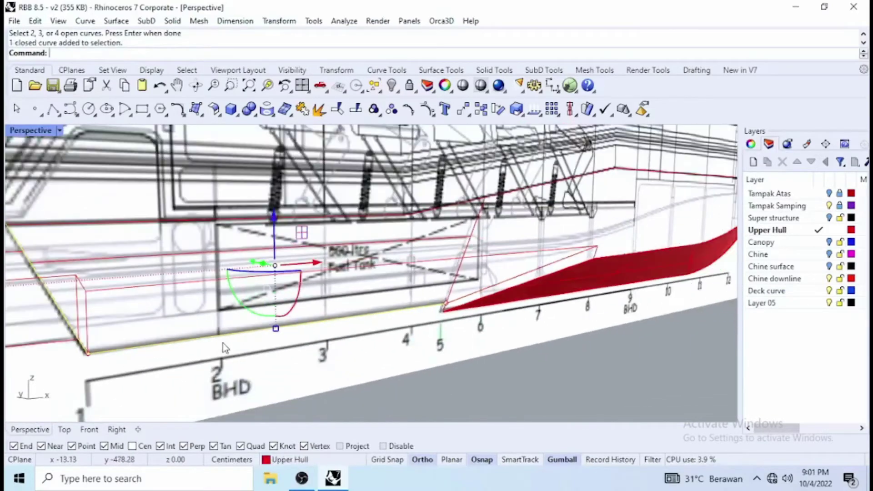
right_click_drag(209, 336, 115, 332)
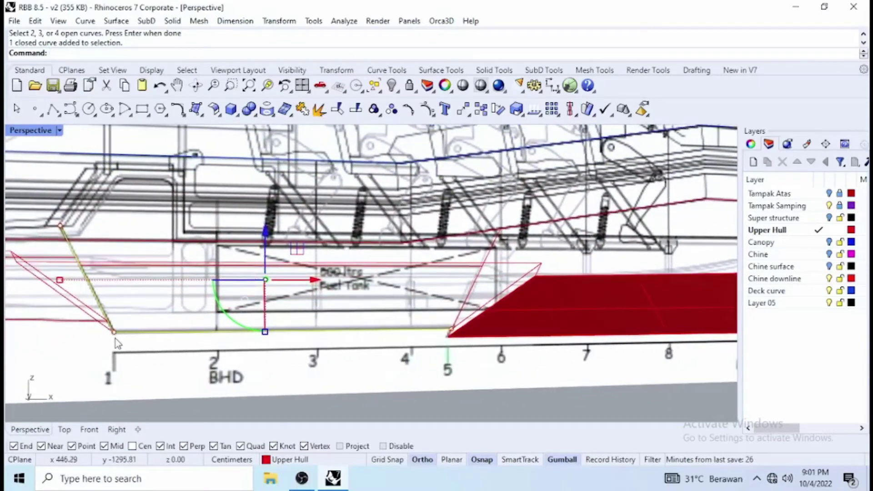
scroll(113, 331, "up", 5)
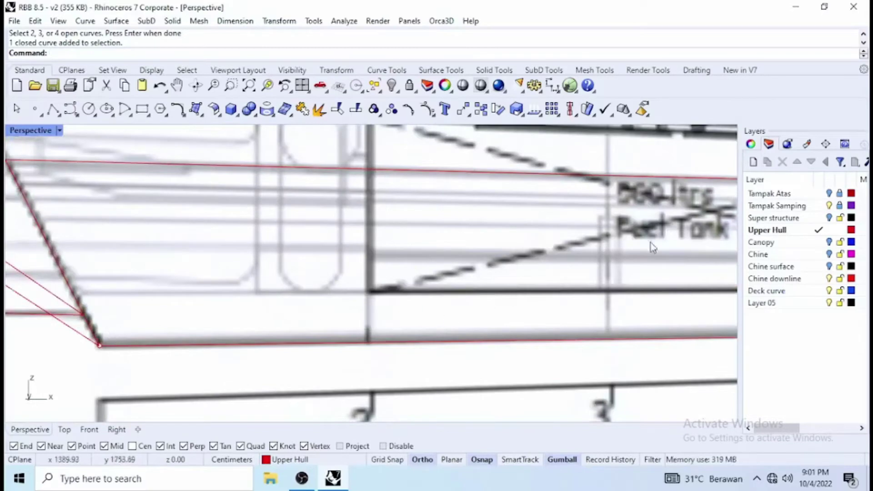
left_click(829, 206)
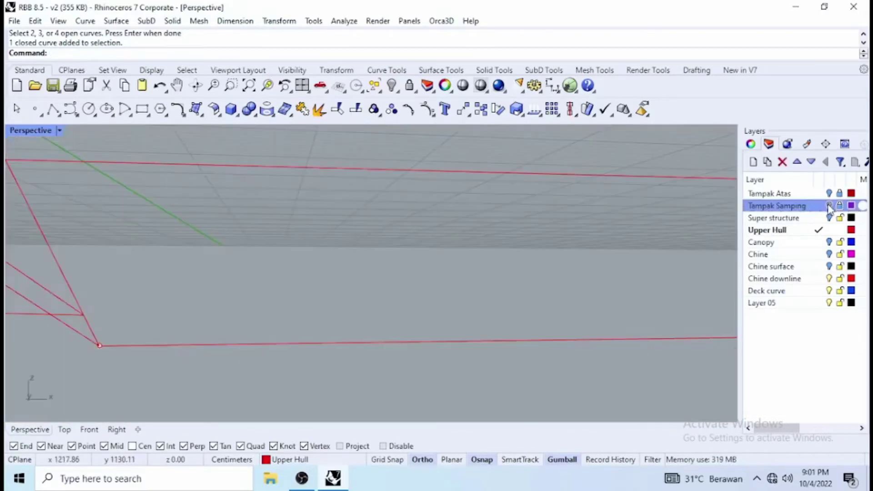
Split the closed hull profile curve near its lower stern corner, using the adjoining stern line as cutting object.
mouse_move(378, 302)
right_mouse_down()
mouse_move(278, 307)
mouse_move(264, 320)
mouse_move(250, 316)
mouse_move(247, 327)
right_mouse_up()
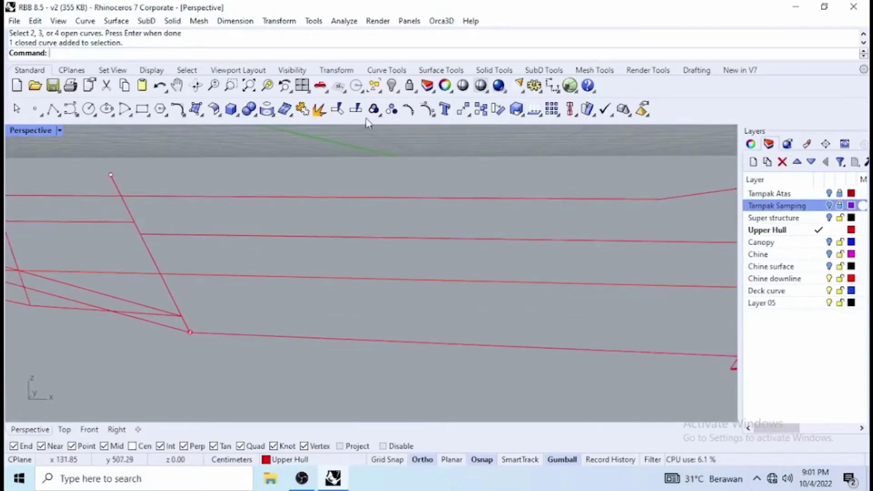
left_click(356, 109)
scroll(187, 314, "up", 2)
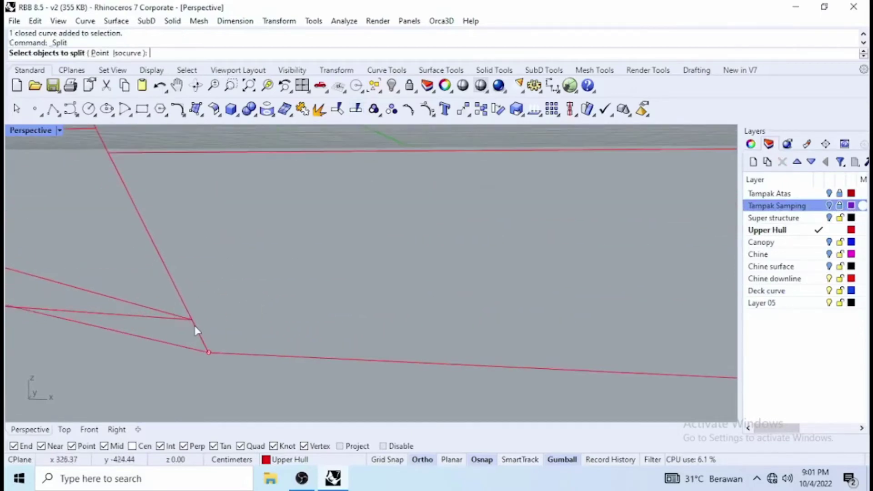
left_click(196, 330)
key("Return")
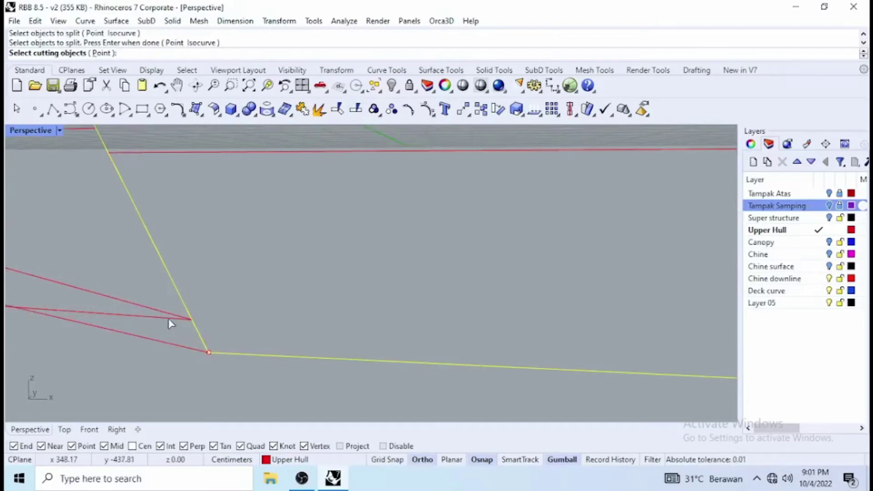
left_click(168, 318)
key("Return")
Explode the lower piece of the split profile curve, running from the stern corner to station 5, into separate segments.
left_click(198, 333)
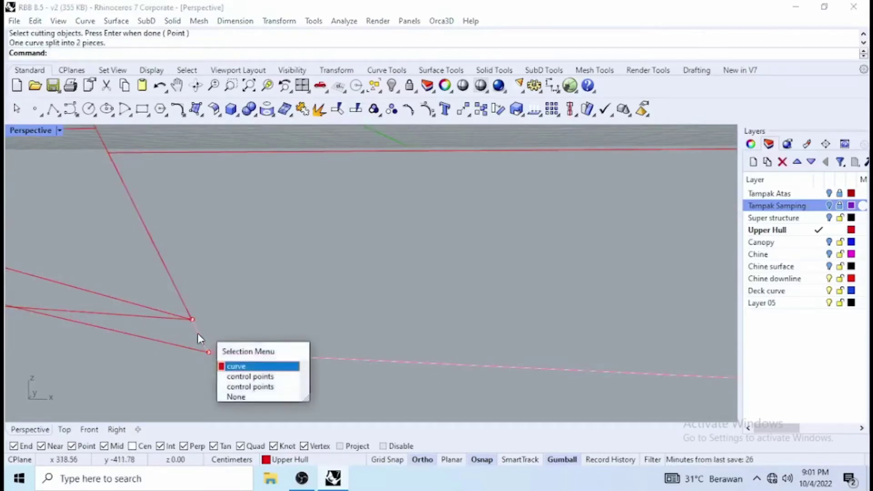
left_click(236, 366)
scroll(231, 363, "down", 5)
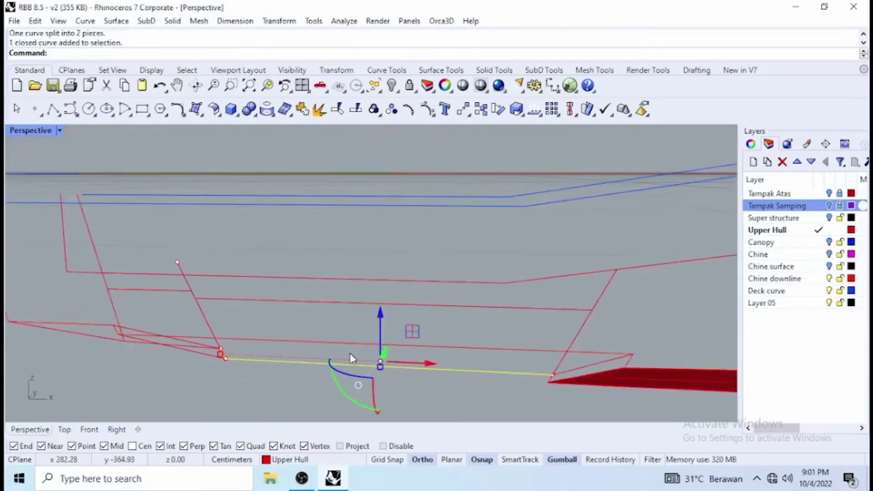
right_click_drag(287, 378, 386, 354)
scroll(229, 382, "up", 5)
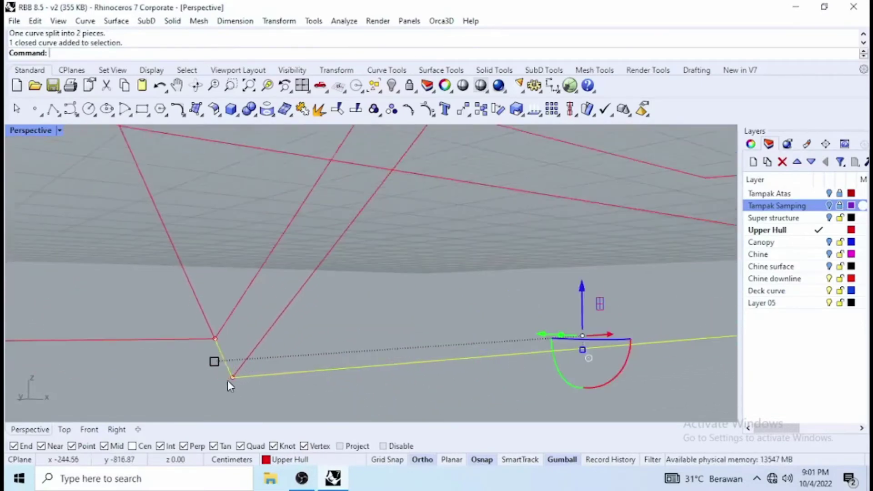
scroll(228, 381, "down", 4)
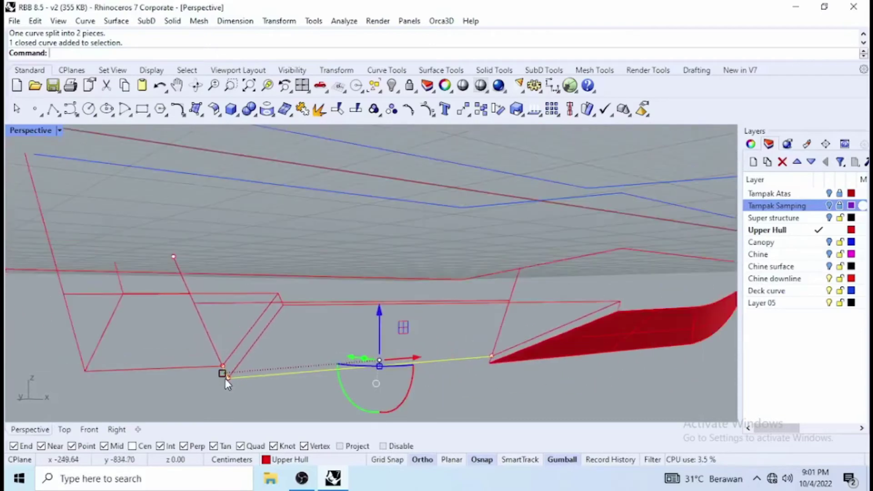
left_click(245, 377)
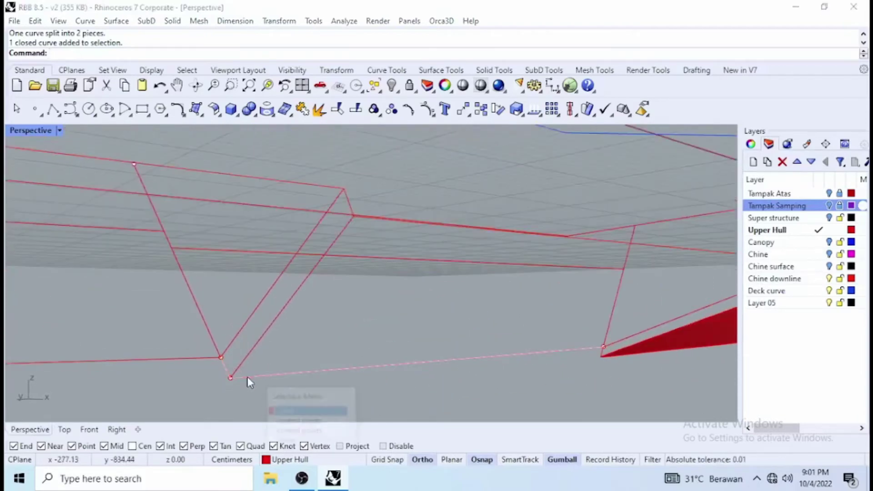
left_click(288, 411)
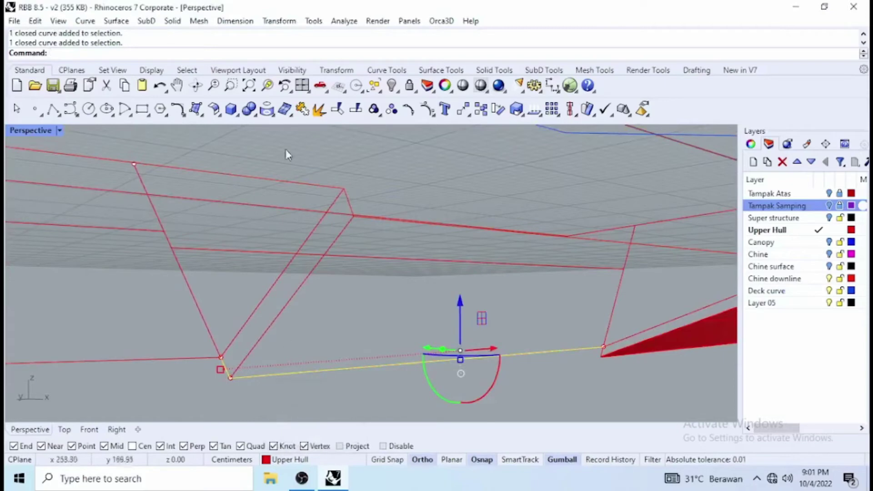
left_click(320, 109)
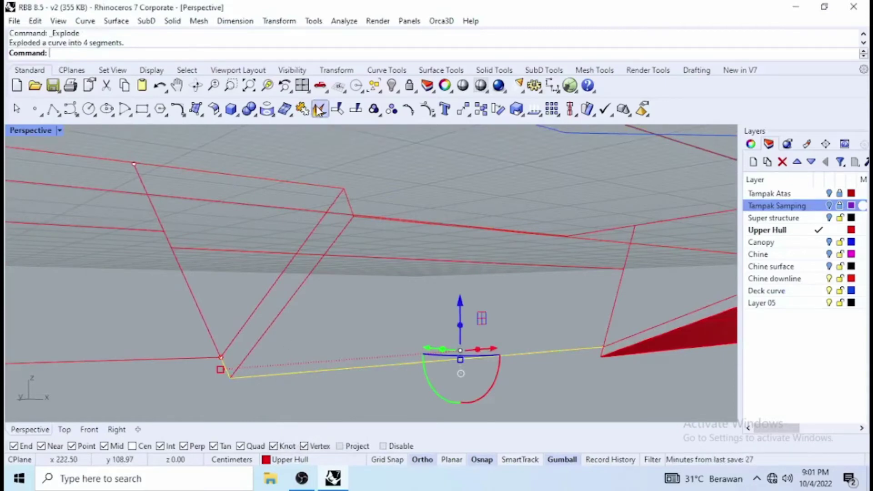
Select the bottom and stern step curves one at a time to check that they are separate segments.
left_click(296, 373)
key("Escape")
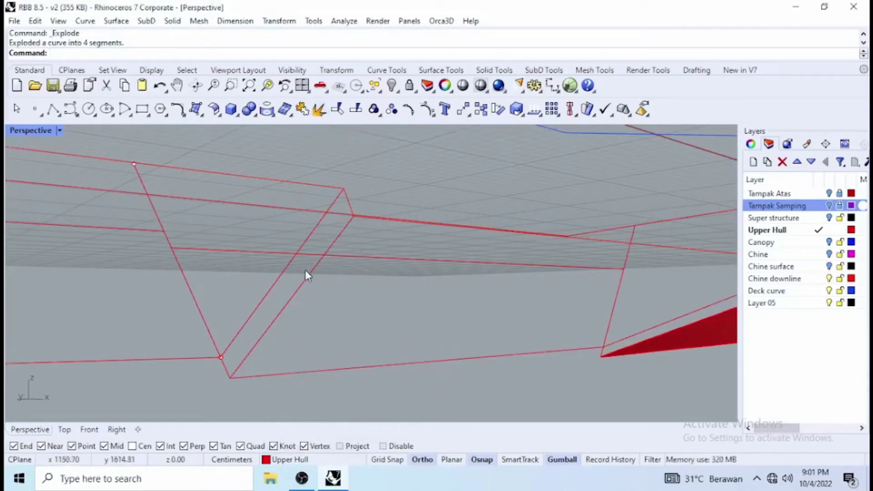
left_click(309, 279)
key("Escape")
right_click_drag(373, 282, 359, 294)
left_click(354, 307)
key("Escape")
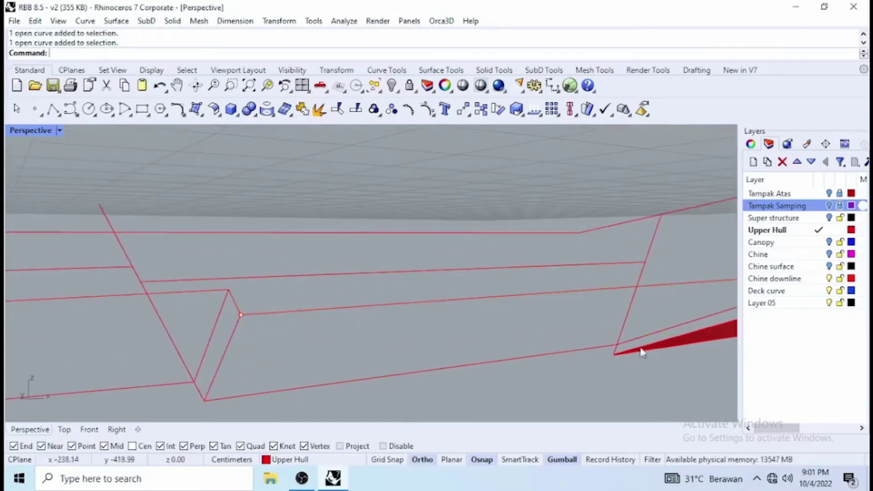
Build the middle bottom panel from its four boundary curves with Surface from Edge Curves, between the aft step and station 5.
right_click_drag(650, 345, 484, 336)
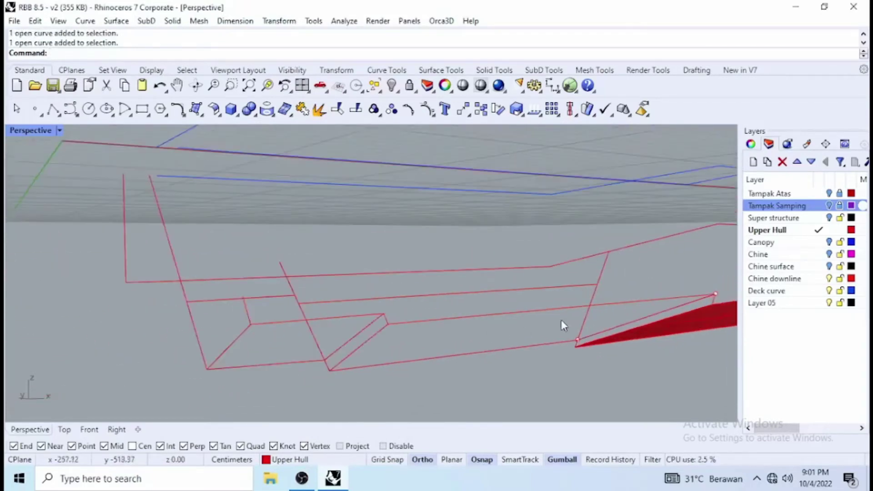
left_click(201, 112)
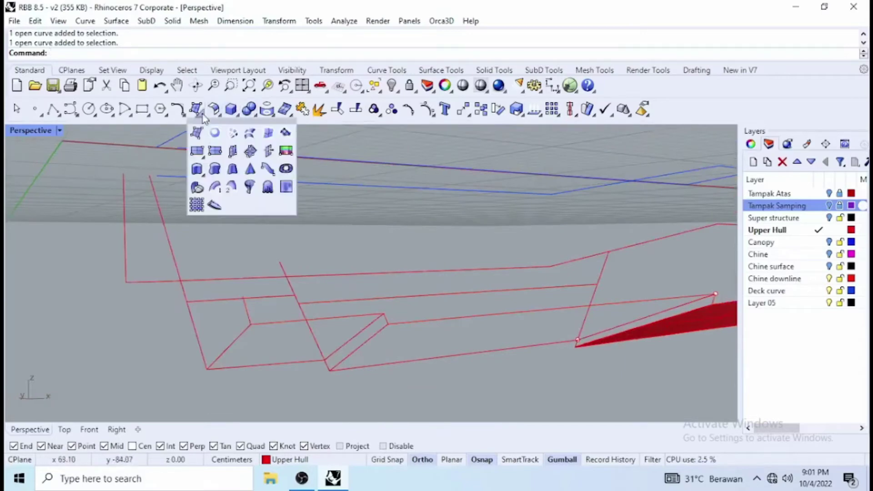
left_click(269, 142)
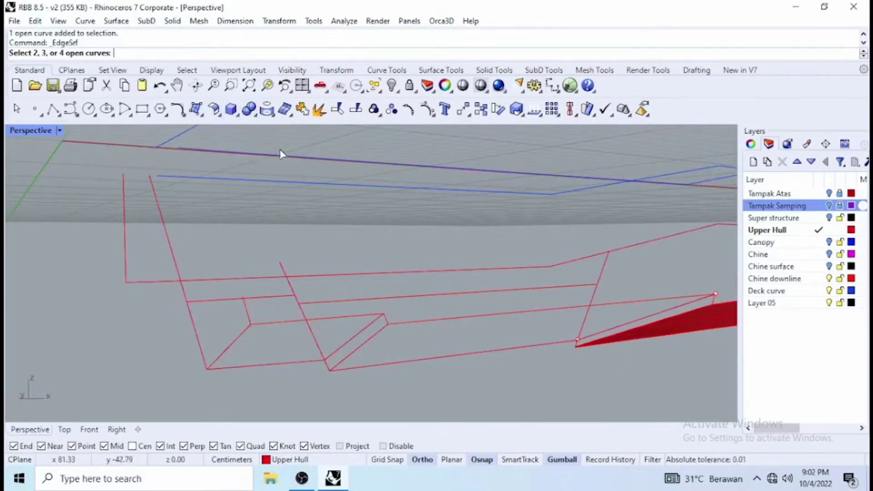
left_click(424, 320)
left_click(385, 330)
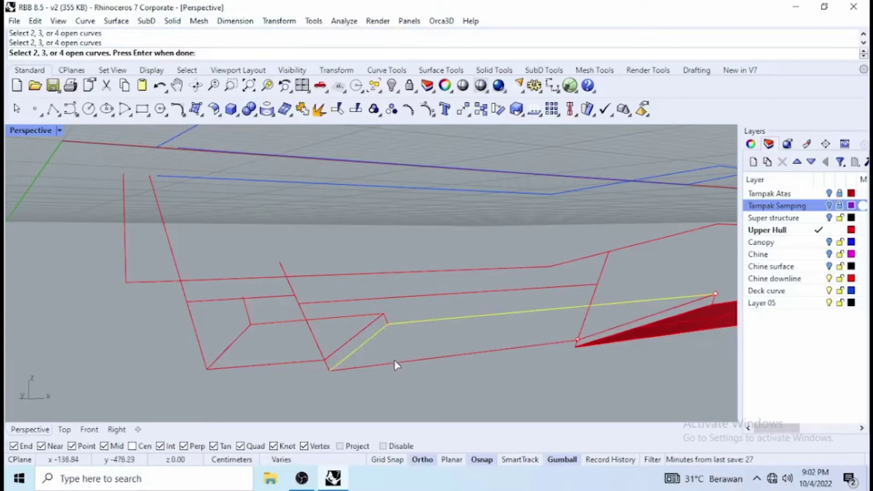
left_click(395, 361)
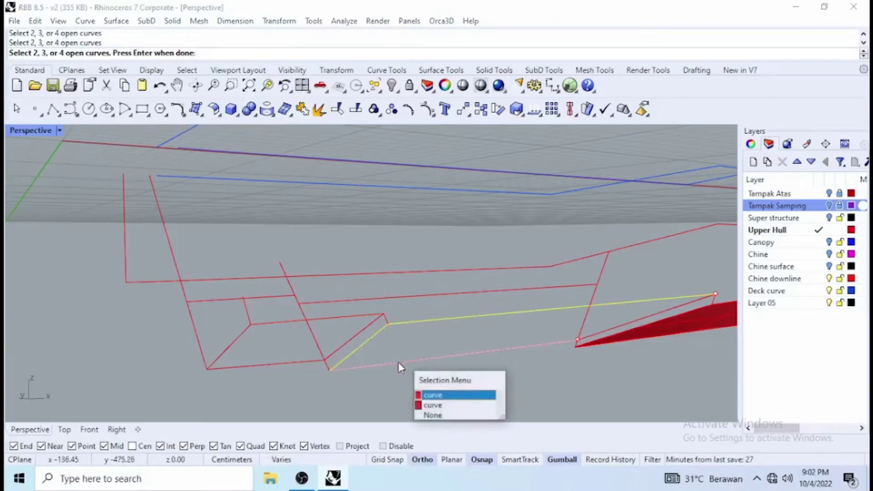
left_click(452, 401)
left_click(590, 338)
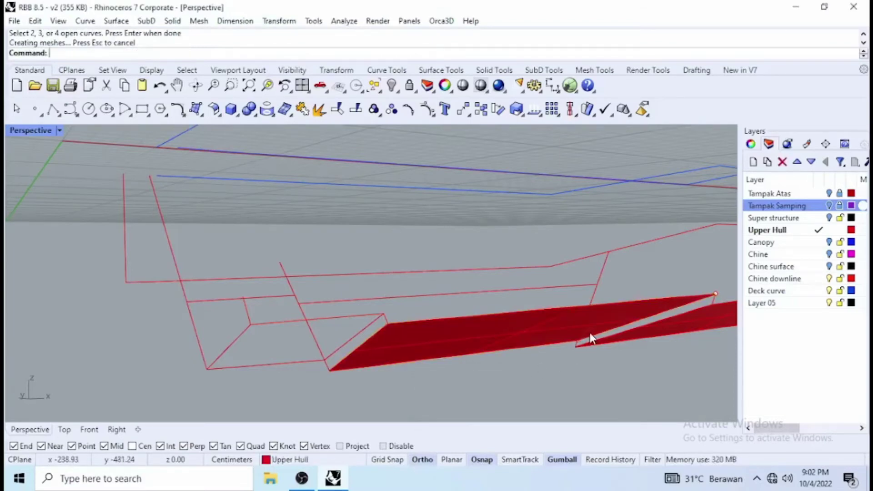
Explode the closed stern profile curve aft of the middle panel and check that its bottom edges are separate segments.
left_click(314, 320)
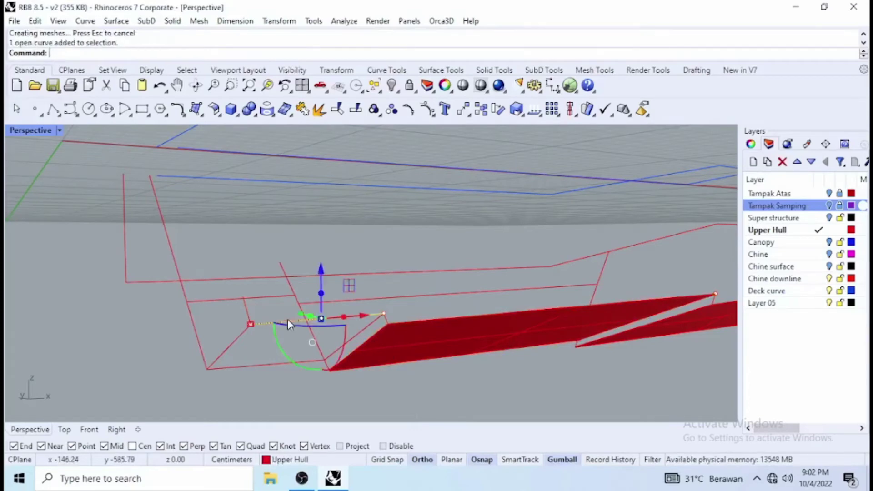
left_click(295, 361)
left_click(251, 366)
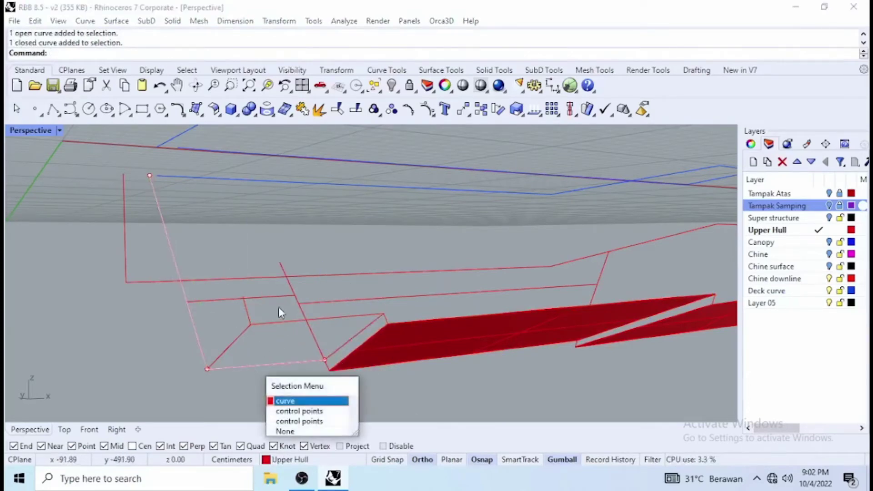
left_click(271, 367)
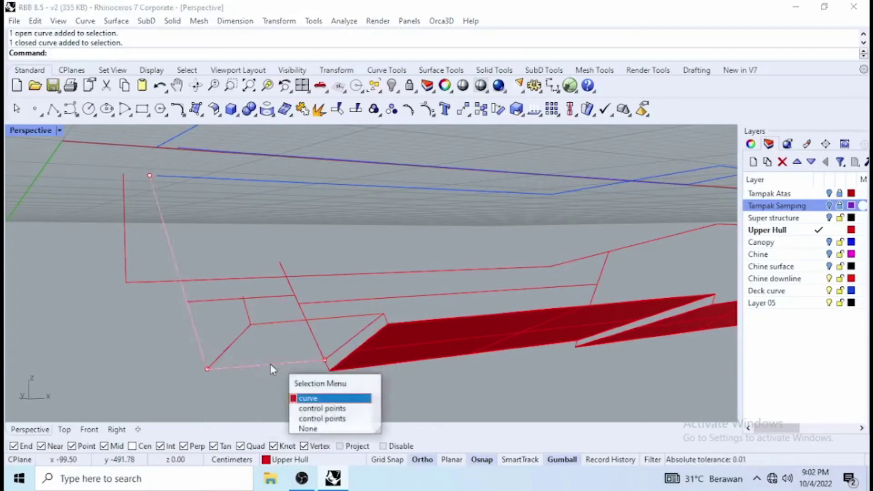
left_click(300, 400)
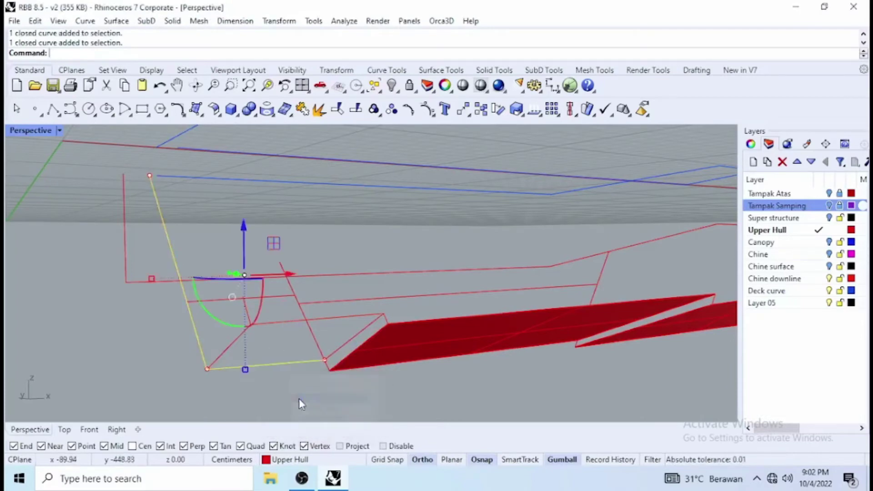
left_click(338, 109)
right_click_drag(375, 255, 374, 300)
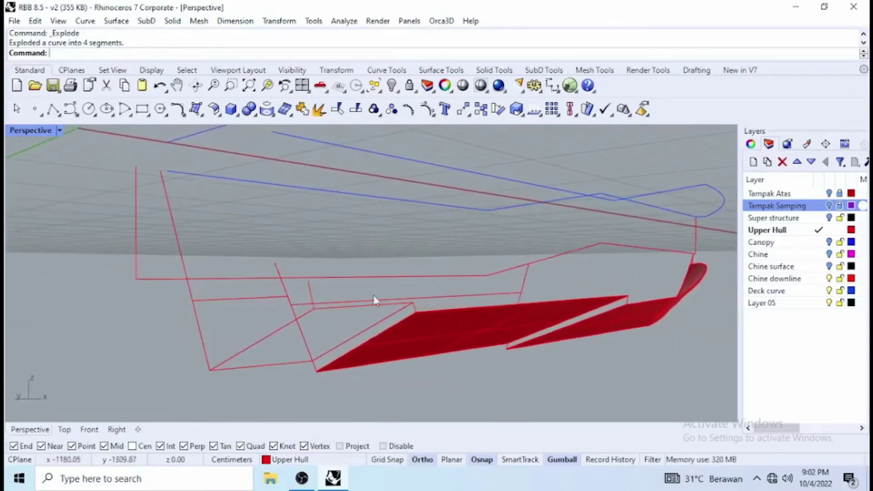
left_click(364, 307)
left_click(301, 316)
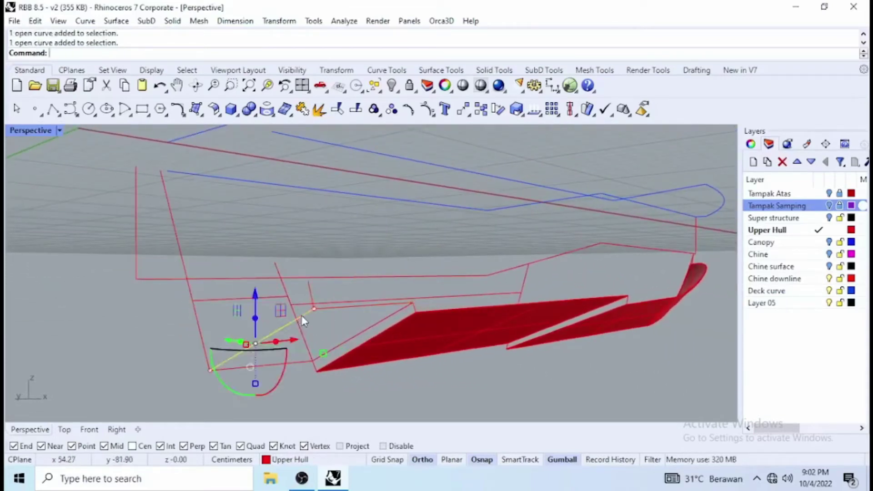
key("Escape")
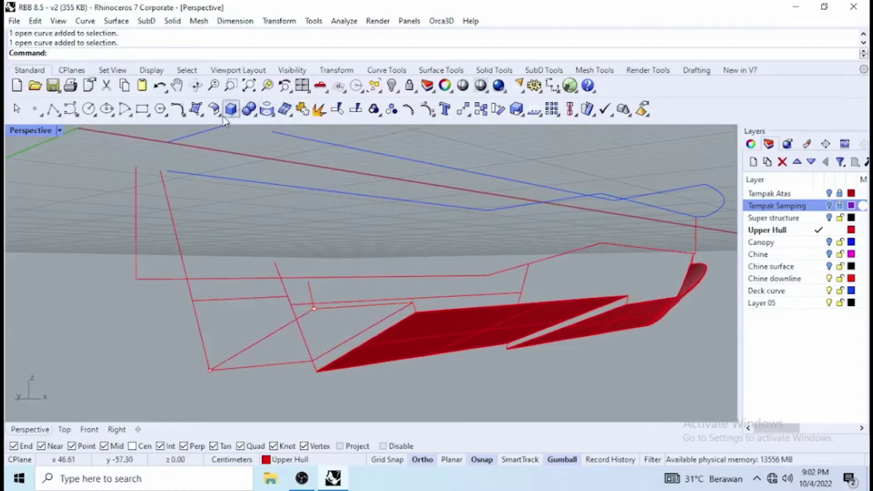
Build the aft bottom panel from its four edge curves between the stern corner and the aft step, and save the model.
left_click(198, 112)
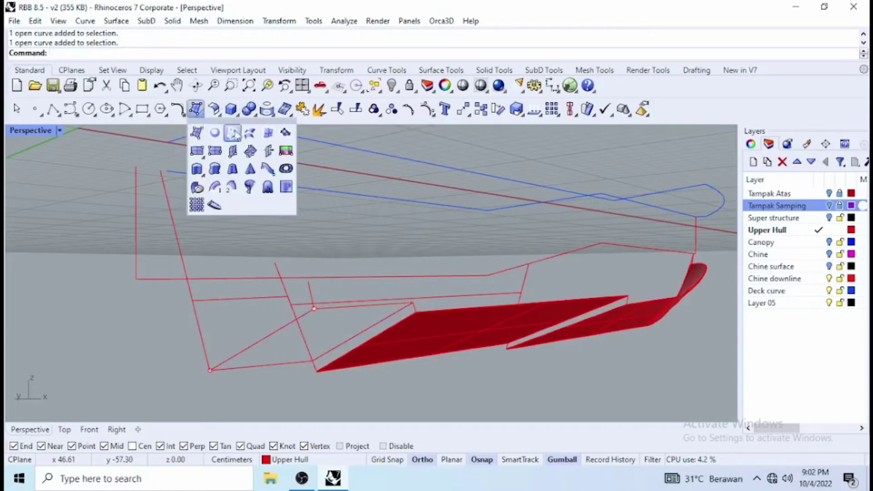
left_click(233, 132)
left_click(272, 334)
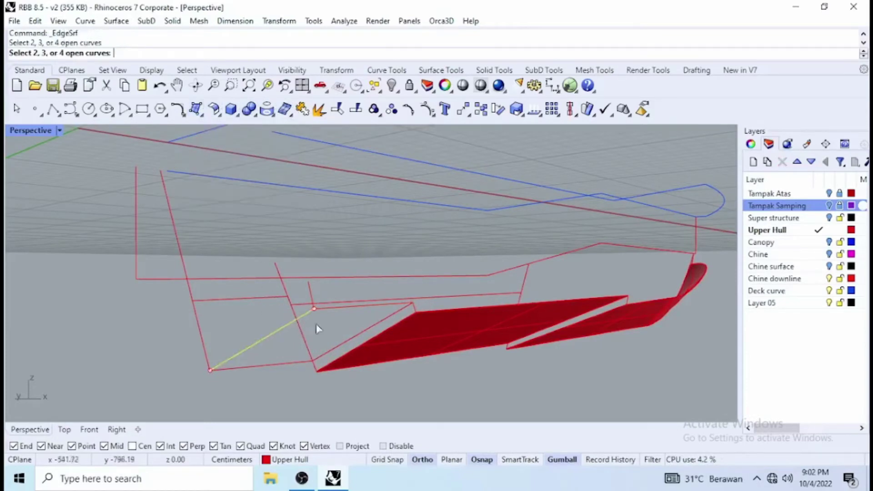
left_click(345, 308)
left_click(374, 325)
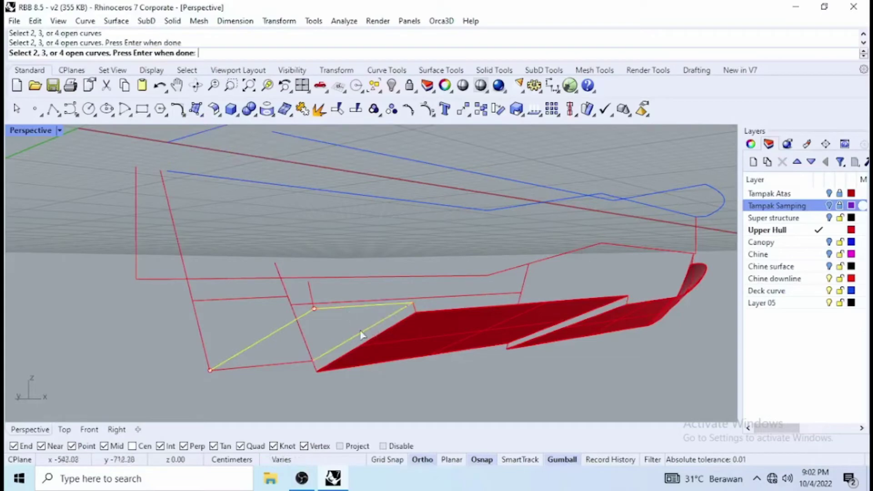
left_click(276, 364)
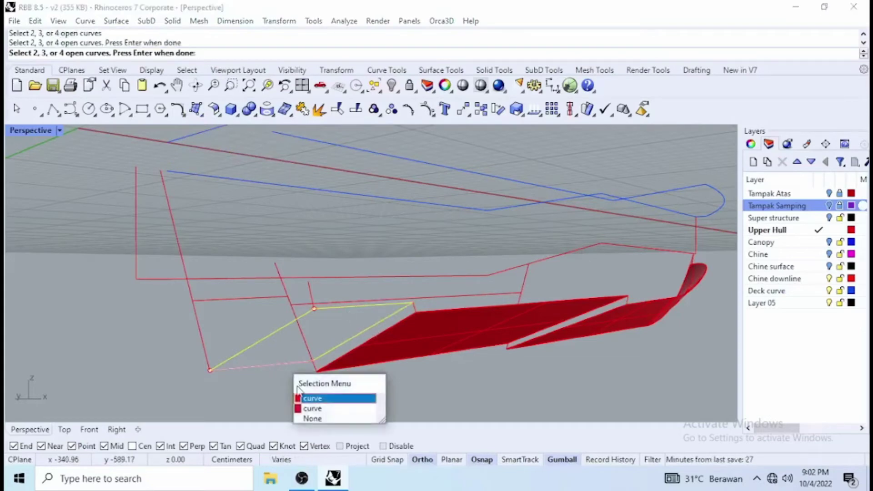
left_click(305, 408)
scroll(337, 370, "down", 2)
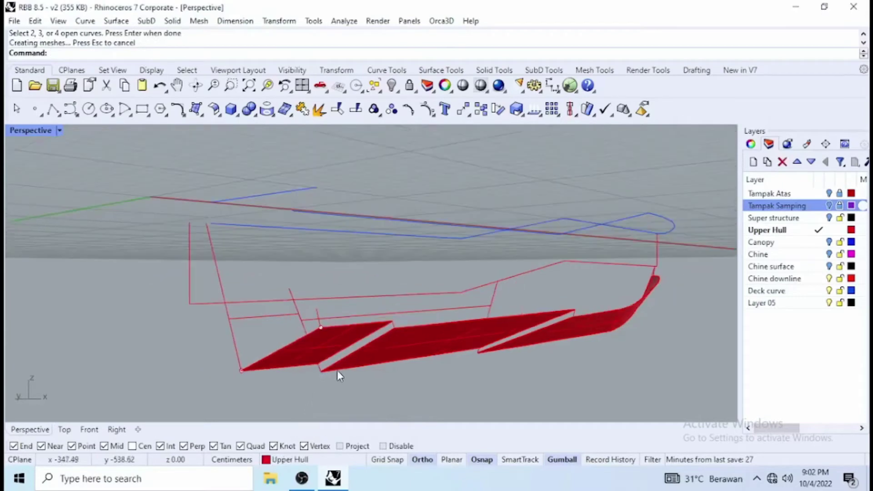
key("ctrl+s")
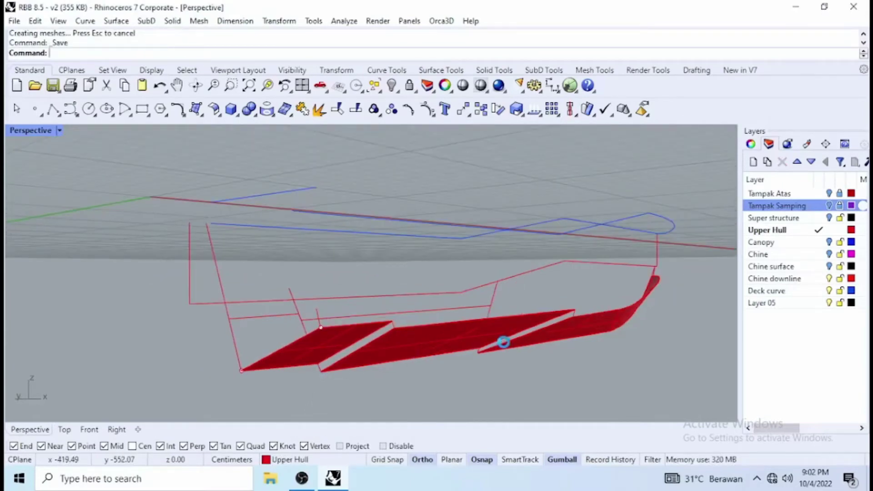
Examine the three bottom panels and the step gaps between them from several angles.
right_click_drag(530, 323, 495, 312)
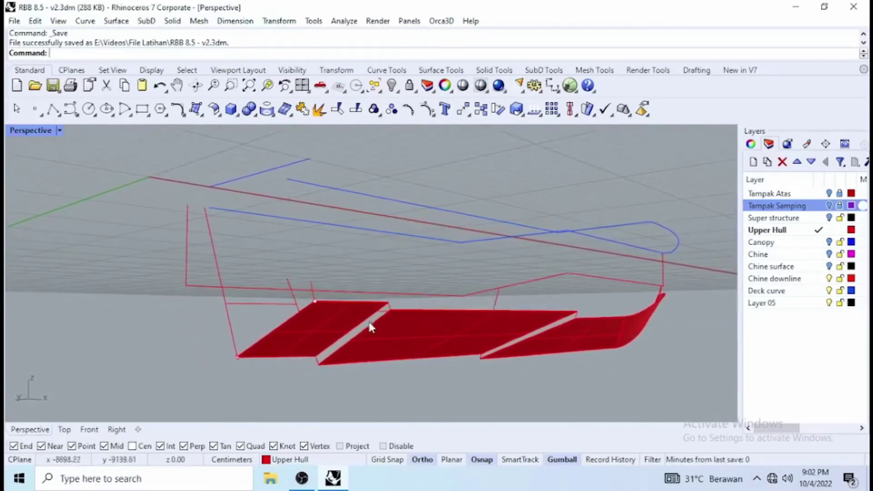
scroll(370, 327, "up", 5)
scroll(353, 335, "down", 4)
scroll(337, 350, "up", 1)
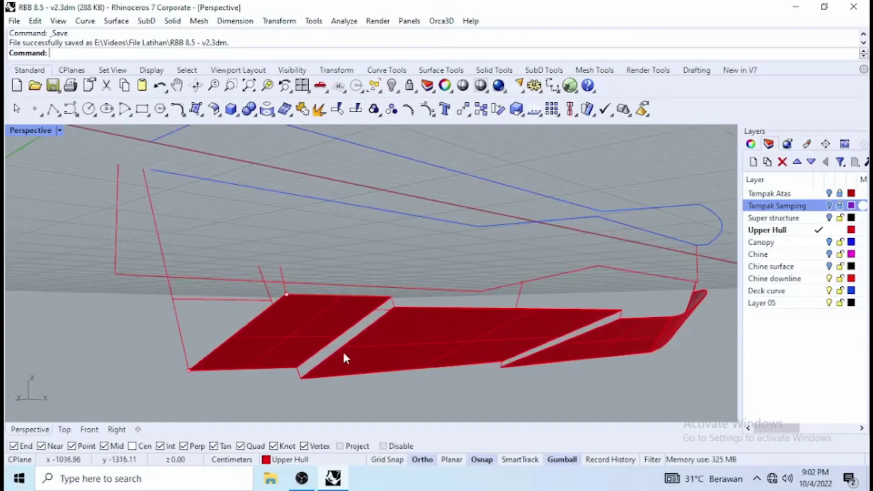
scroll(378, 359, "down", 3)
scroll(376, 357, "up", 2)
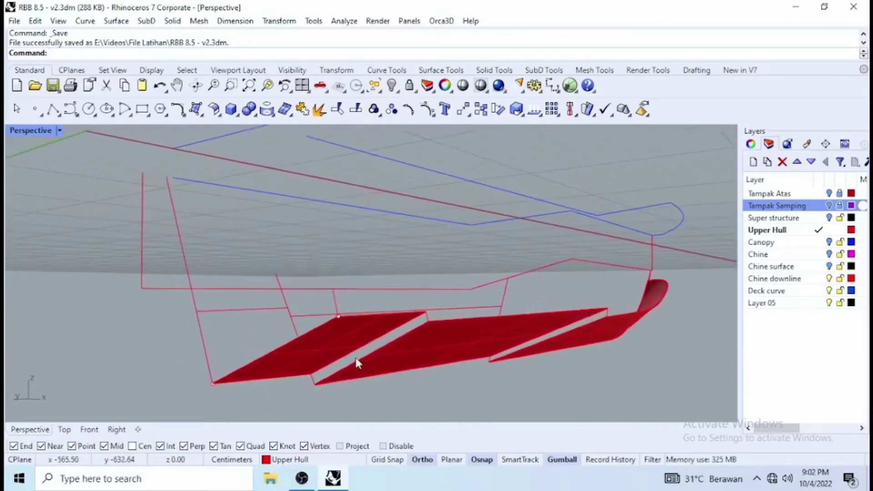
scroll(396, 354, "up", 2)
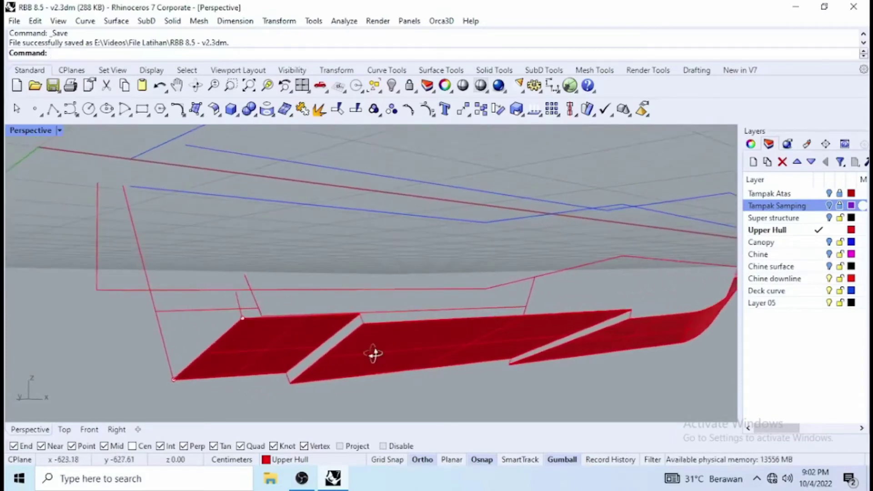
right_click_drag(373, 354, 446, 352)
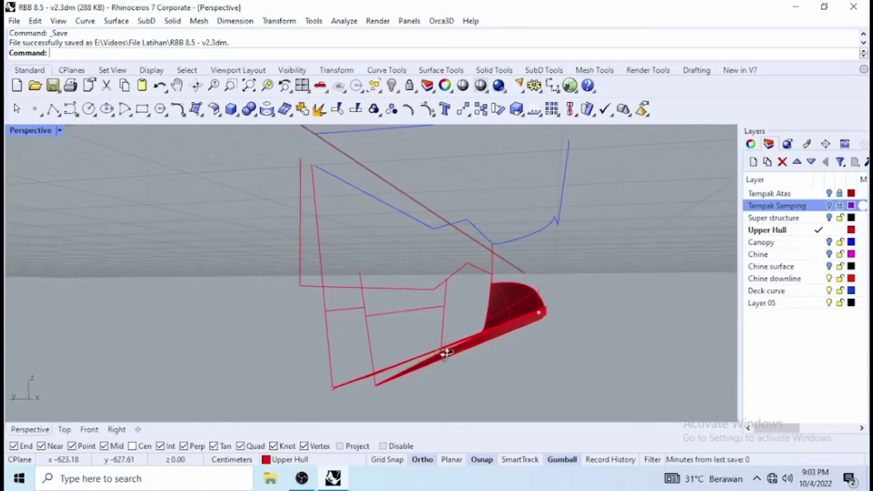
Compare the hull panels with the side and top reference drawings by temporarily showing the Tampak Samping and Tampak Atas layers.
right_click(446, 358)
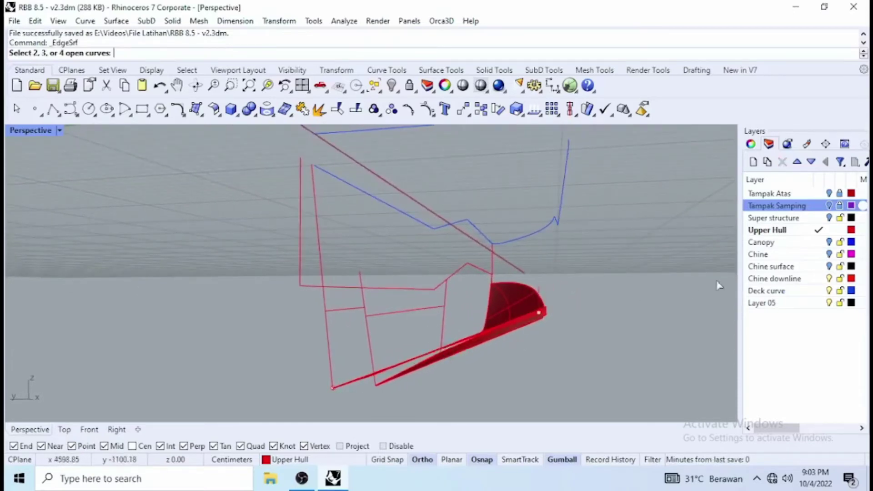
left_click(829, 206)
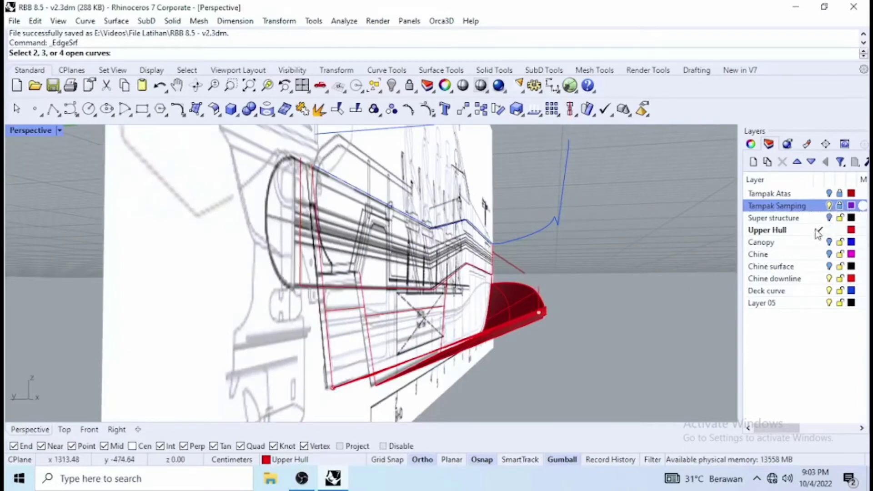
left_click(829, 193)
right_click_drag(648, 257, 402, 263)
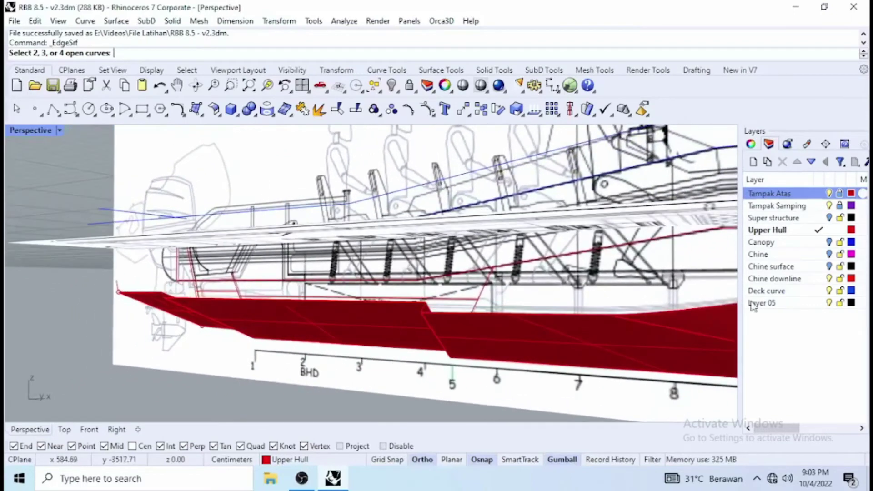
left_click(828, 260)
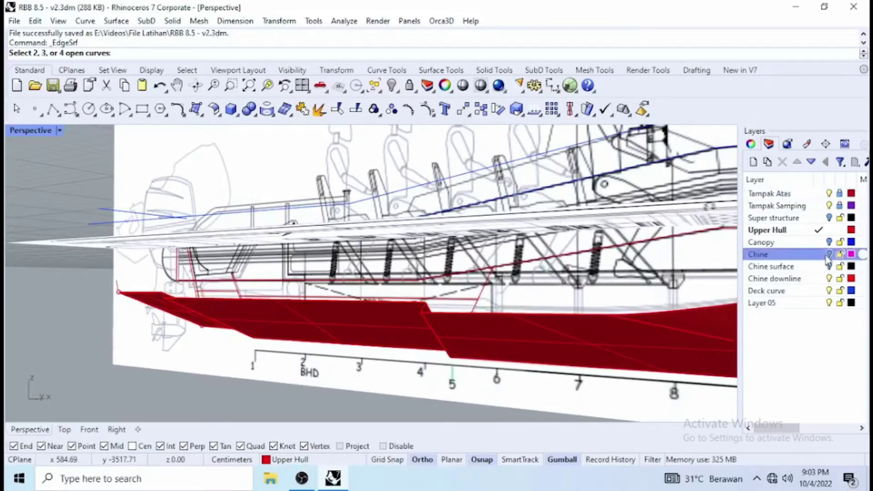
right_click_drag(523, 301, 572, 311)
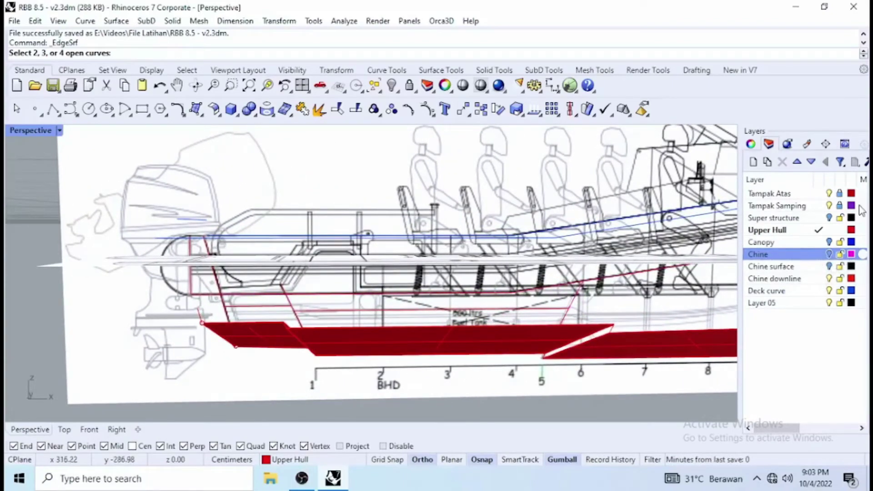
left_click(834, 218)
left_click(832, 218)
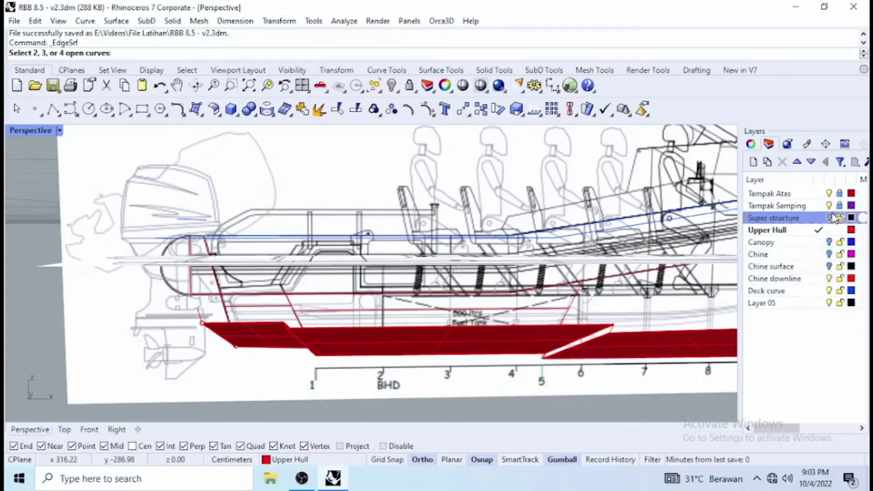
left_click(828, 206)
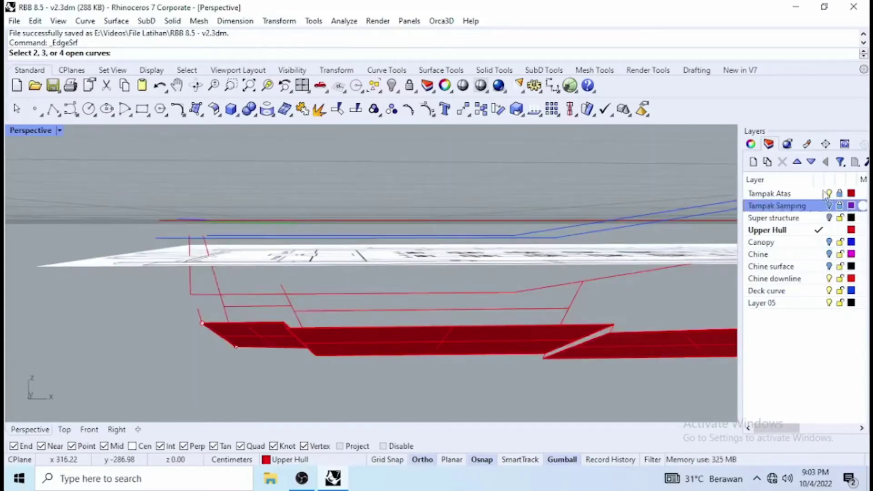
left_click(830, 195)
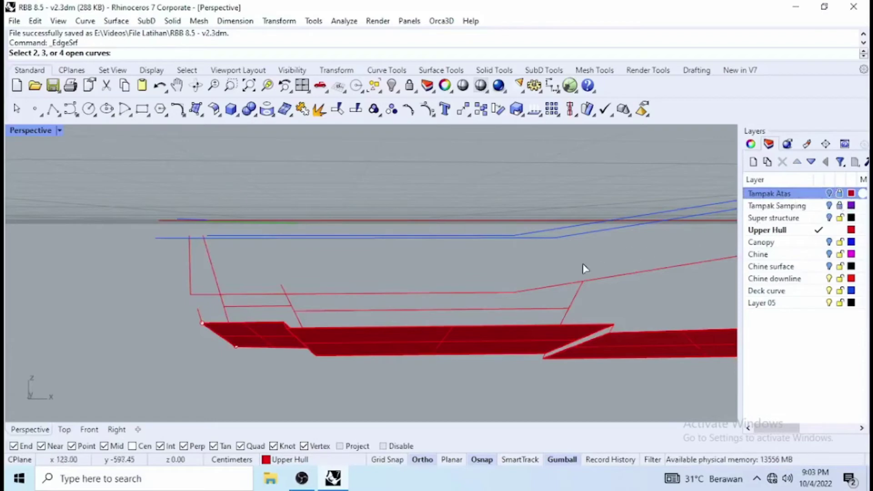
Save the model.
key("ctrl+s")
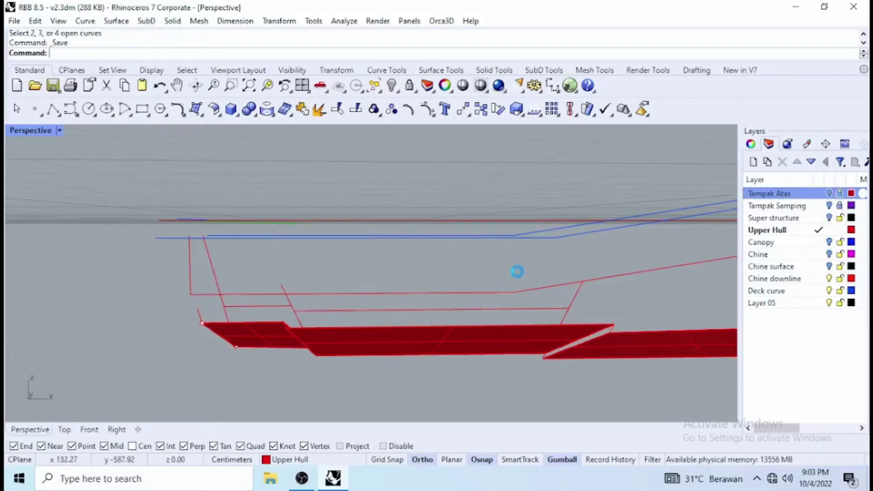
right_click_drag(460, 291, 500, 311)
left_click(447, 296)
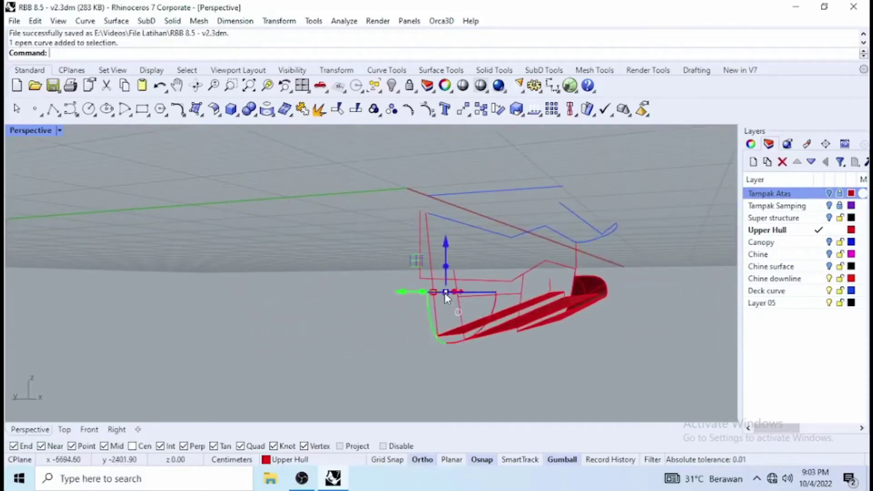
left_click_drag(445, 294, 538, 343)
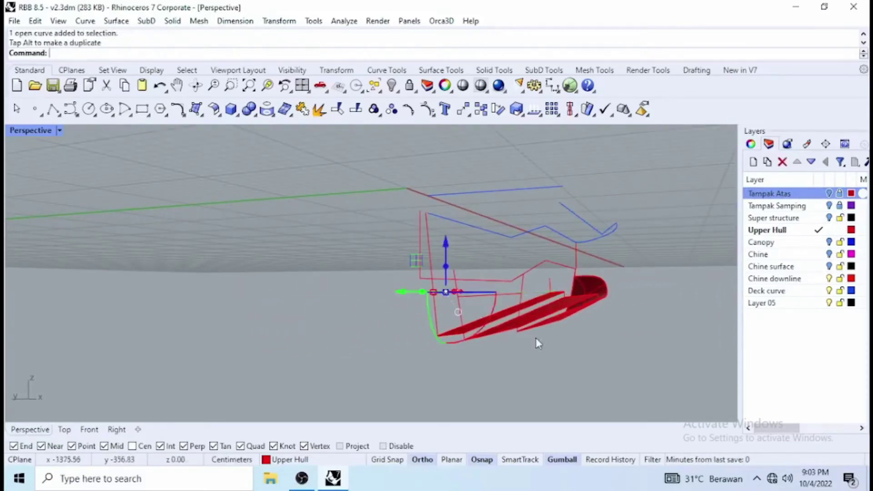
right_click_drag(529, 331, 485, 339)
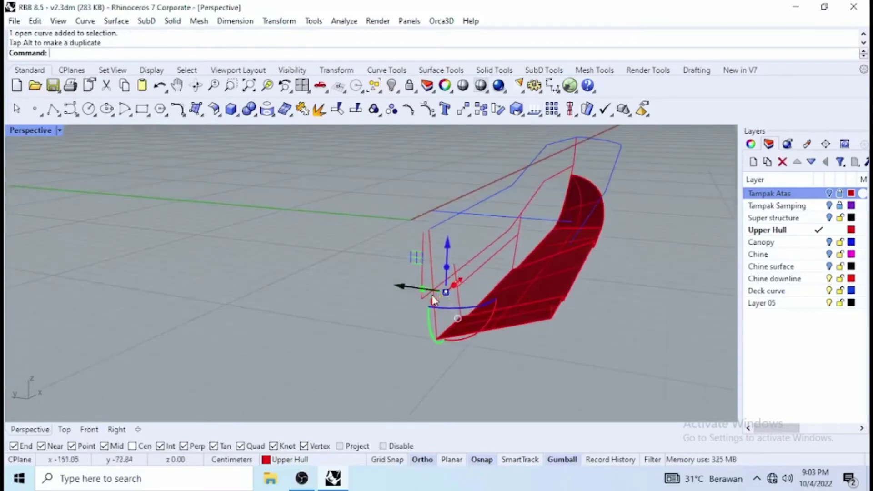
left_click_drag(423, 291, 464, 296)
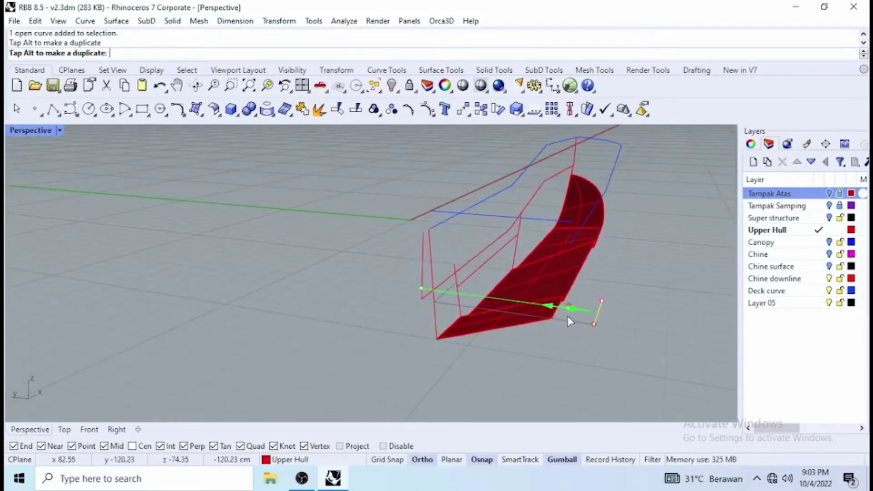
left_click_drag(568, 317, 568, 317)
right_click_drag(551, 328, 429, 316)
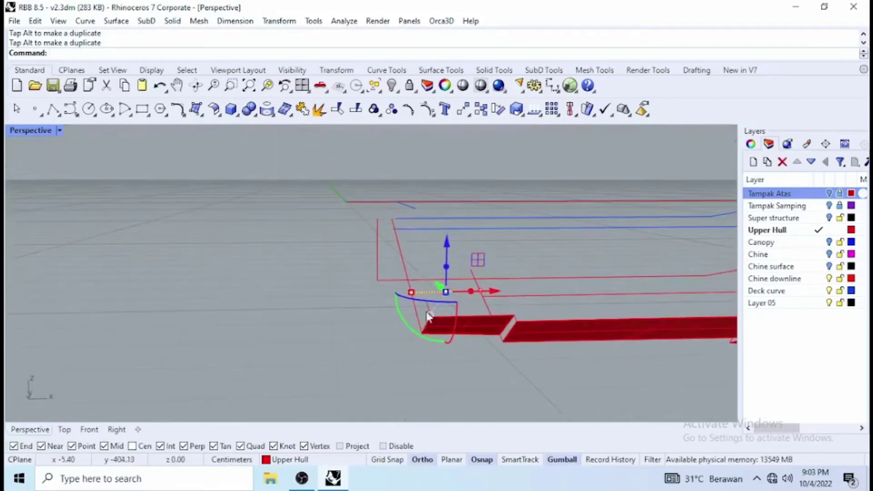
key("Escape")
left_click(467, 291)
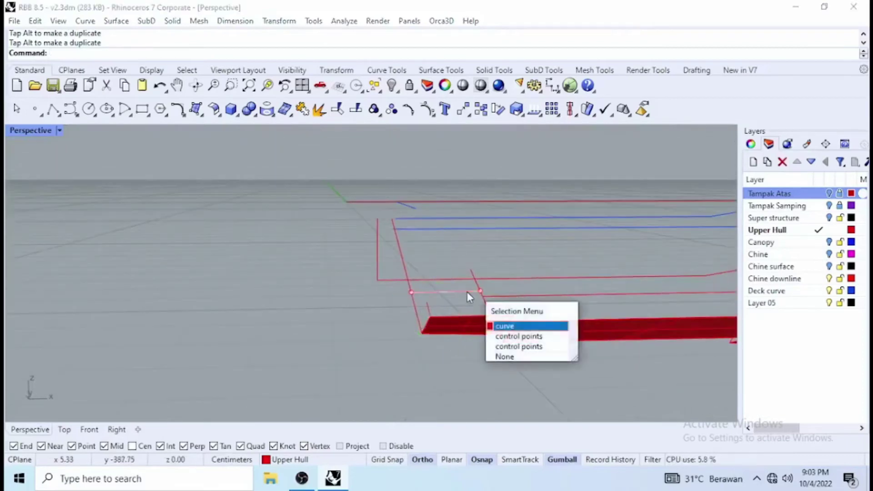
left_click(505, 326)
right_click_drag(501, 322, 421, 312)
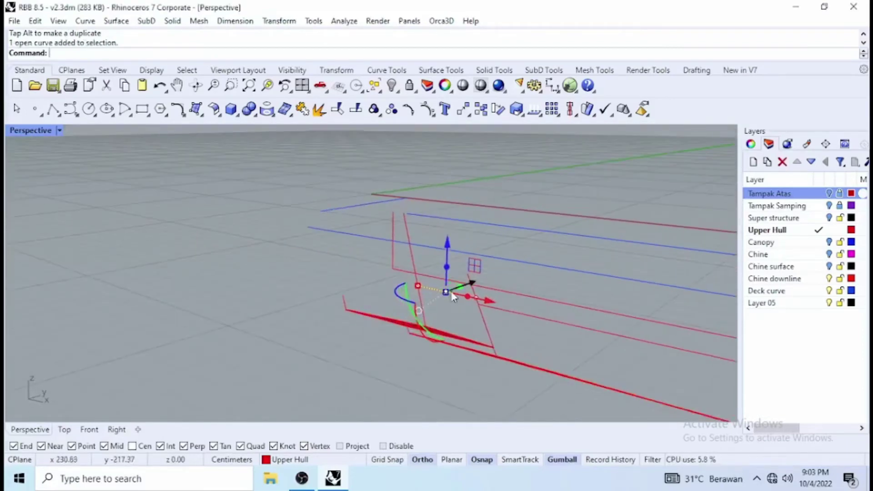
left_click_drag(462, 290, 401, 329)
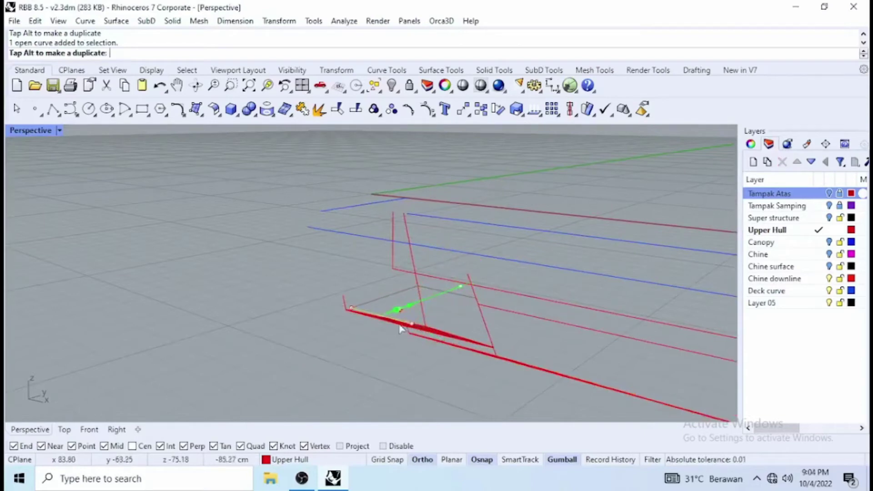
key("Escape")
key("Escape")
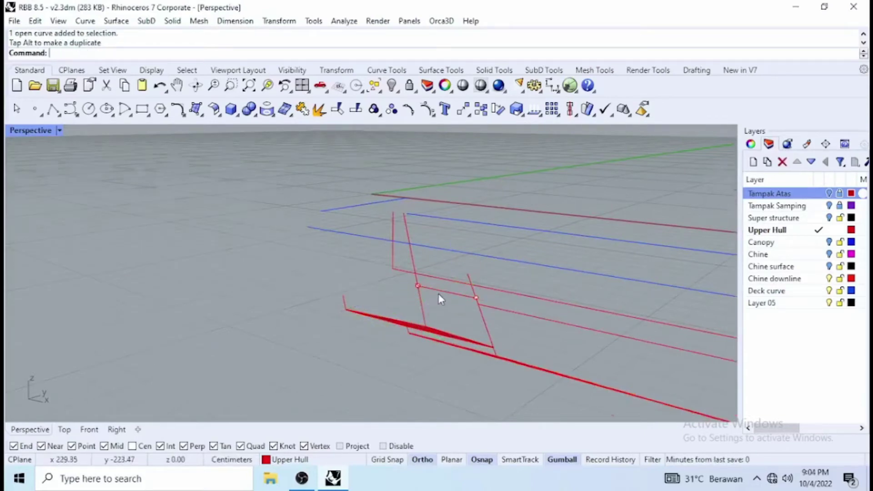
Draw a straight polyline on the Upper Hull layer between the endpoints of the short line joining the stern and aft step profiles.
scroll(439, 294, "up", 5)
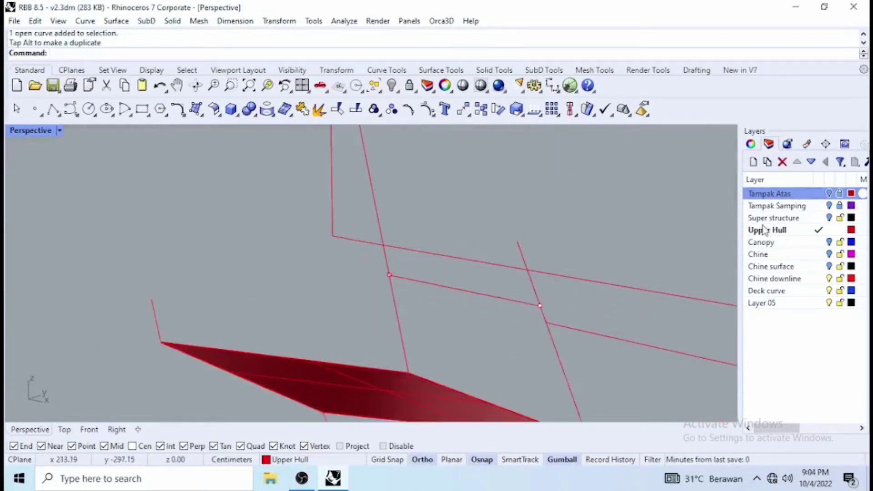
left_click(806, 235)
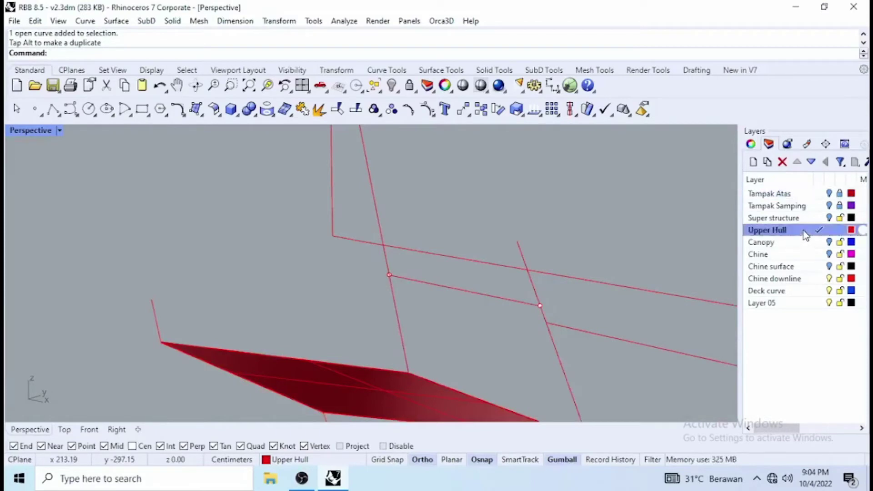
left_click(53, 109)
left_click(389, 275)
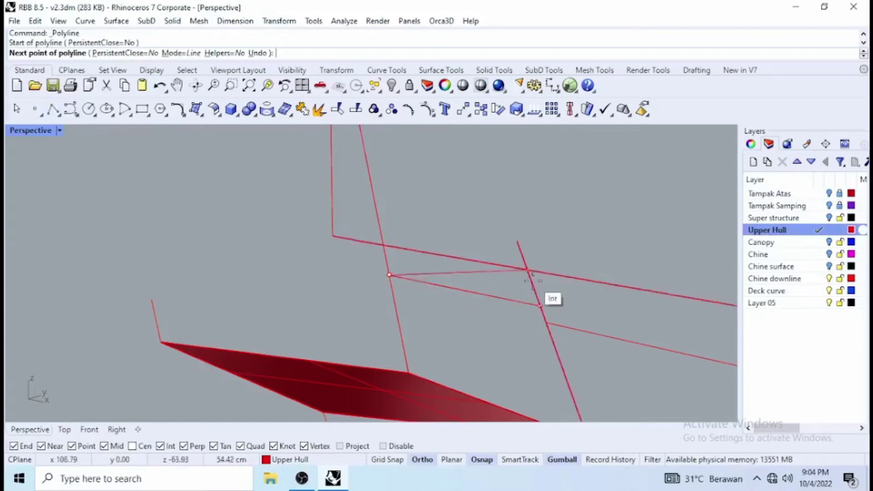
left_click(540, 305)
key("Return")
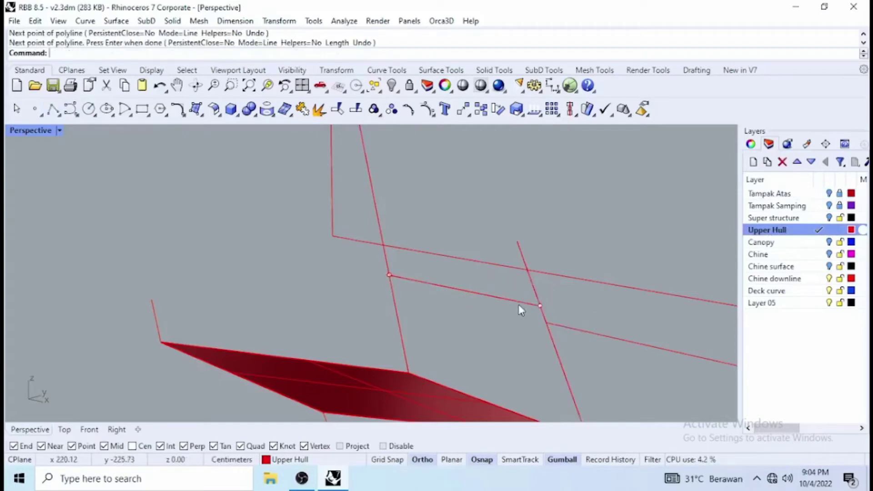
Delete one of the two coincident stern lines and extrude the other horizontally outboard past the aft bottom panel's outer edge.
left_click(519, 304)
left_click(556, 340)
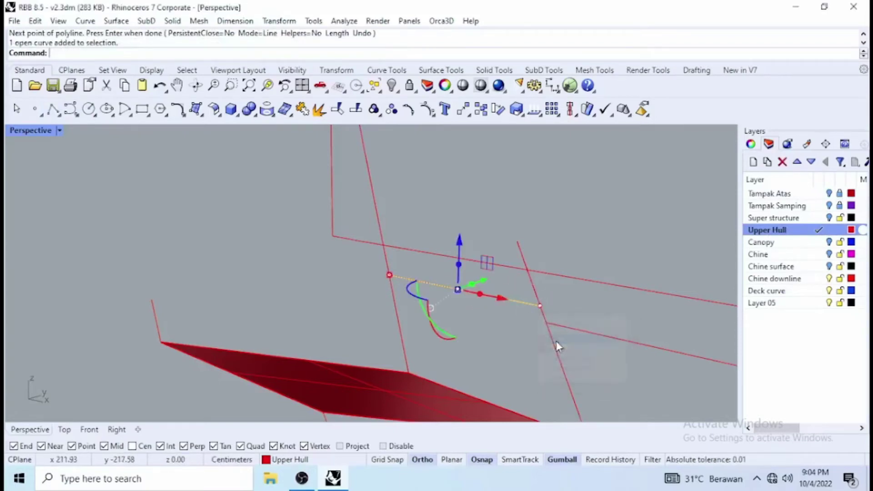
left_click_drag(471, 280, 426, 312)
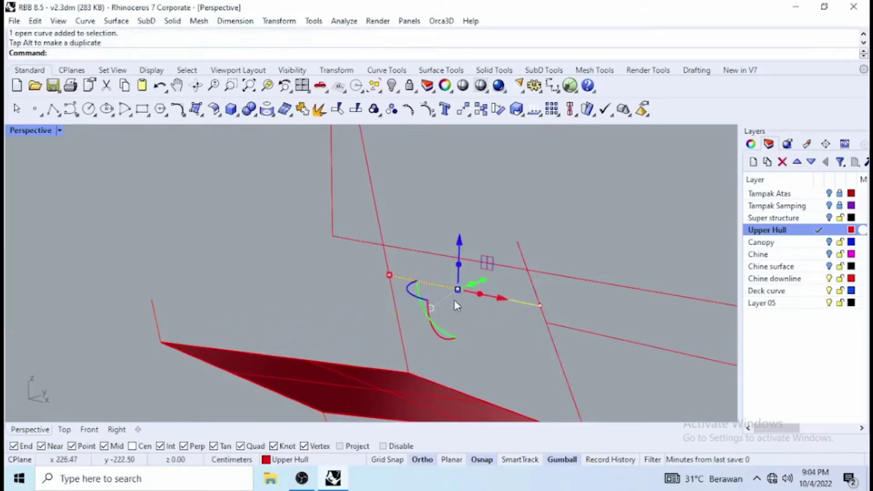
key("Delete")
key("ctrl+z")
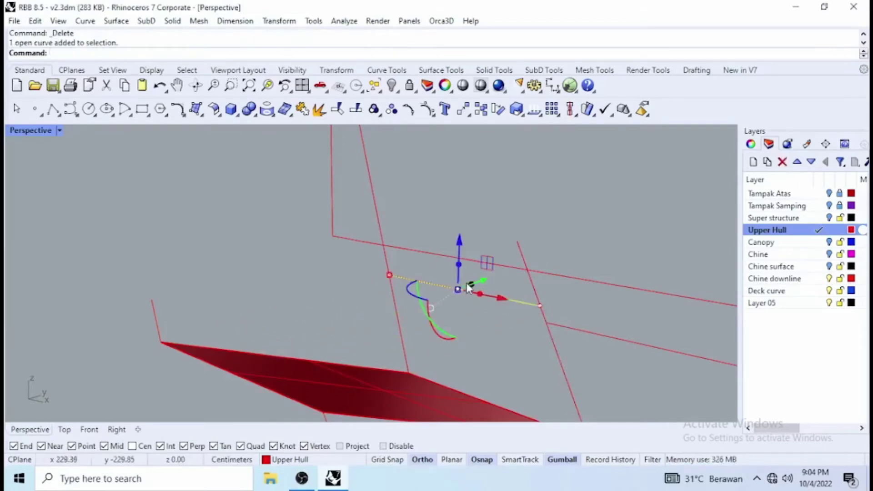
left_click_drag(469, 287, 235, 362)
right_click_drag(236, 362, 531, 308)
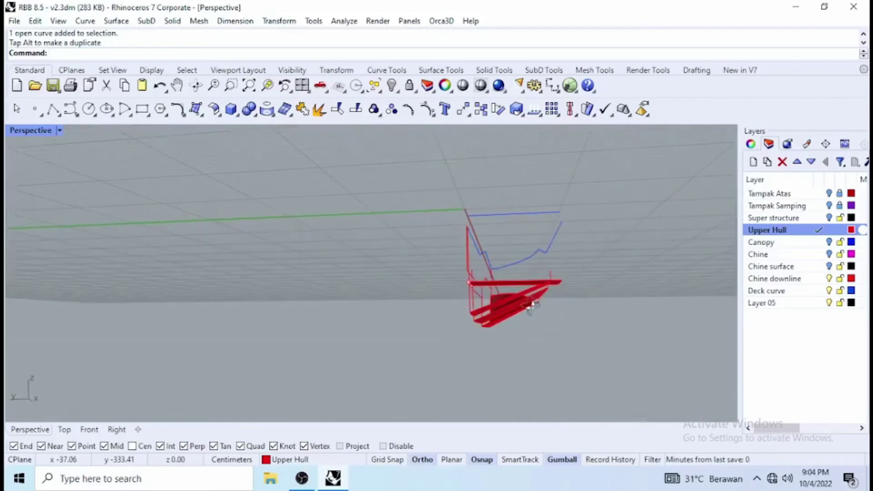
Try to extrude the straight aft segment of the outer deck curve vertically down past the bottom panels, and undo the extrusion.
scroll(562, 282, "up", 6)
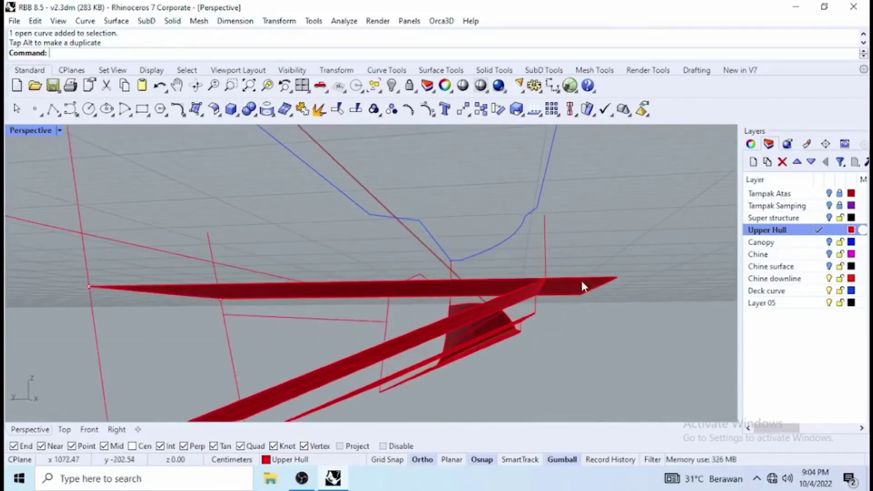
right_click_drag(563, 246, 583, 216)
left_click(605, 149)
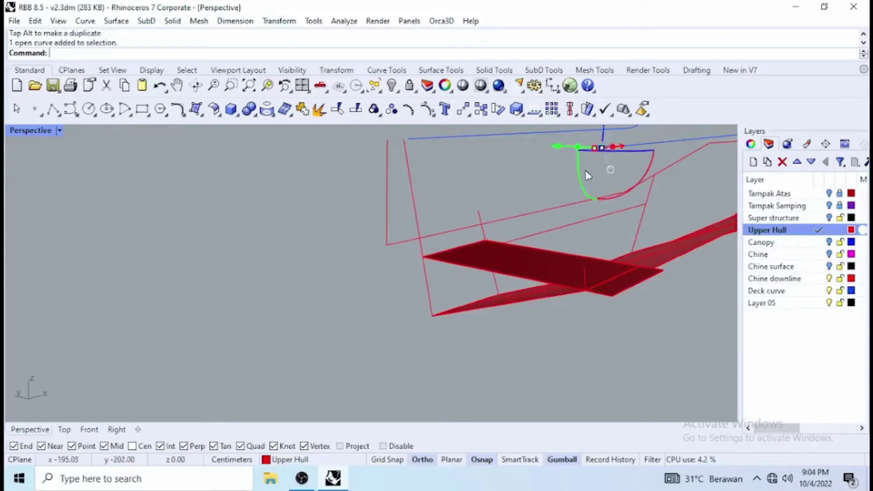
left_click(640, 144)
scroll(426, 271, "down", 5)
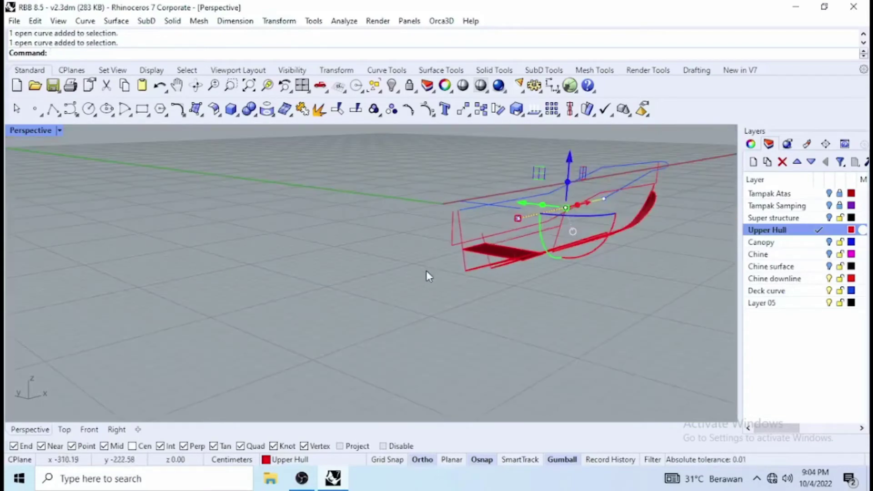
scroll(556, 228, "up", 5)
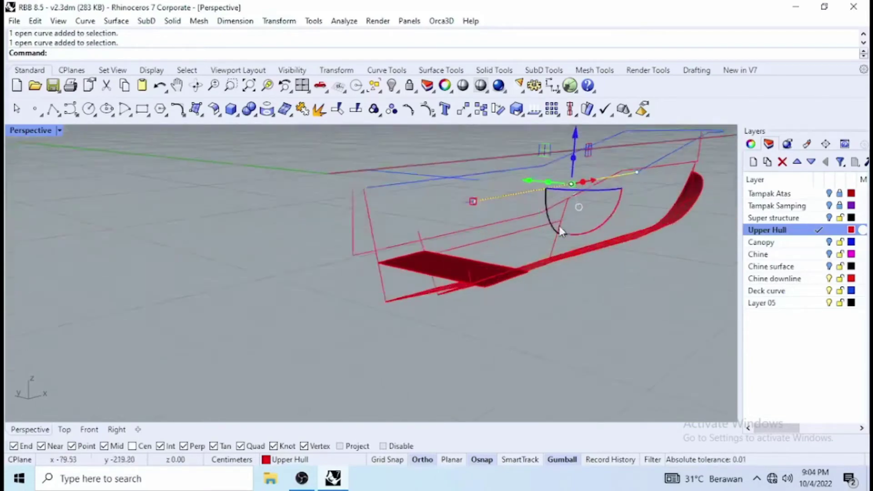
scroll(531, 241, "down", 3)
mouse_move(489, 287)
right_mouse_down()
mouse_move(548, 288)
mouse_move(451, 292)
mouse_move(459, 282)
right_mouse_up()
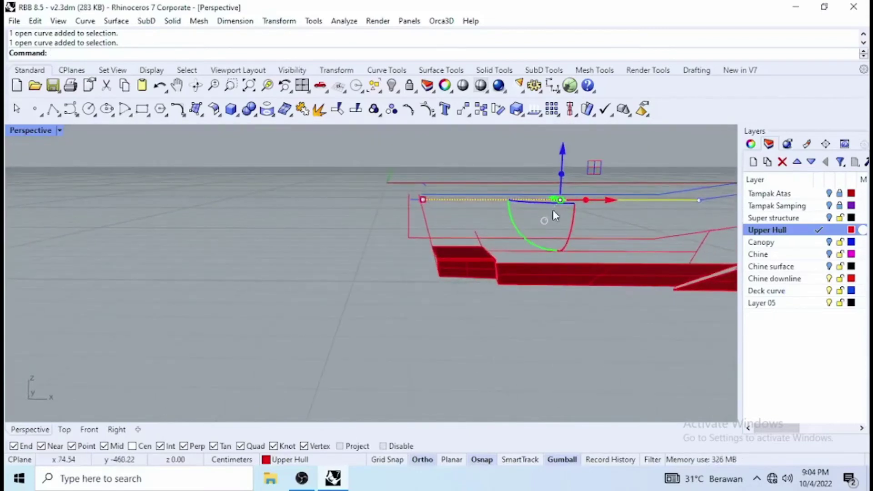
left_click_drag(562, 174, 557, 307)
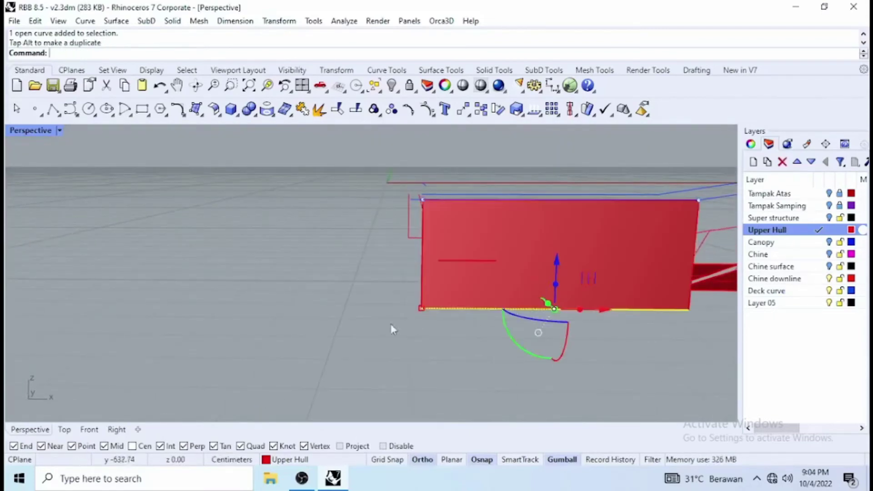
right_click_drag(391, 324, 473, 284)
left_click(640, 190)
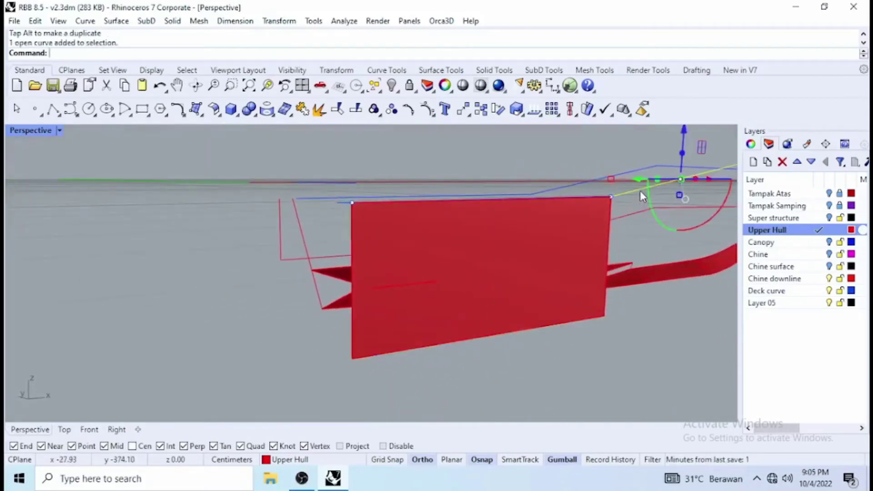
left_click(640, 217)
key("ctrl+z")
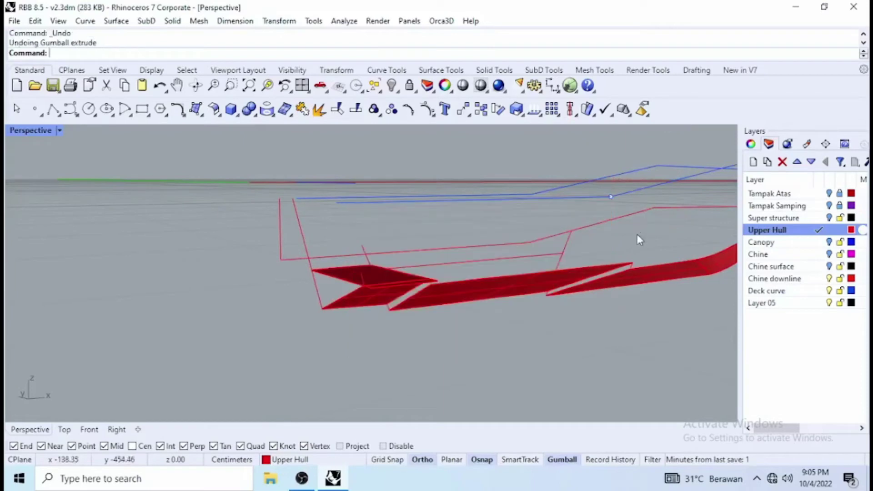
Join the four outer deck curve segments from stern to bow into one open curve.
left_click(414, 204)
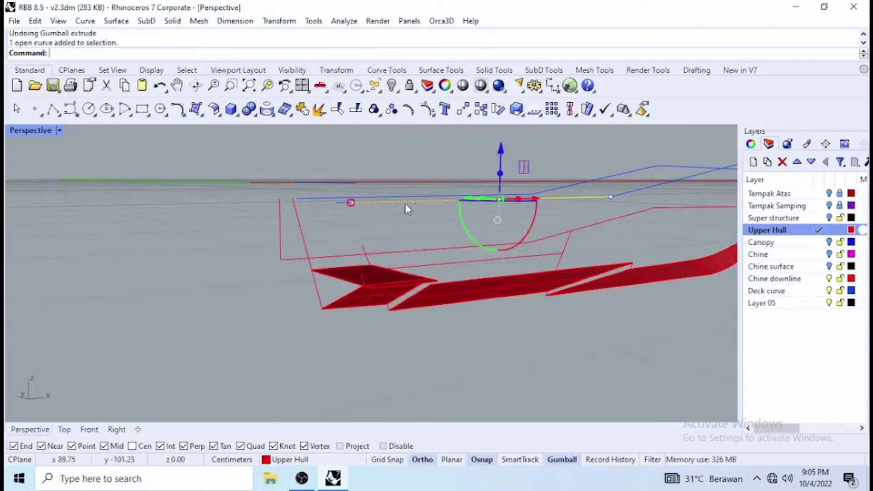
left_click(341, 202, "shift")
scroll(517, 231, "down", 5)
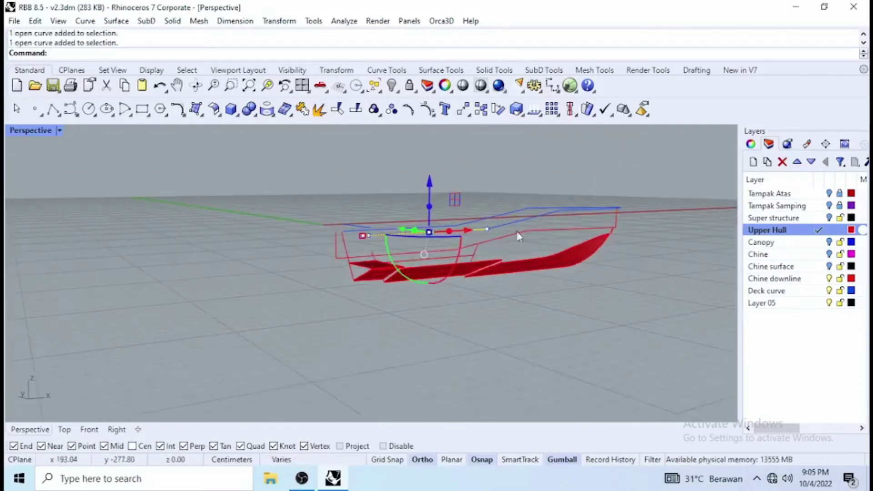
left_click(543, 214, "shift")
right_click_drag(561, 215, 622, 234)
scroll(618, 216, "down", 3)
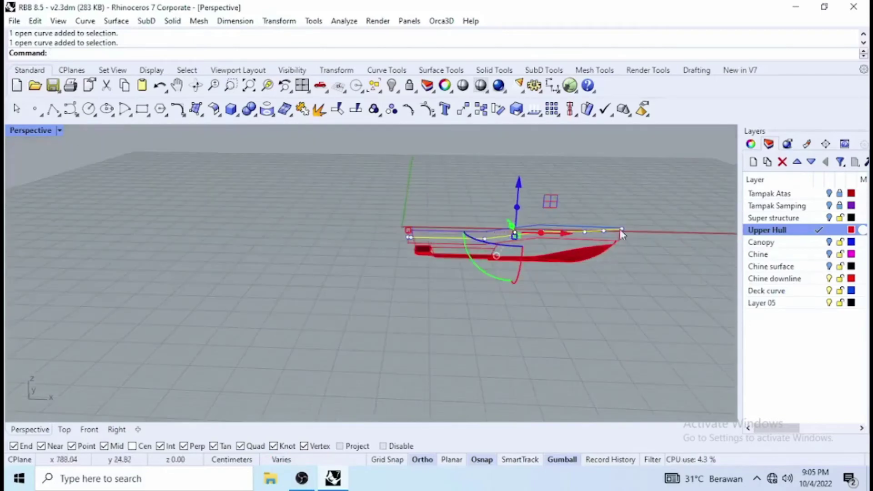
scroll(620, 229, "up", 8)
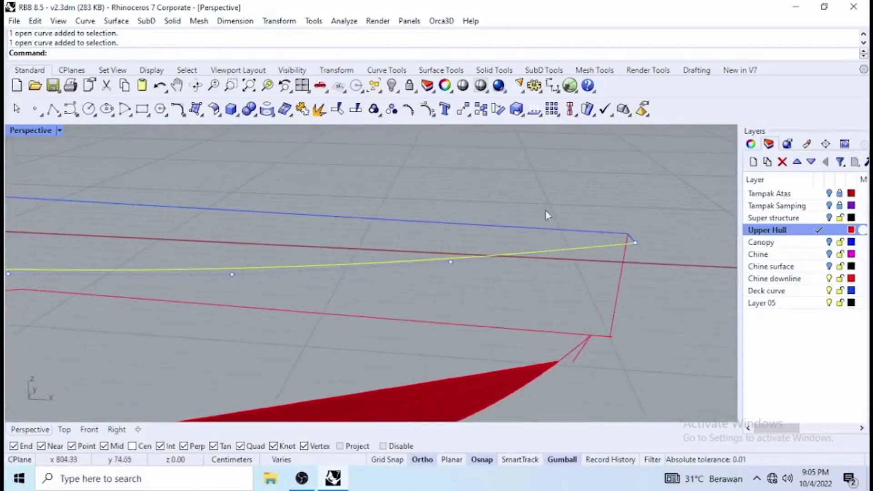
left_click(319, 110)
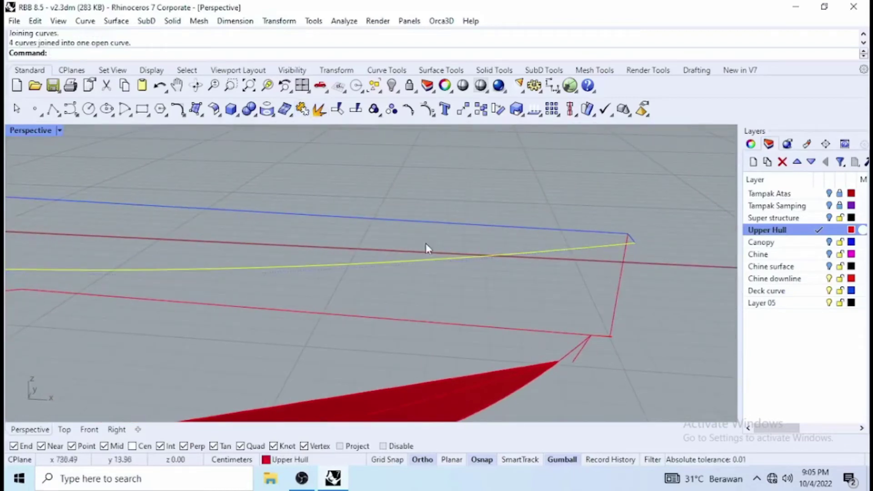
Try to extrude the joined outer deck curve vertically down as a full-length side surface, and undo the extrusion.
scroll(386, 240, "down", 3)
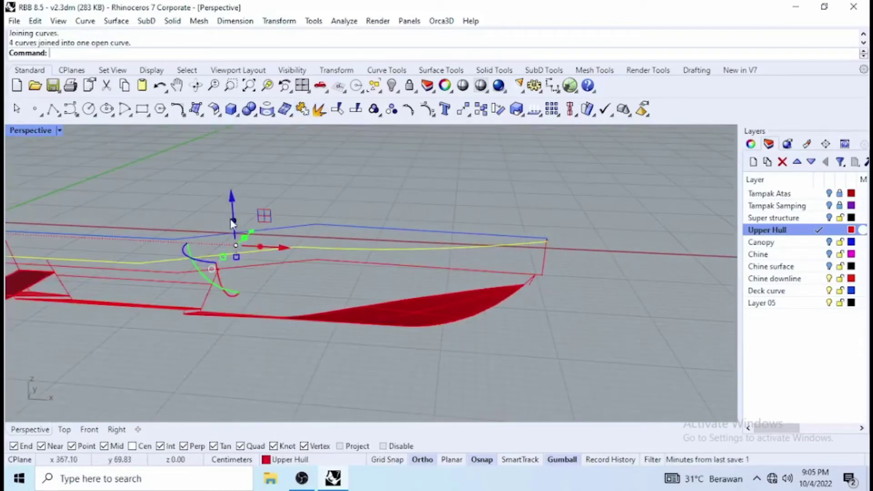
left_click_drag(230, 219, 247, 337)
right_click_drag(246, 336, 147, 314)
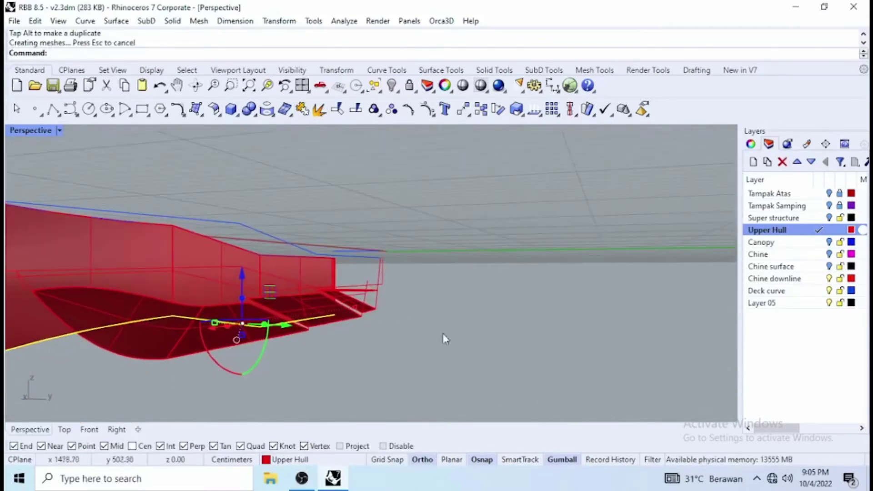
right_click_drag(230, 318, 500, 306)
right_click_drag(298, 295, 489, 303)
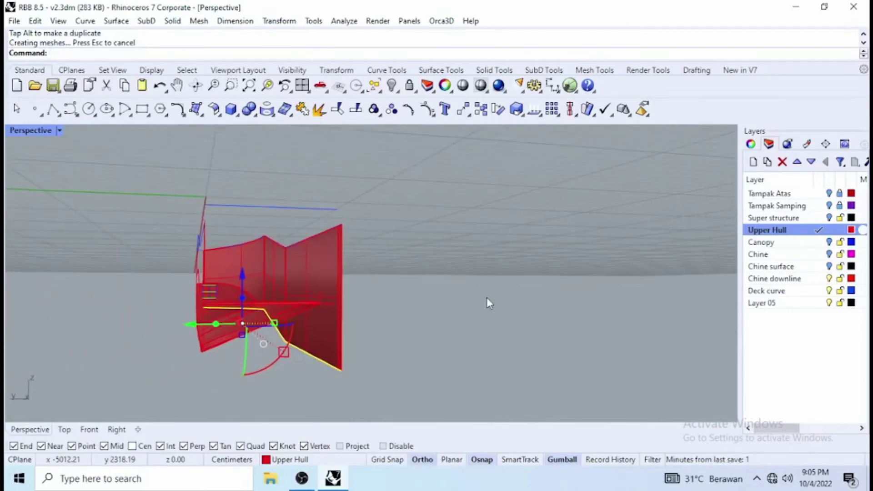
key("ctrl+z")
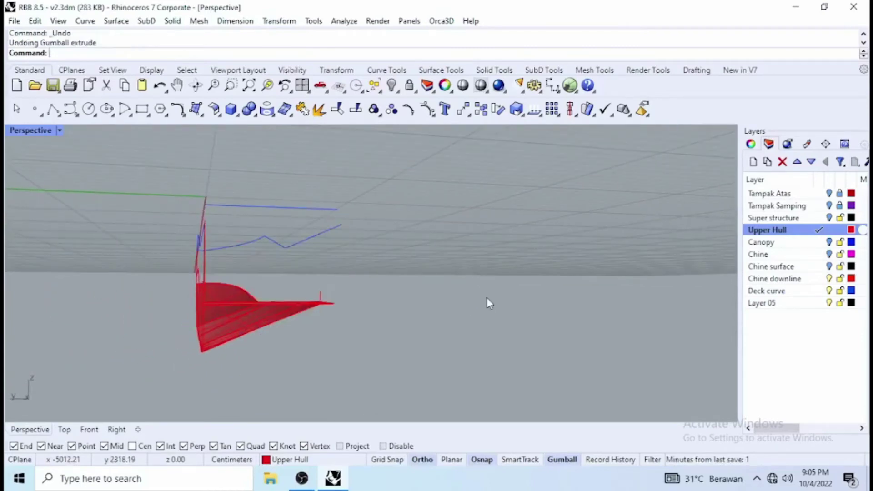
Delete the horizontal helper surface extruded outboard from the stern line past the aft bottom panel.
right_click_drag(459, 302, 375, 319)
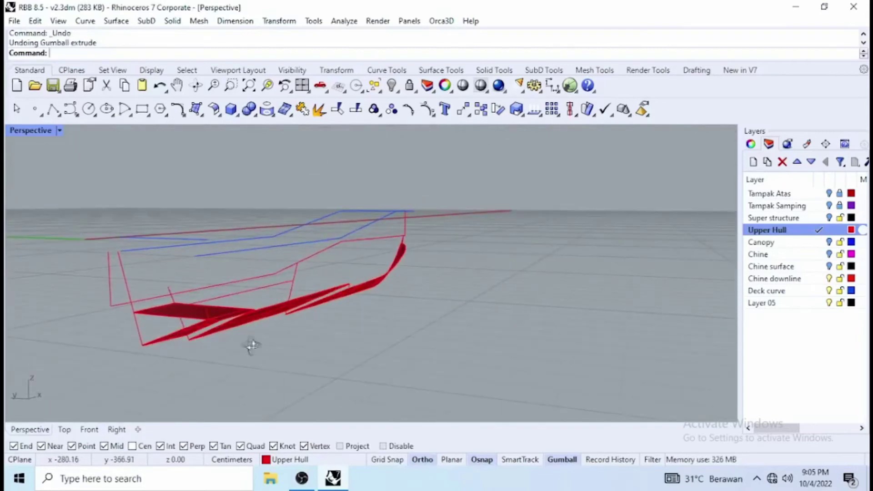
right_click_drag(250, 346, 275, 376)
left_click(237, 360)
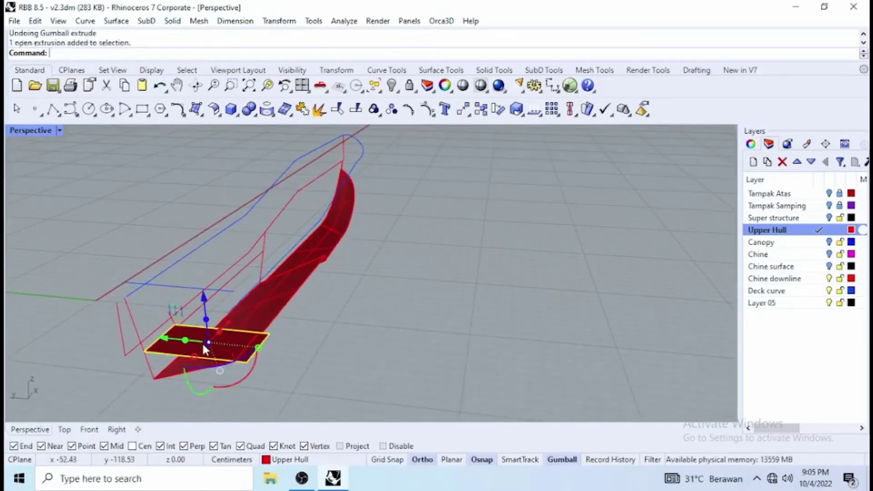
key("Delete")
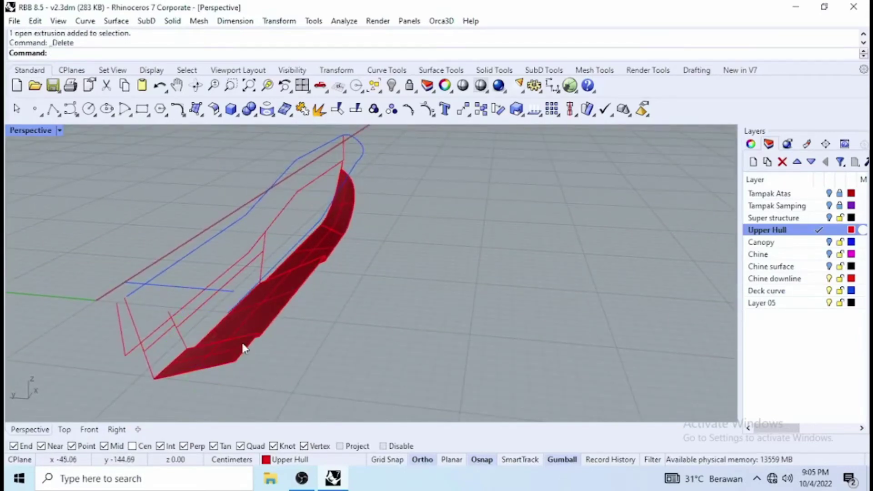
Try to extrude the straight lengthwise profile line between the two sloped step lines horizontally outboard.
right_click_drag(244, 347, 211, 302)
left_click(209, 295)
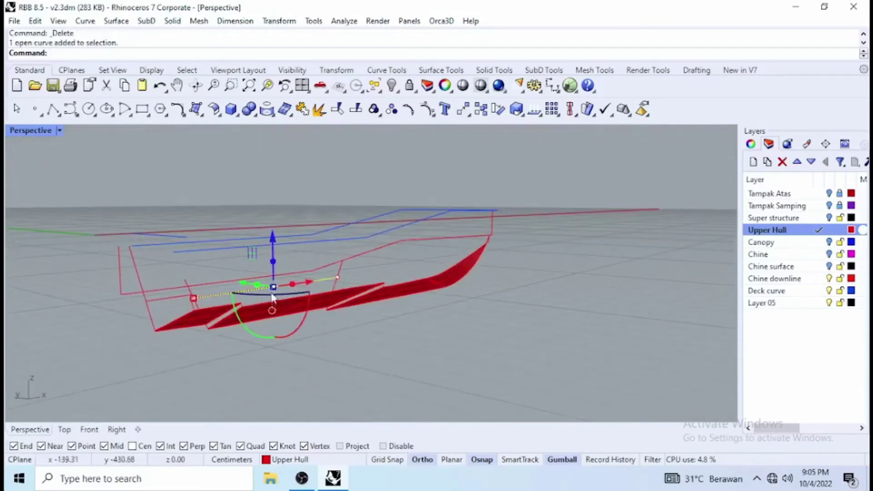
left_click_drag(256, 286, 356, 325)
right_click_drag(355, 323, 238, 336)
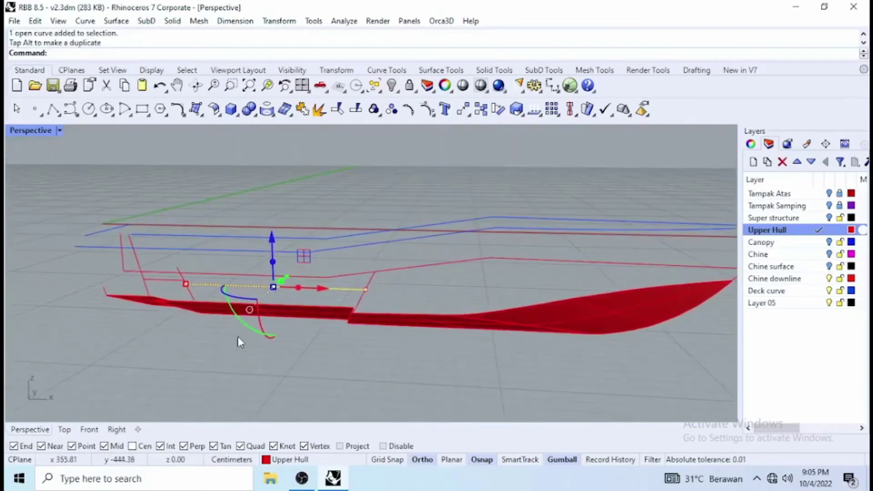
Draw a polyline over the lengthwise profile line, from its end on the aft sloped line to its end on the forward sloped line.
scroll(206, 281, "up", 5)
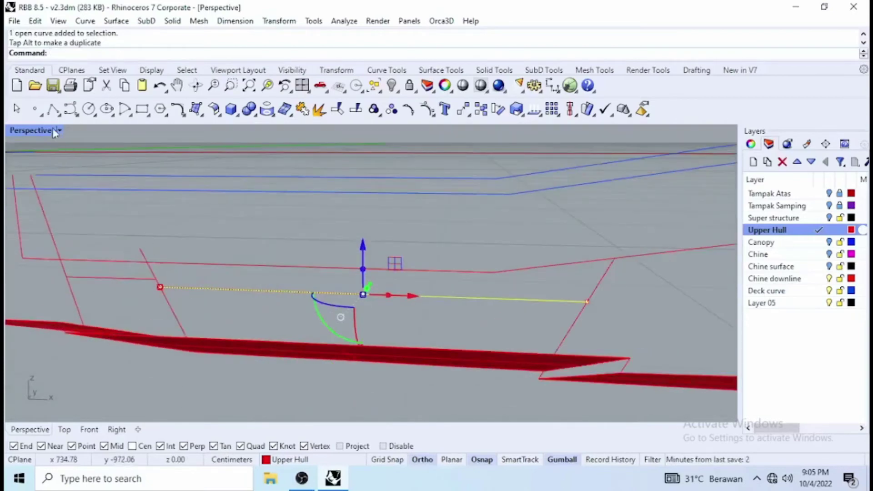
left_click(54, 112)
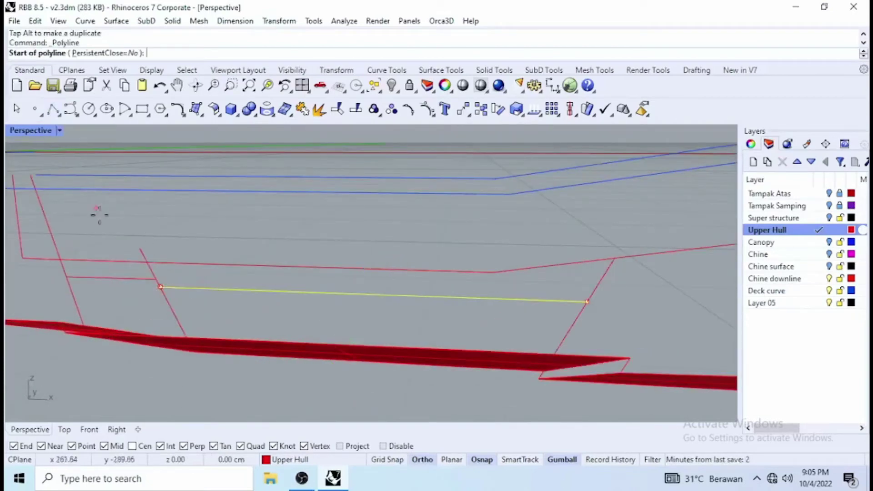
left_click(161, 288)
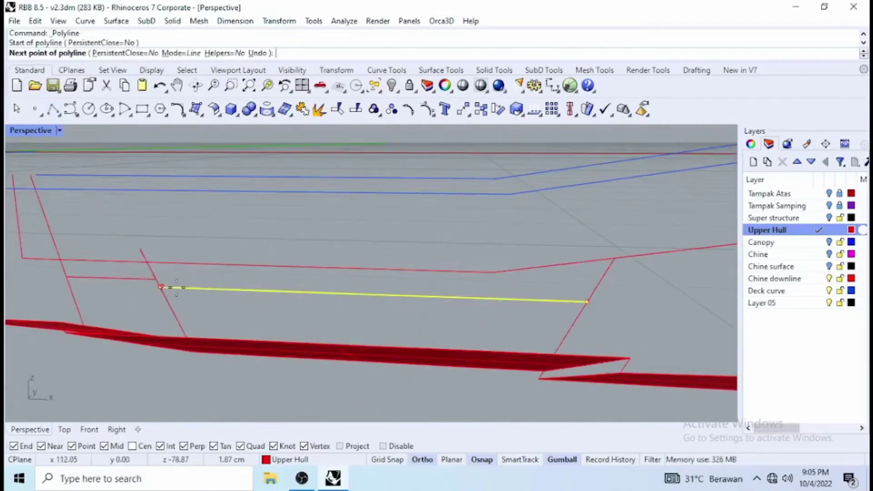
left_click(586, 301)
key("Return")
Try to extrude one of the two coincident lengthwise profile lines horizontally outboard, and undo the extrusion.
left_click(550, 302)
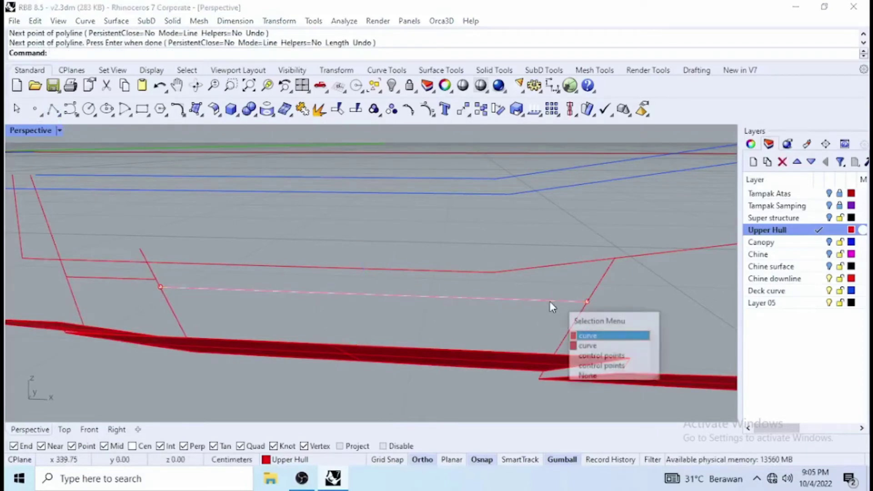
left_click(550, 302)
left_click(550, 302)
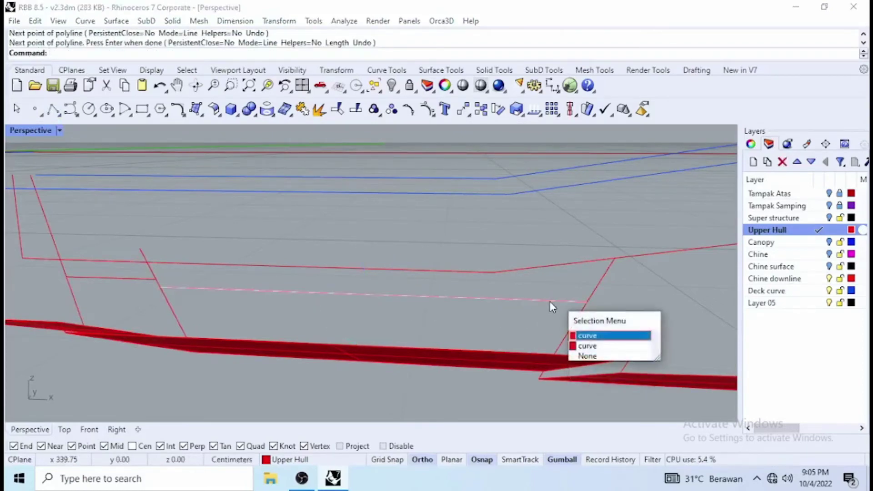
key("Return")
left_click_drag(369, 291, 305, 372)
right_click_drag(306, 372, 437, 350)
key("ctrl+z")
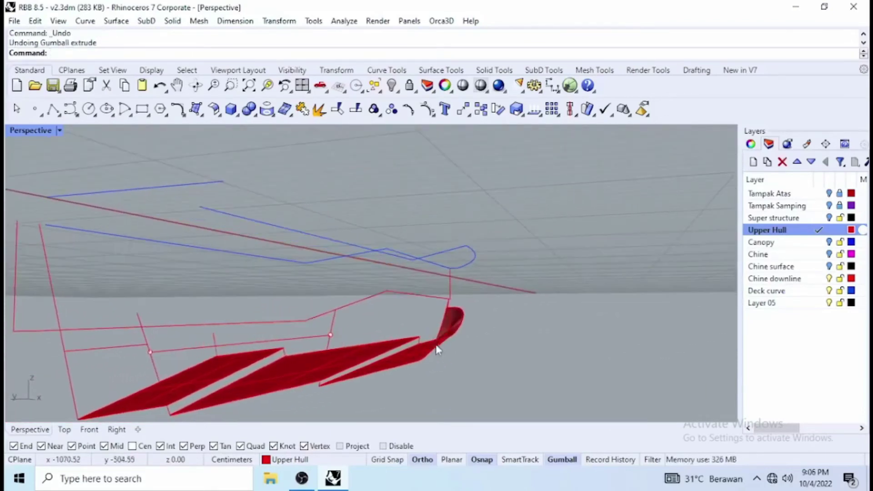
Delete a surplus curve at the forward sloped step line and extrude that line horizontally outboard past the bottom panels.
left_click(146, 337)
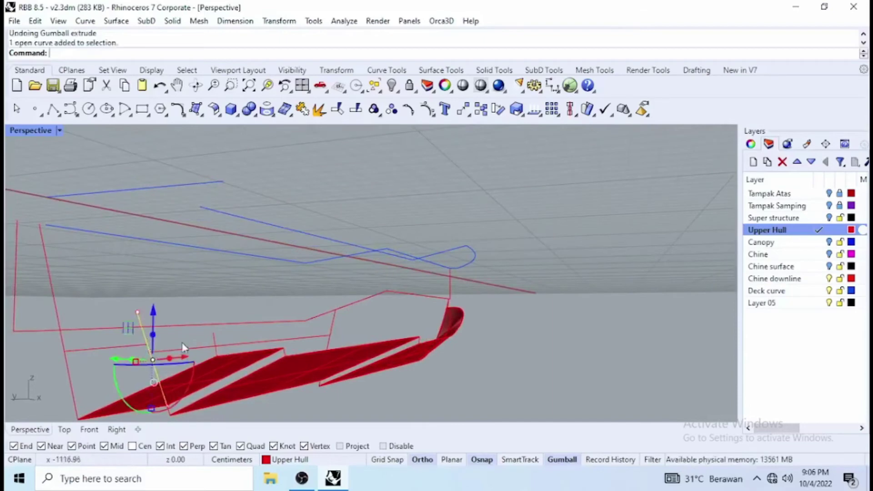
key("Escape")
left_click(333, 318)
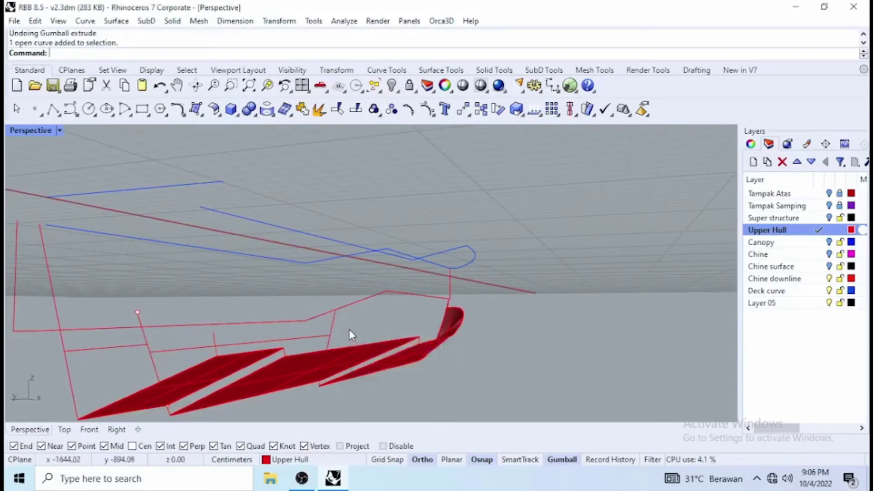
left_click(332, 323)
key("Delete")
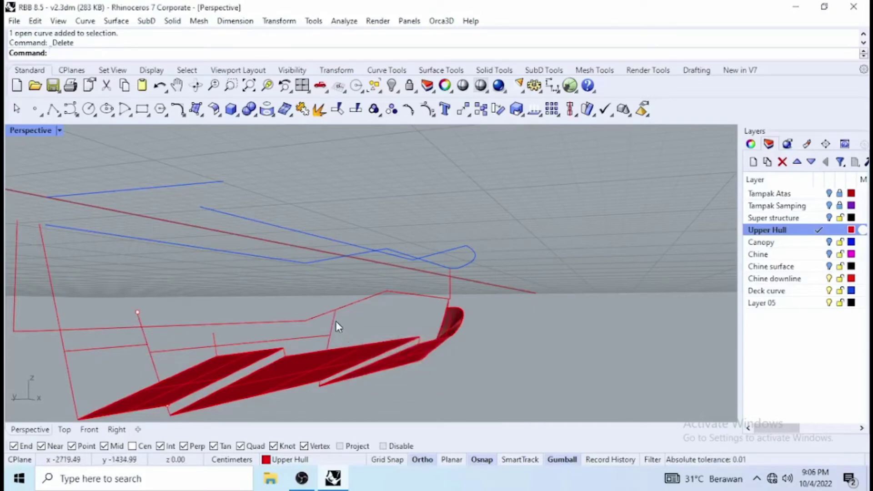
left_click(336, 323)
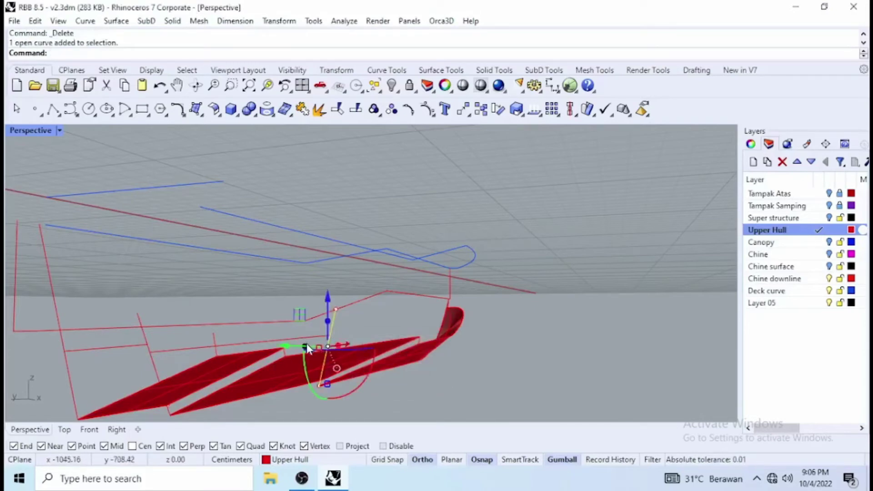
left_click_drag(307, 344, 491, 367)
left_click(535, 342)
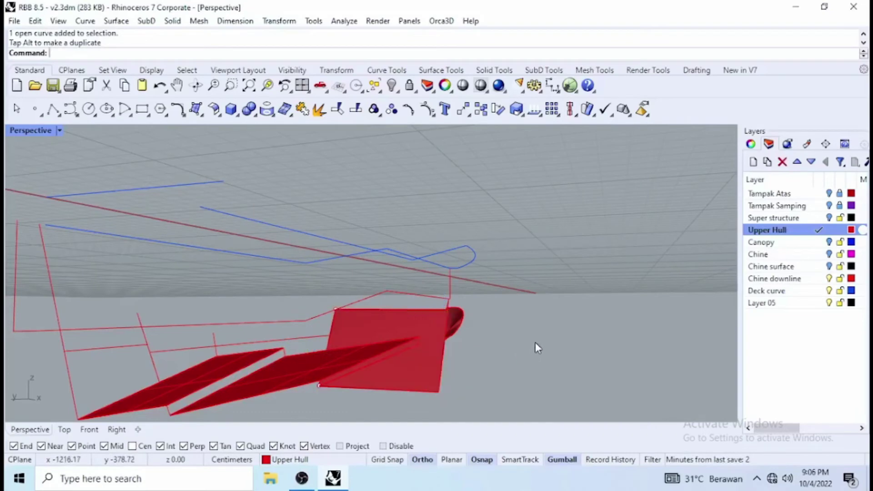
Try to extrude the joined outer deck curve vertically down through the sloped helper surface as the hull side.
right_click_drag(535, 342, 552, 358)
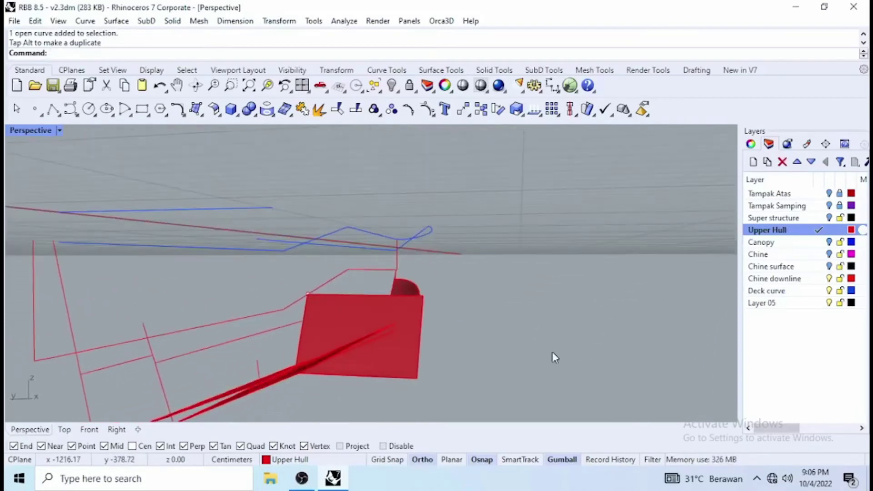
left_click(381, 253)
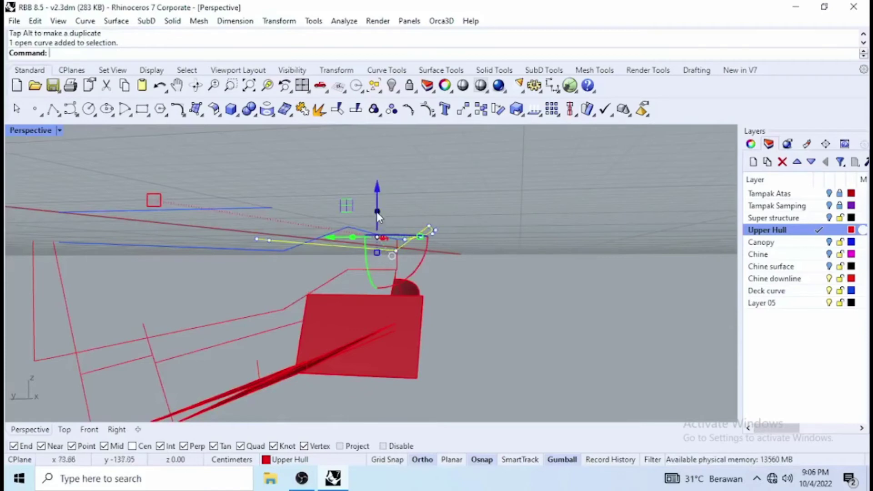
left_click_drag(376, 212, 367, 294)
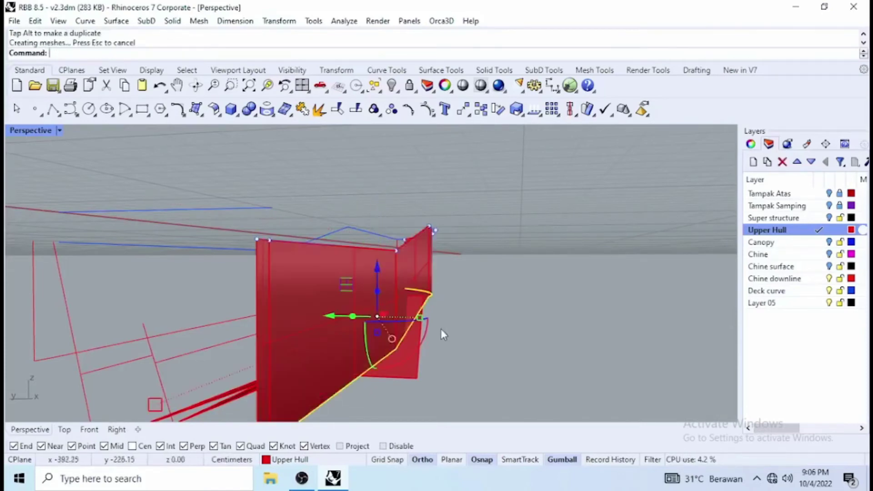
left_click(443, 332)
Extrude the edge curve of the forward bottom panel horizontally outboard past the hull side surface.
right_click_drag(460, 335, 412, 331)
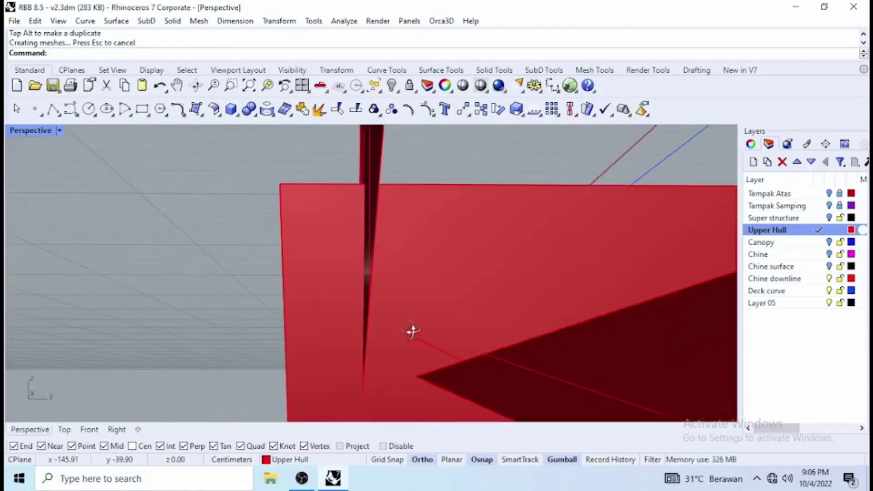
scroll(412, 336, "down", 3)
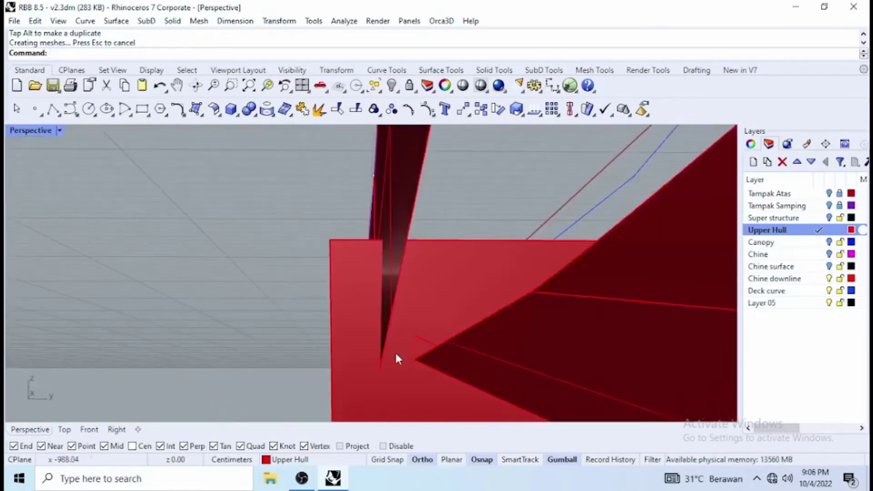
mouse_move(409, 367)
right_mouse_down()
mouse_move(390, 367)
mouse_move(401, 371)
right_mouse_up()
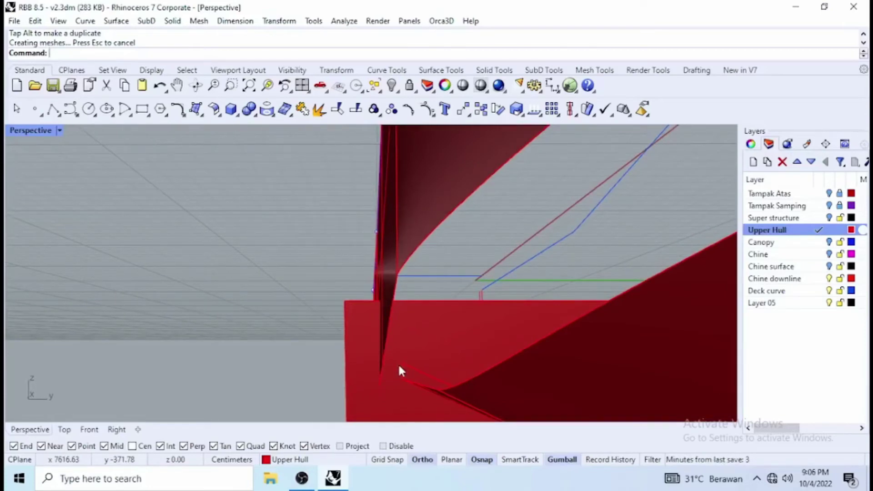
left_click(419, 382)
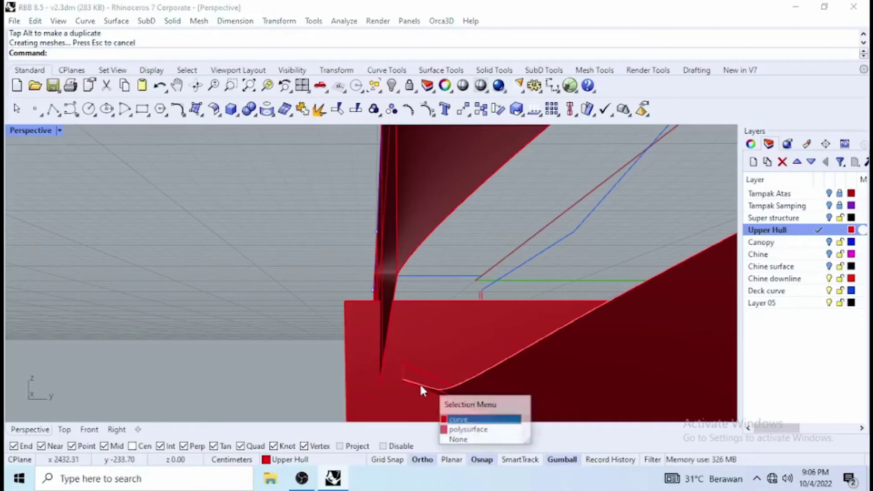
left_click(462, 420)
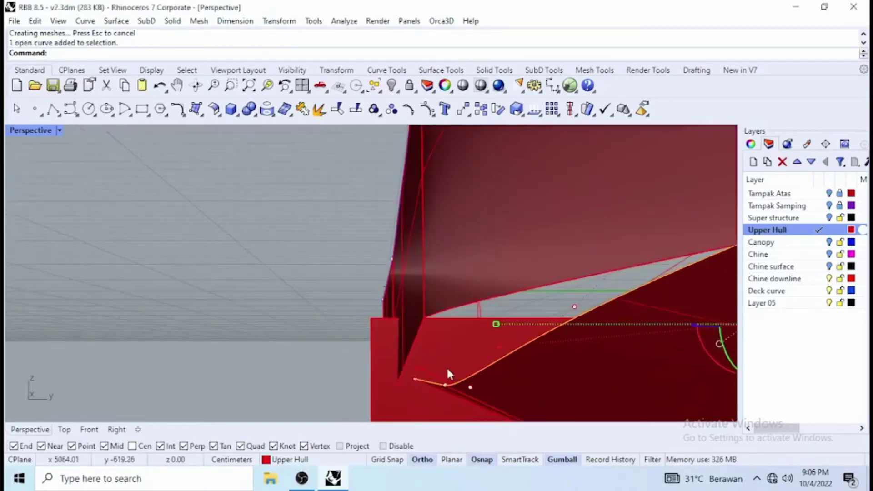
scroll(446, 367, "up", 3)
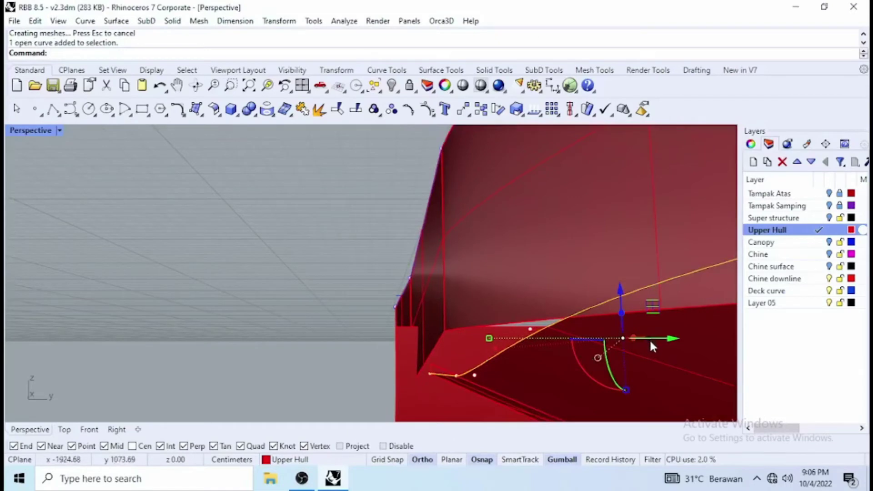
left_click_drag(652, 346, 519, 369)
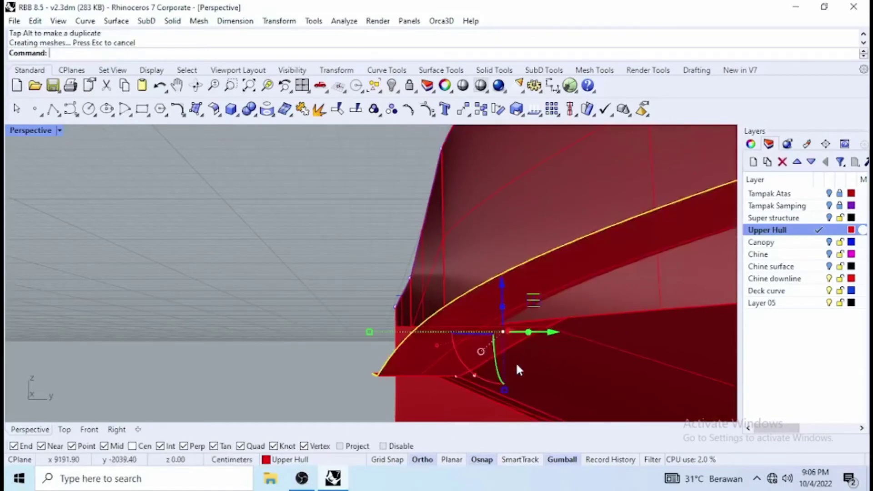
Delete the side surface hanging from the outer deck curve and extrude that deck curve vertically down past the bottom panels again.
right_click_drag(519, 369, 611, 345)
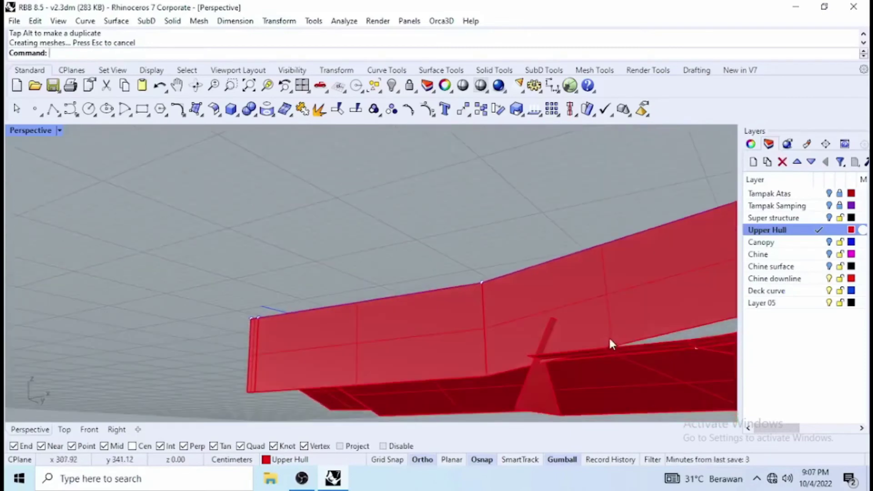
left_click(610, 335)
key("Delete")
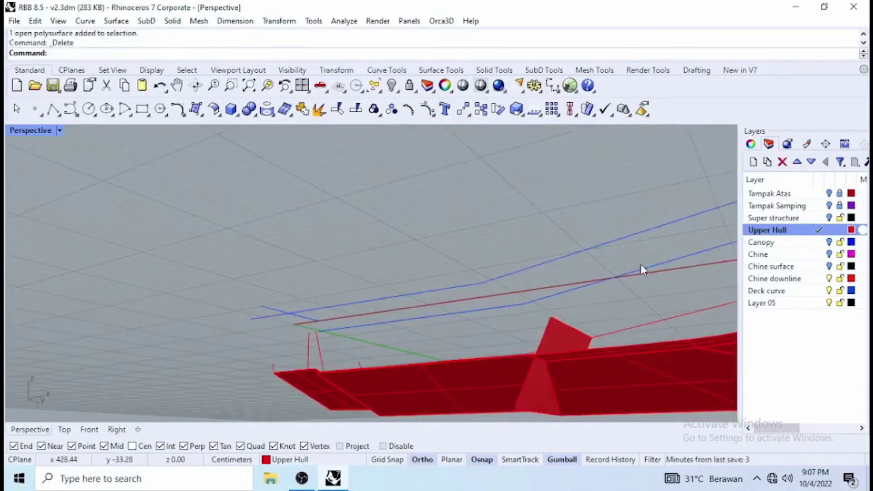
right_click_drag(640, 265, 650, 257)
right_click_drag(653, 247, 525, 275)
left_click_drag(520, 246, 604, 328)
right_click_drag(605, 328, 454, 354)
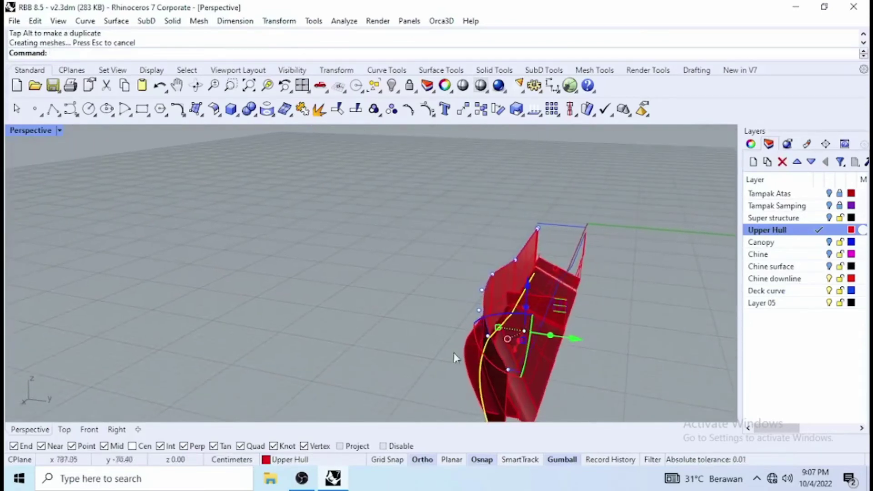
Extrude the short transverse deck curve at the bow vertically down past the forward bottom panel.
right_click_drag(419, 321, 518, 333)
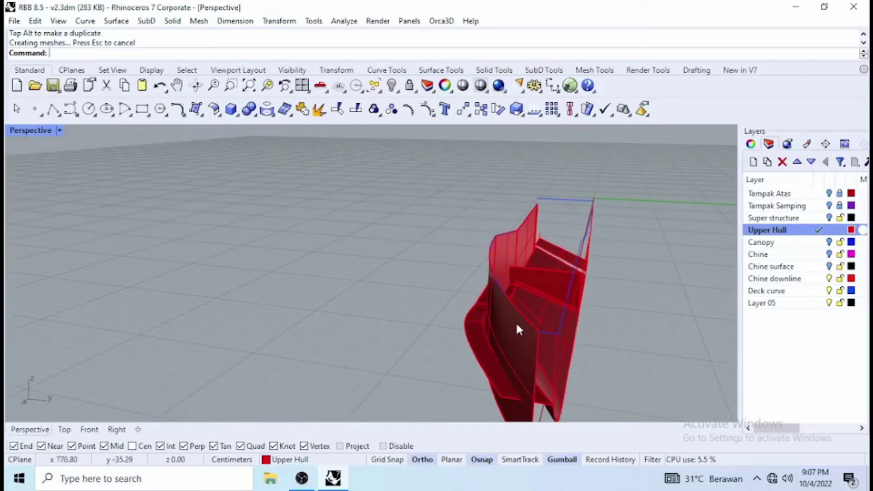
left_click(547, 337)
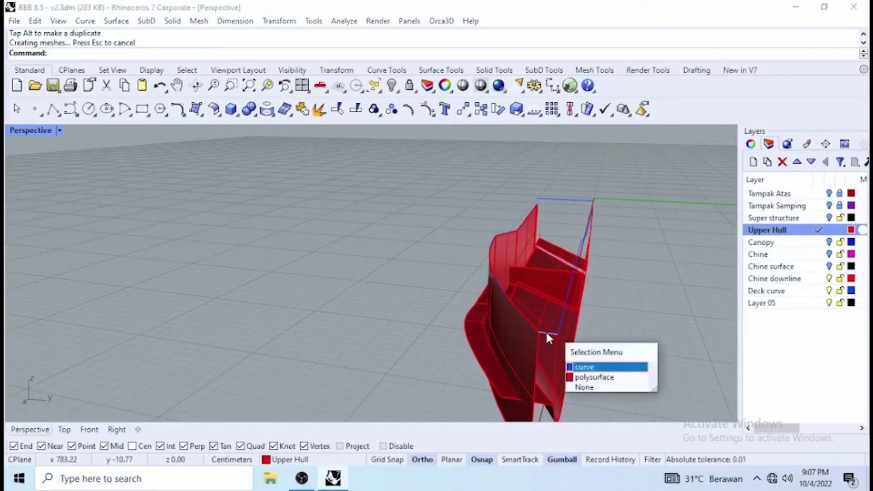
left_click(584, 368)
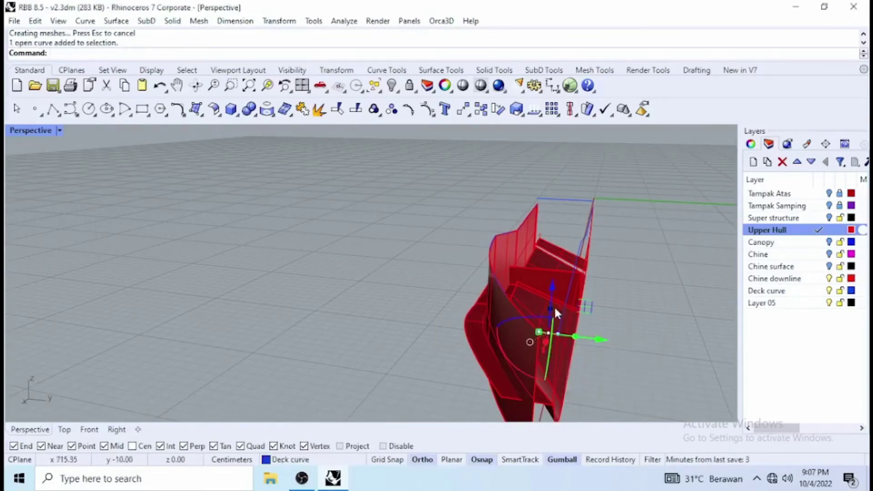
left_click_drag(552, 306, 534, 384)
right_click_drag(580, 382, 542, 357)
scroll(341, 317, "up", 5)
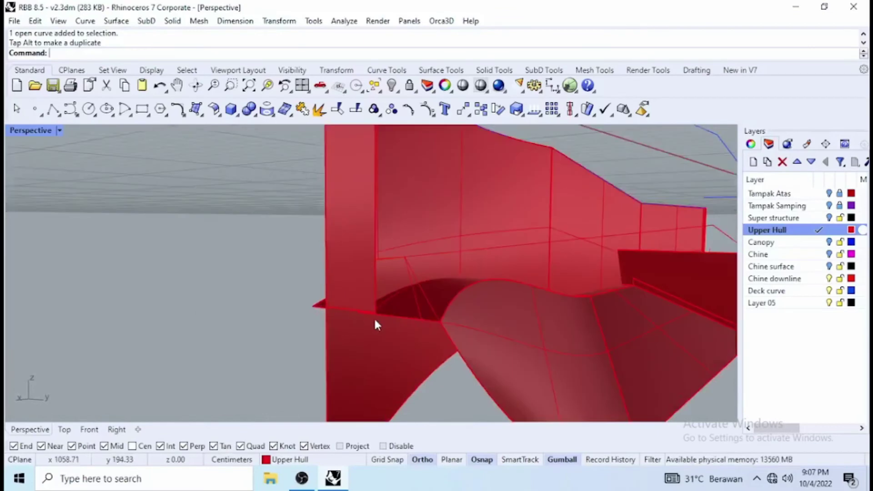
right_click_drag(375, 322, 331, 292)
scroll(324, 324, "down", 8)
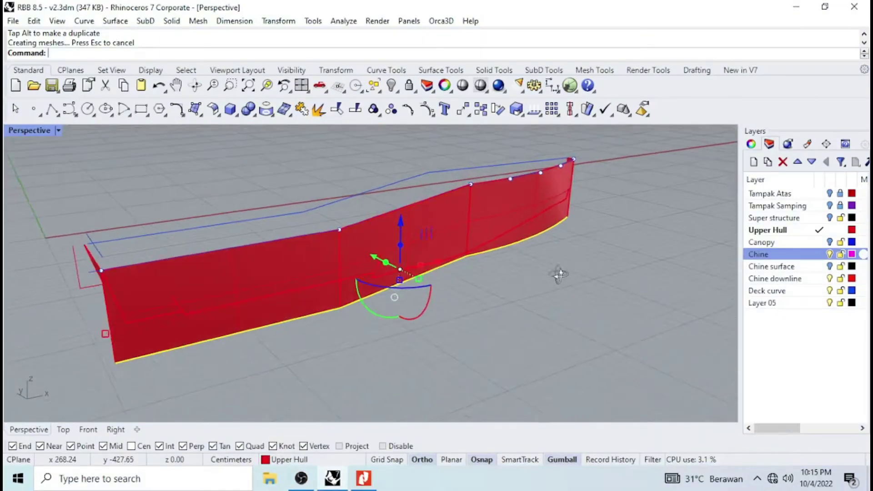
right_click_drag(559, 274, 528, 275)
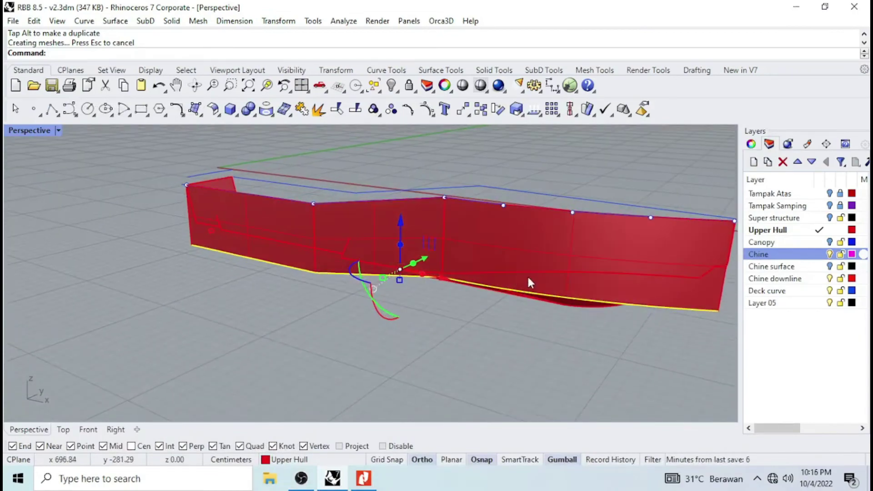
Examine the side surface and the narrow bottom strips behind it from below and from outboard.
left_click(530, 276)
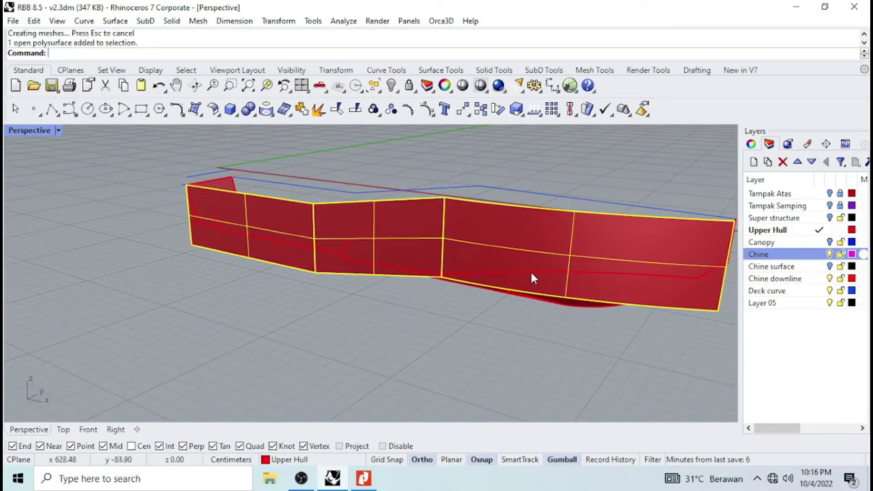
left_click(530, 272)
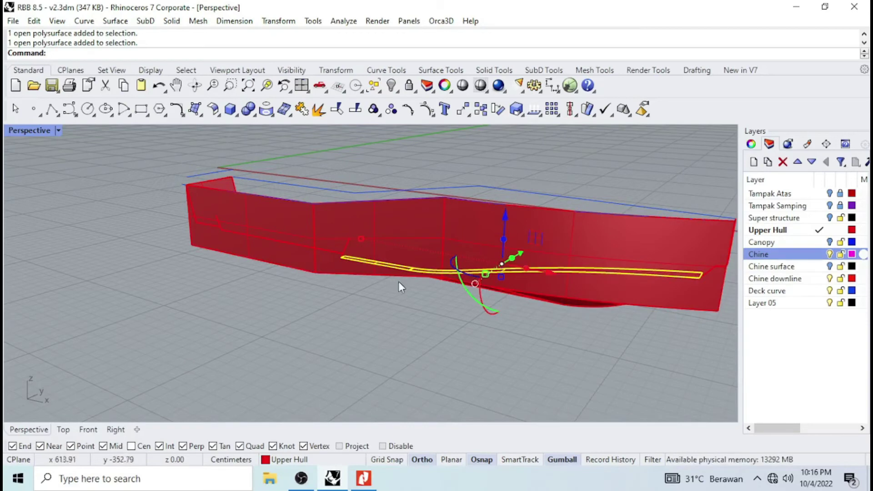
left_click(392, 303)
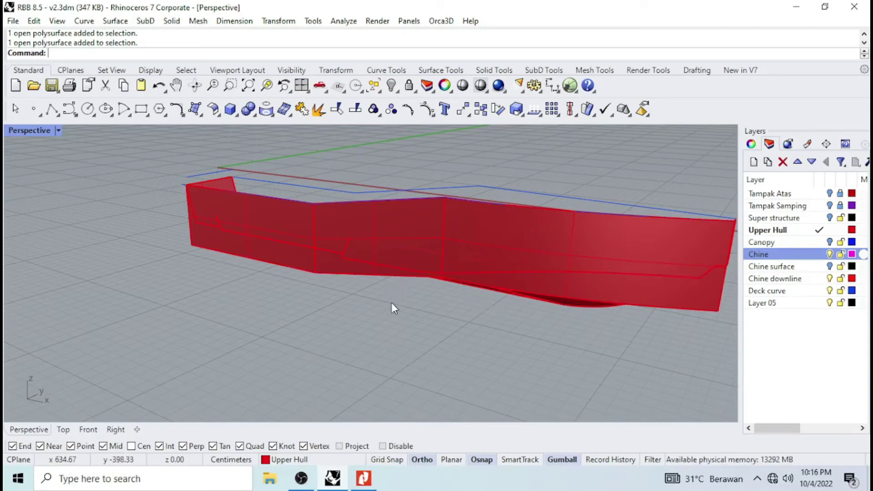
left_click(350, 257)
left_click(357, 277)
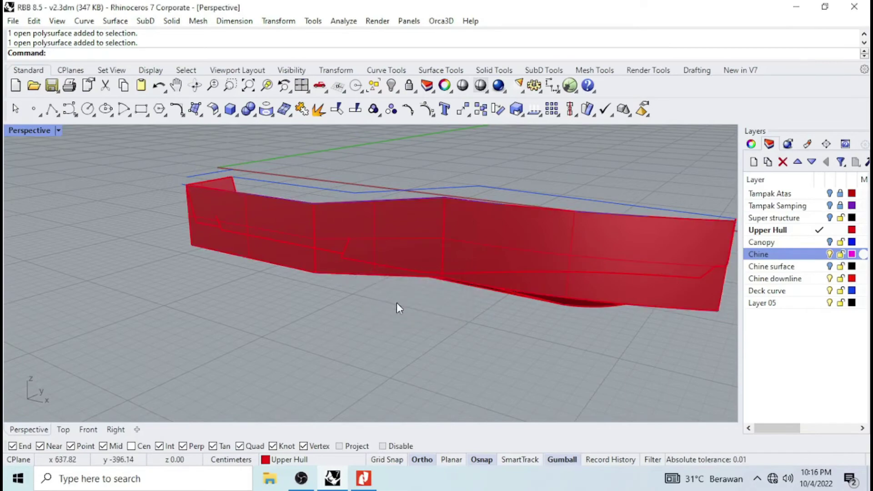
right_click_drag(396, 302, 399, 255)
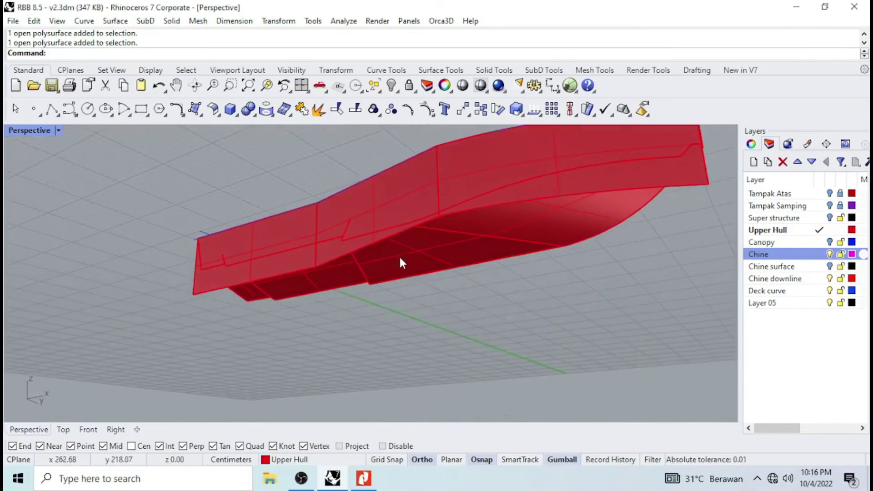
left_click(334, 240)
scroll(345, 226, "up", 4)
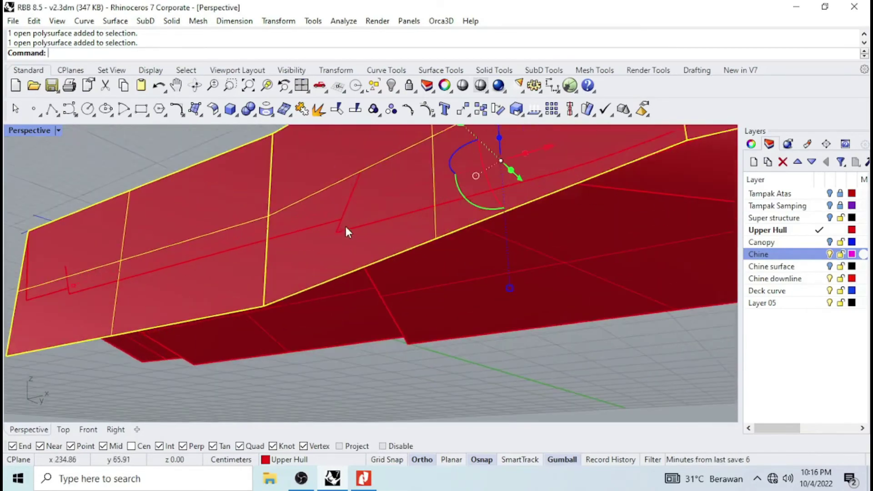
left_click(321, 227)
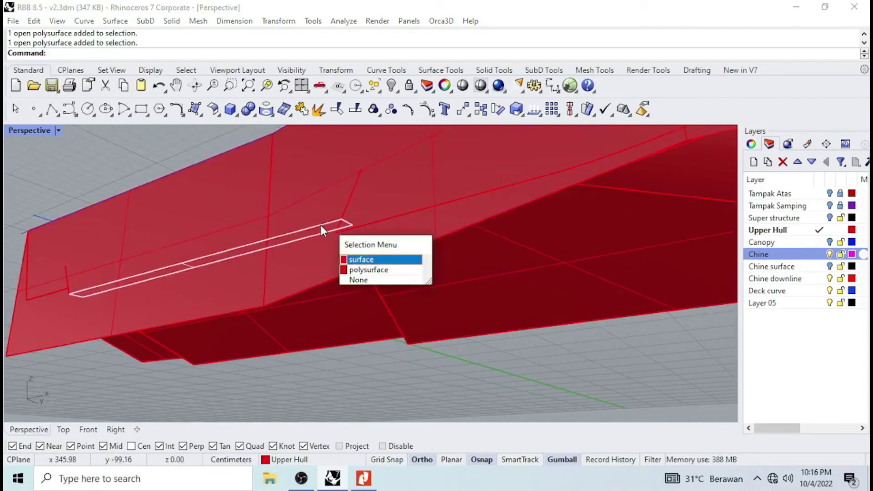
right_click_drag(321, 239, 347, 226)
left_click(348, 239)
key("Escape")
left_click(347, 220)
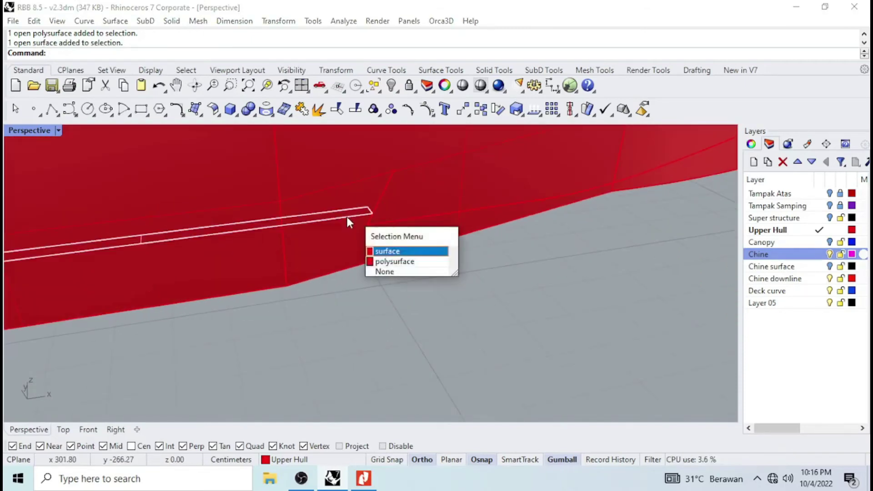
left_click(386, 251)
scroll(387, 249, "down", 5)
scroll(245, 255, "up", 5)
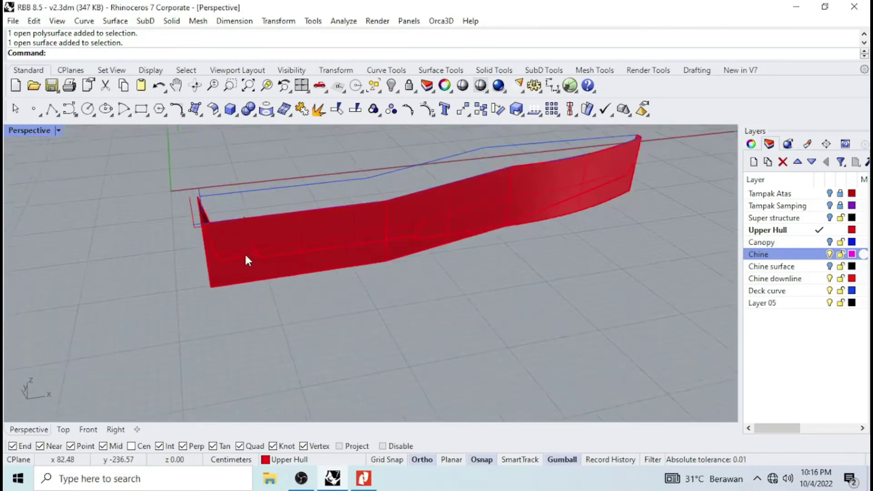
Create silhouette curves from the transverse surface at the stern end of the hull.
left_click(158, 230)
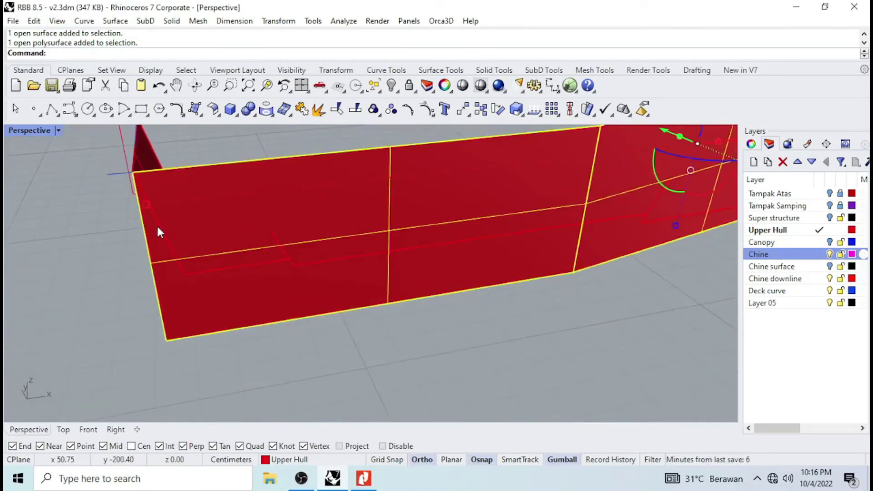
left_click(160, 224)
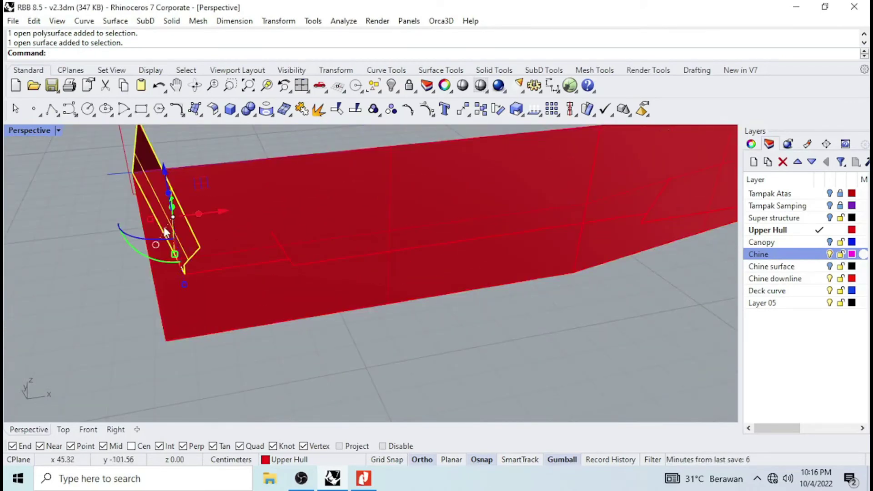
key("Escape")
left_click(167, 241)
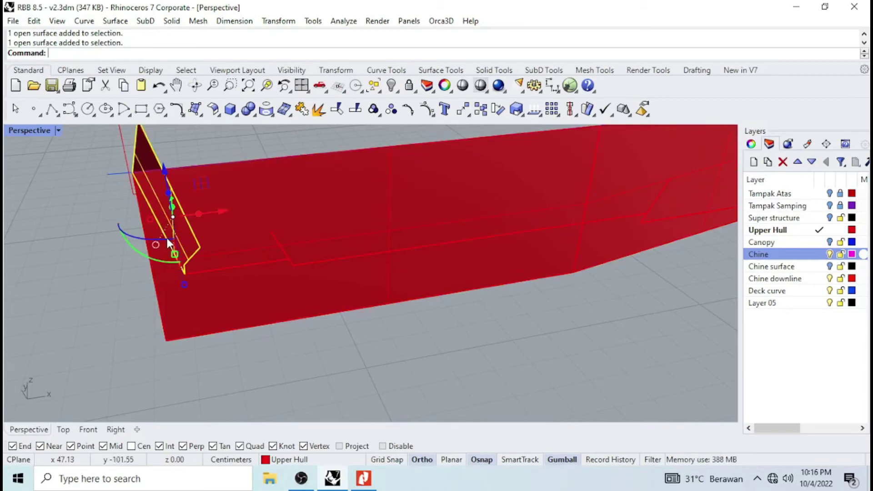
left_click(270, 114)
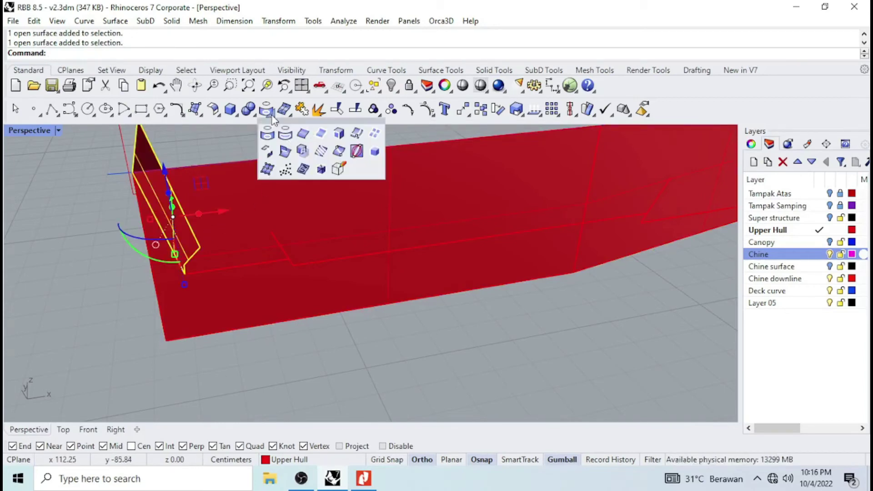
left_click(369, 148)
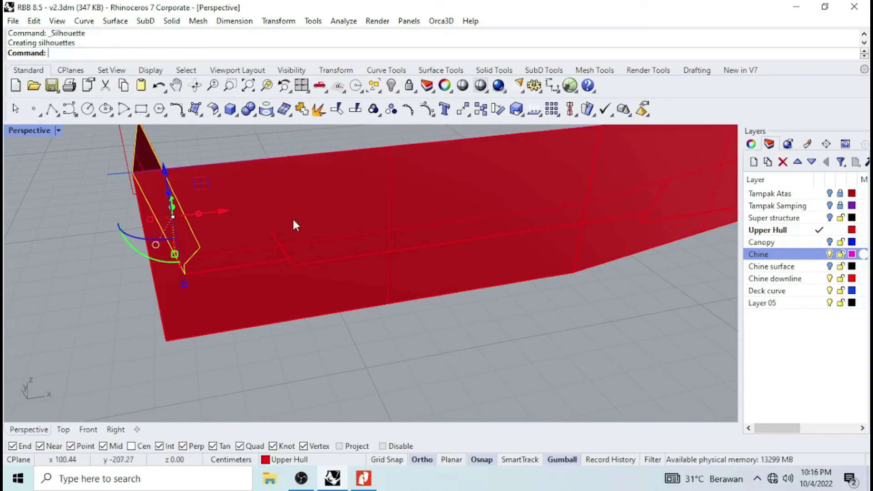
left_click(150, 205)
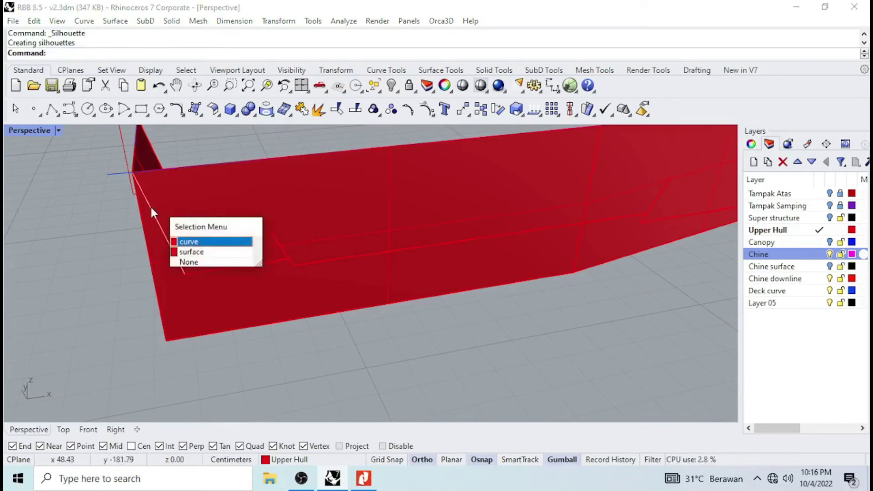
Create silhouette curves from the short narrow bottom strip nearest the stern.
left_click(198, 274)
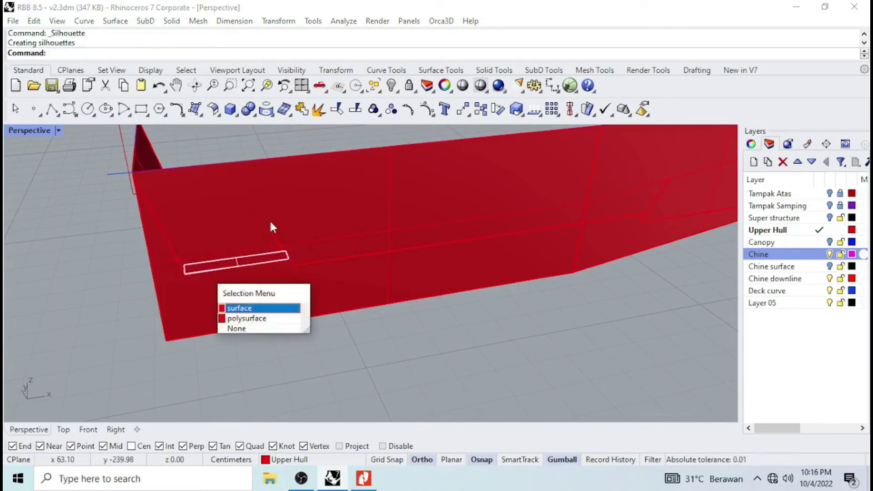
left_click(256, 309)
left_click(270, 113)
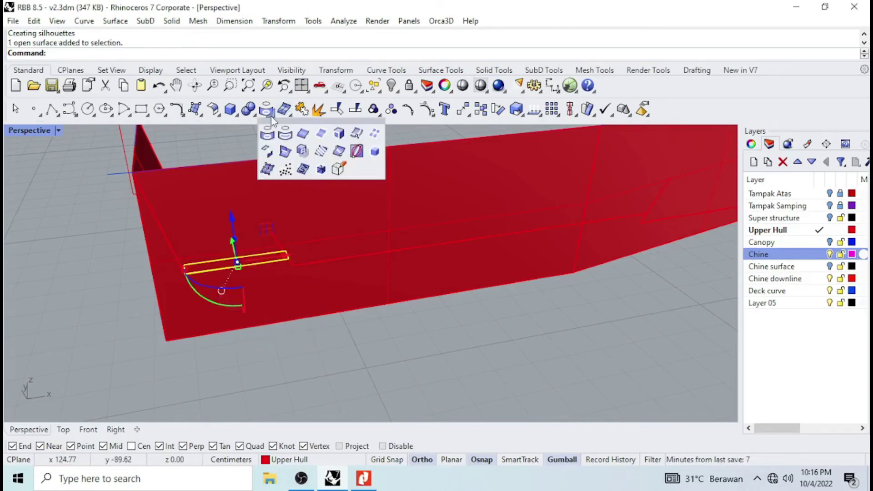
left_click(376, 152)
scroll(301, 268, "up", 3)
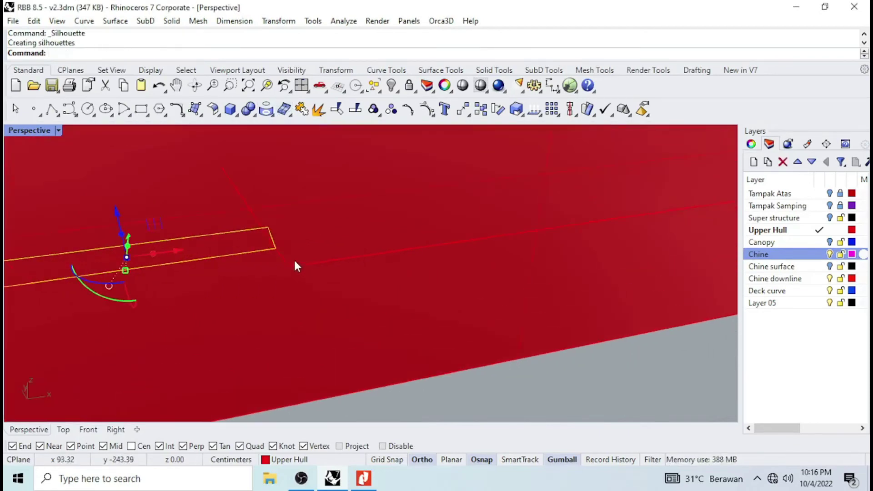
key("Escape")
Create silhouette curves from the transverse step surface just forward of the short stern strip.
left_click(281, 257)
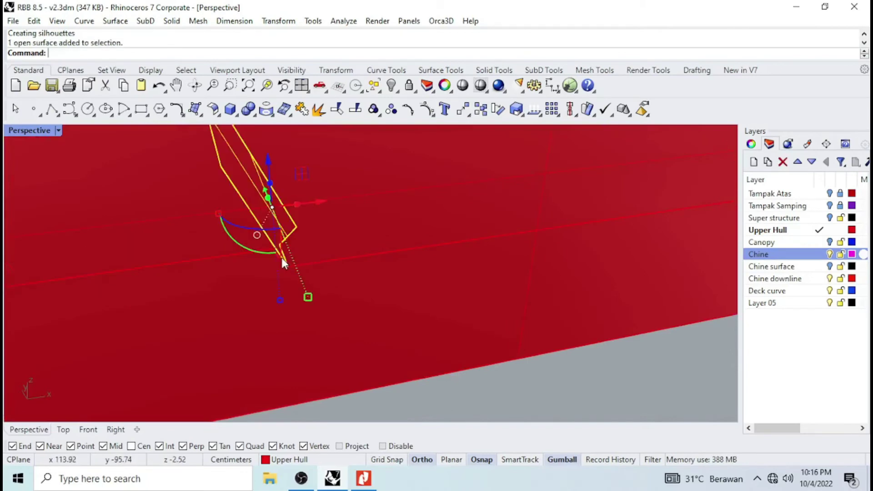
scroll(336, 241, "down", 2)
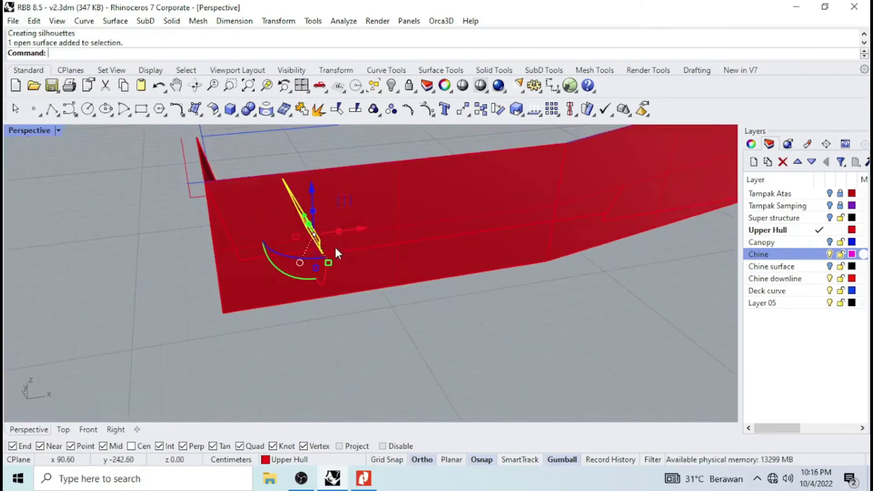
scroll(335, 246, "up", 3)
right_click_drag(333, 250, 302, 234)
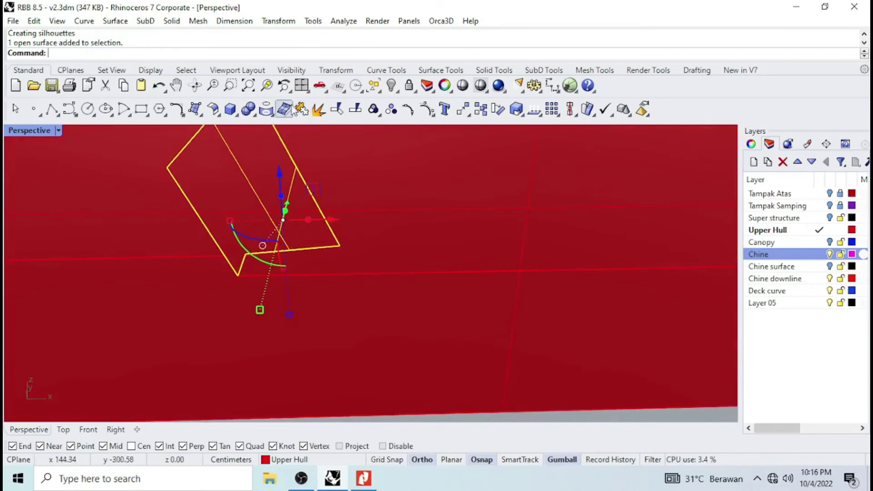
left_click(272, 115)
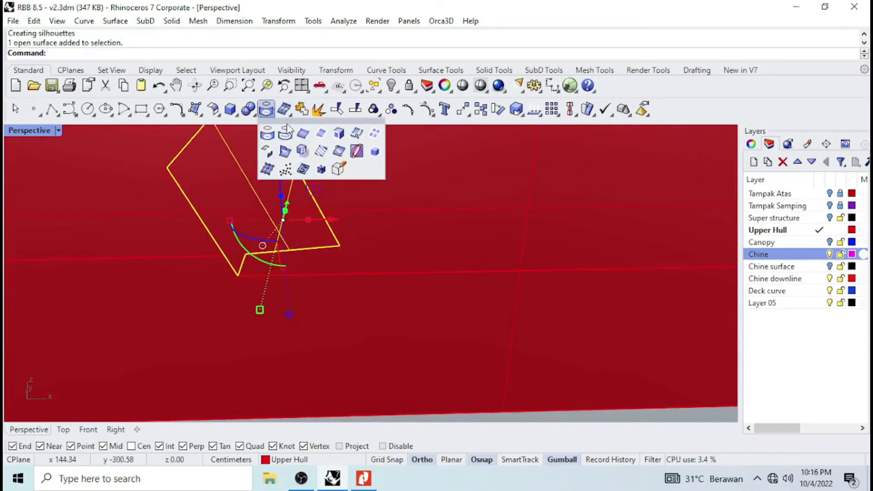
left_click(372, 153)
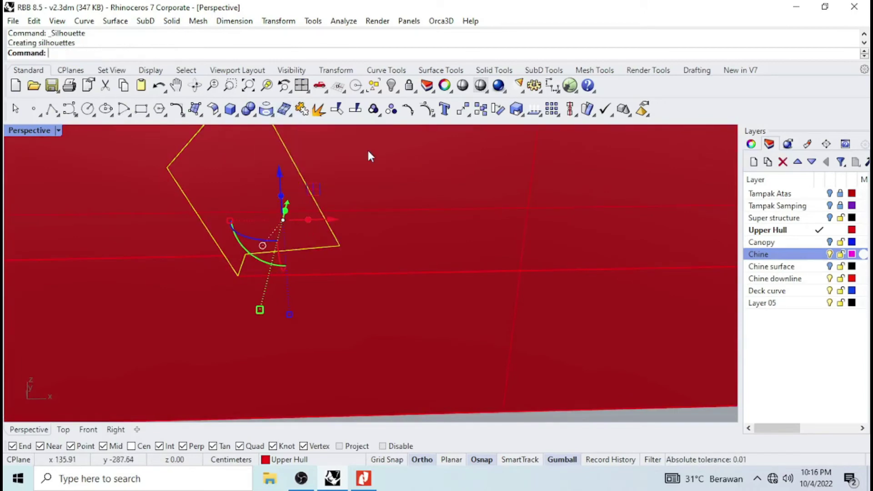
Create silhouette curves from the long narrow bottom strip between the two transverse steps.
left_click(338, 273)
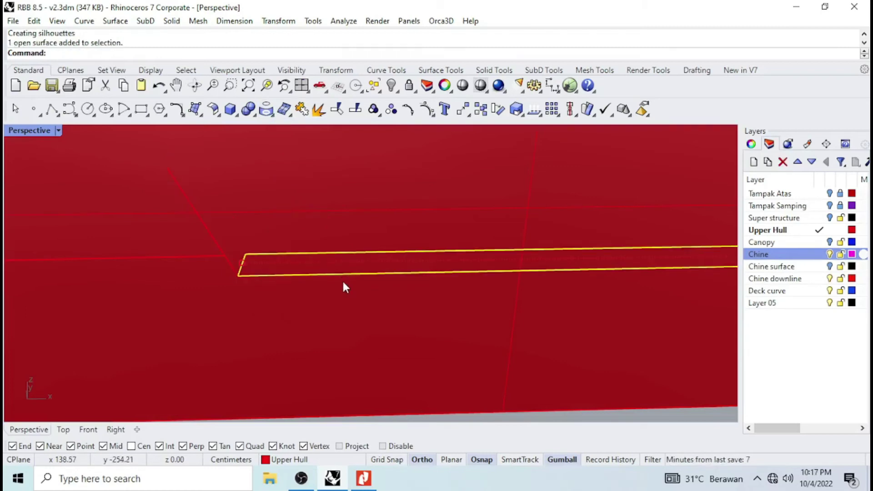
left_click(271, 116)
left_click(375, 158)
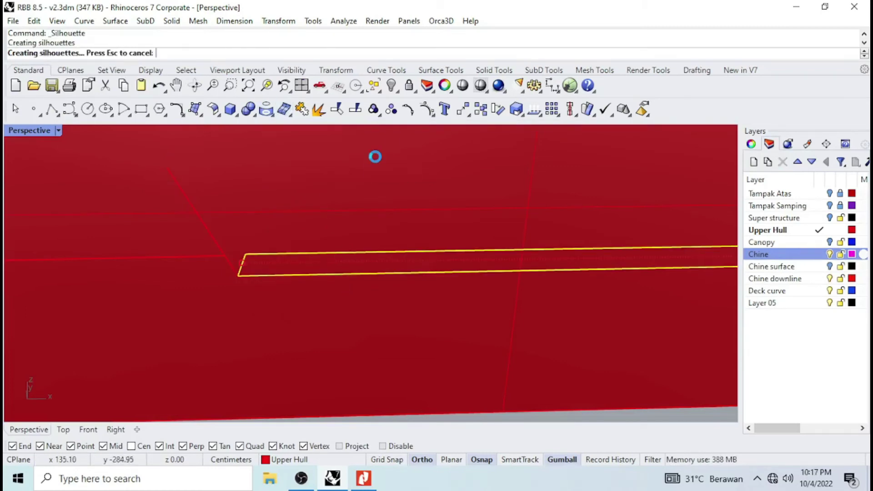
scroll(329, 249, "down", 2)
scroll(296, 239, "down", 2)
scroll(389, 235, "up", 6)
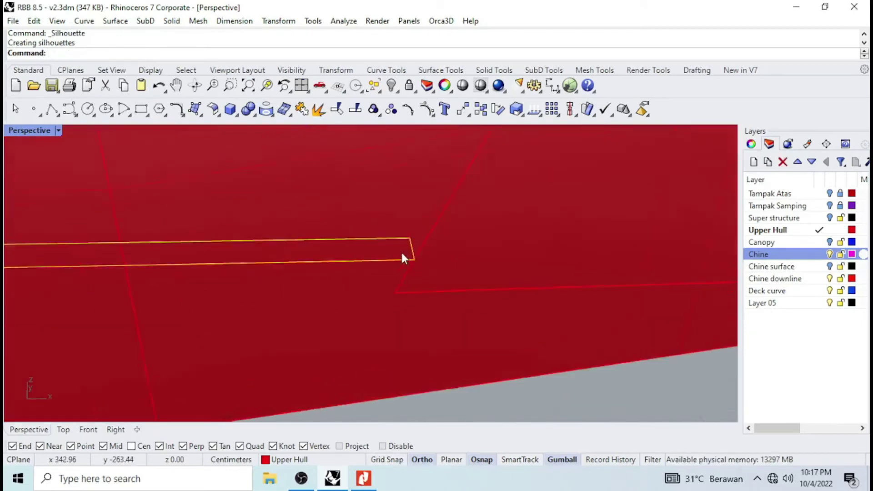
Create silhouette curves from the second transverse step surface, at the forward end of the middle strip.
left_click(411, 272)
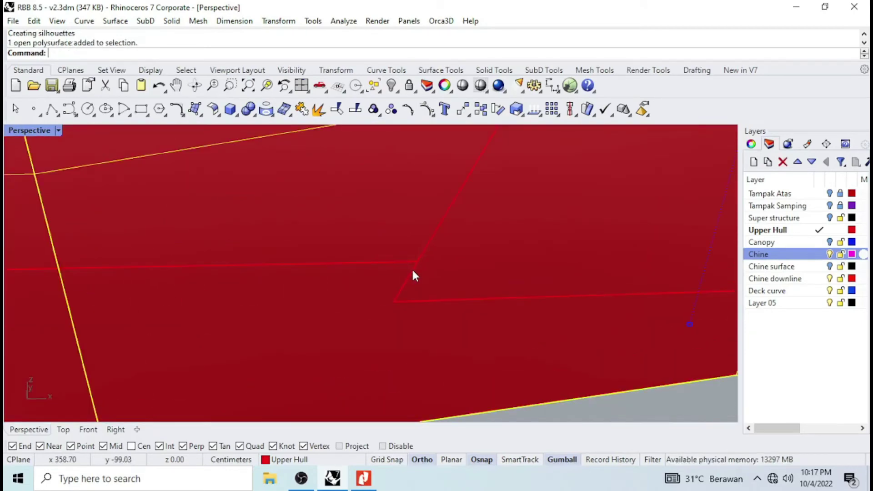
left_click(414, 273)
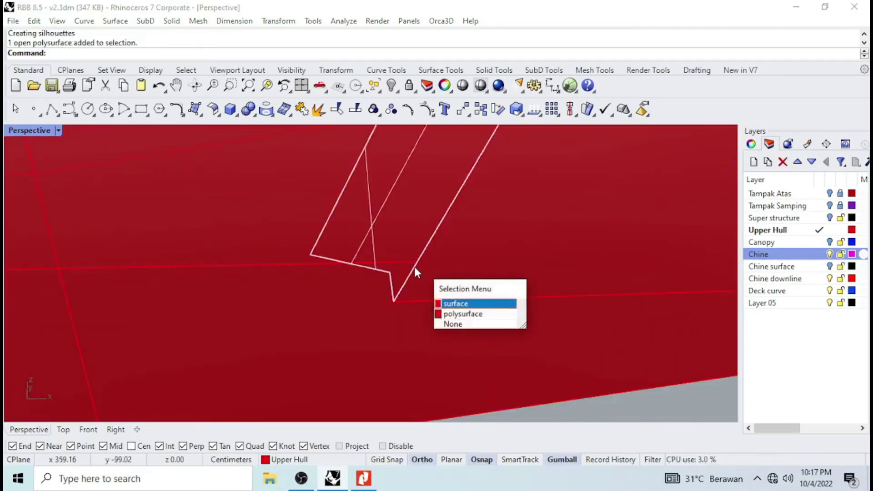
left_click(453, 303)
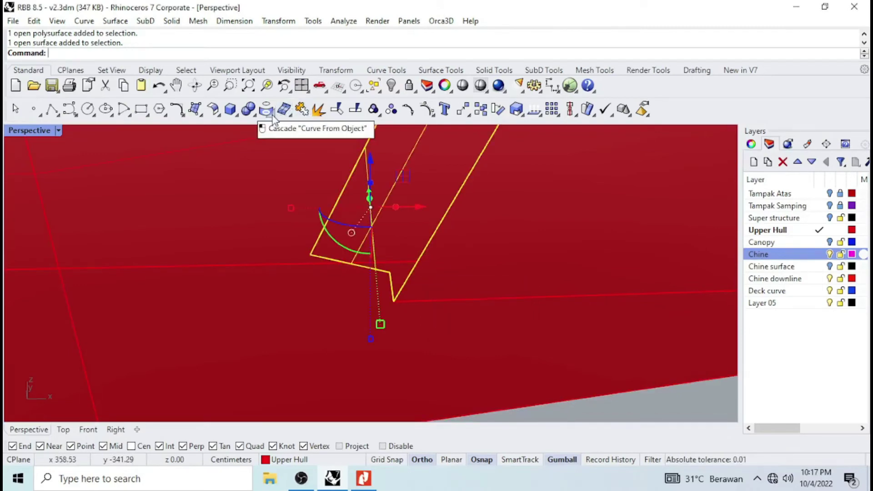
left_click(272, 115)
left_click(373, 151)
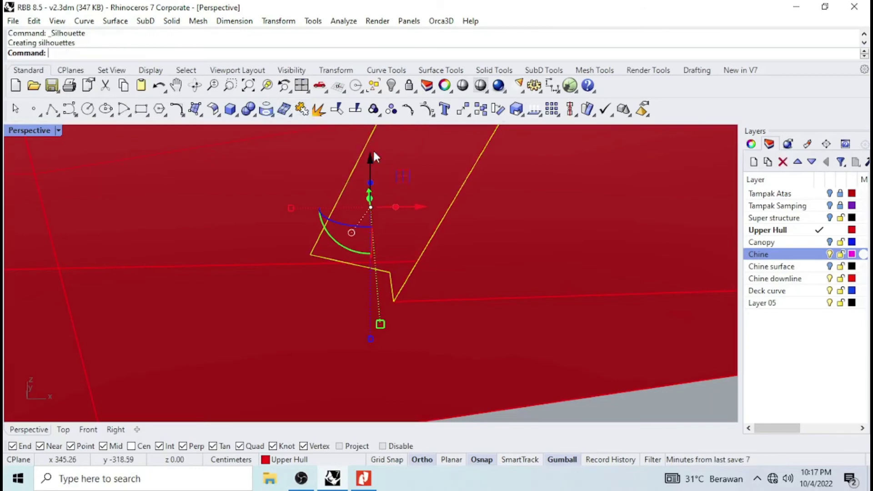
Create silhouette curves from the forward bottom strip polysurface that rises towards the bow.
left_click(473, 299)
scroll(474, 301, "down", 3)
right_click_drag(474, 301, 365, 267)
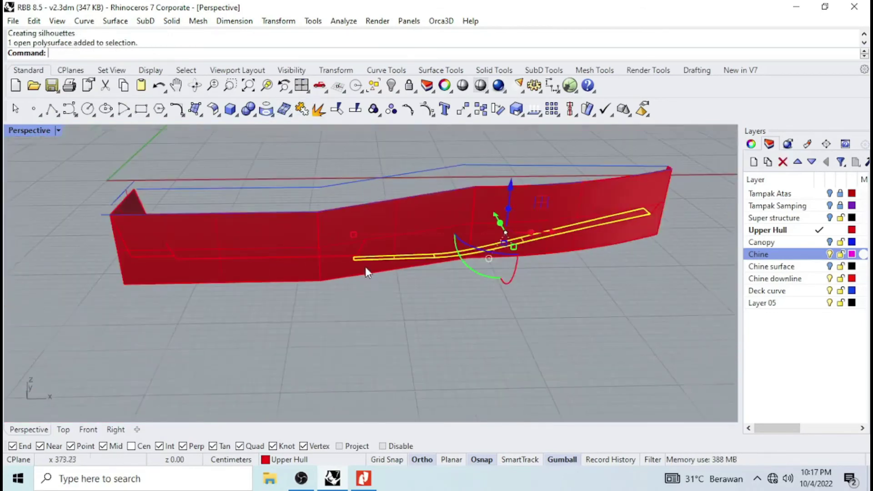
left_click(273, 113)
left_click(375, 151)
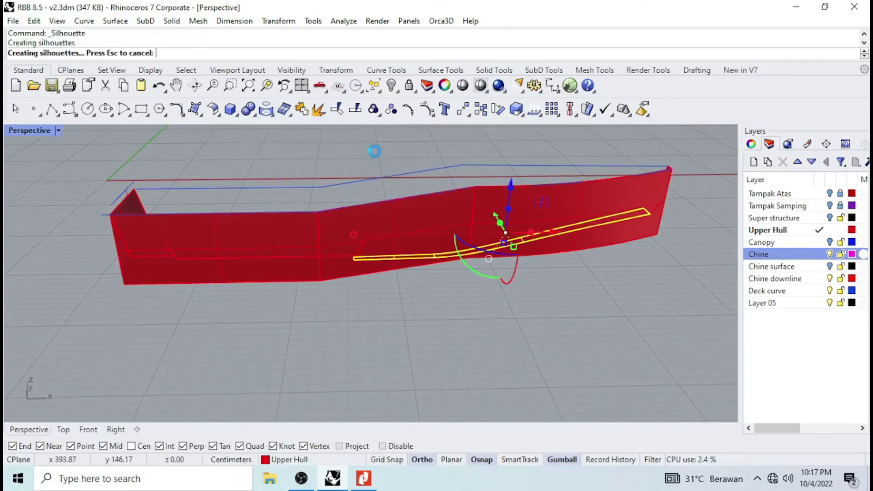
Check the individual silhouette curve segments along the lower edge of the forward bottom strip.
scroll(662, 215, "up", 3)
scroll(608, 221, "down", 1)
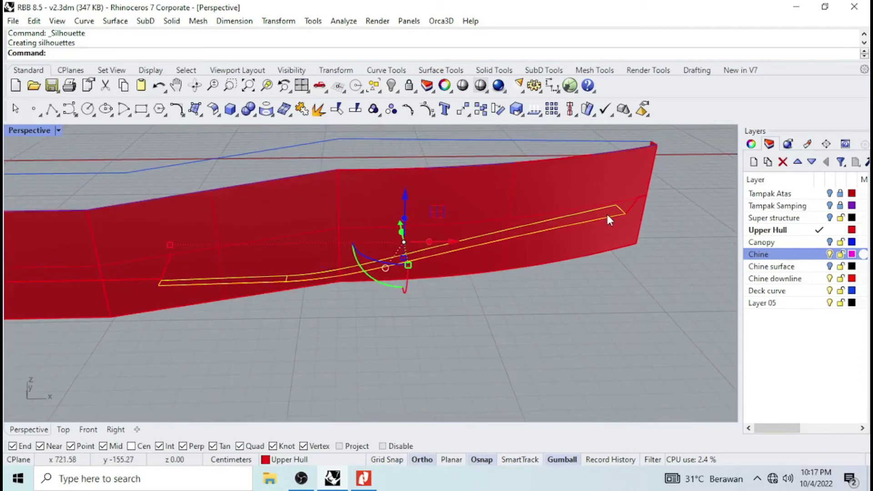
left_click(609, 225)
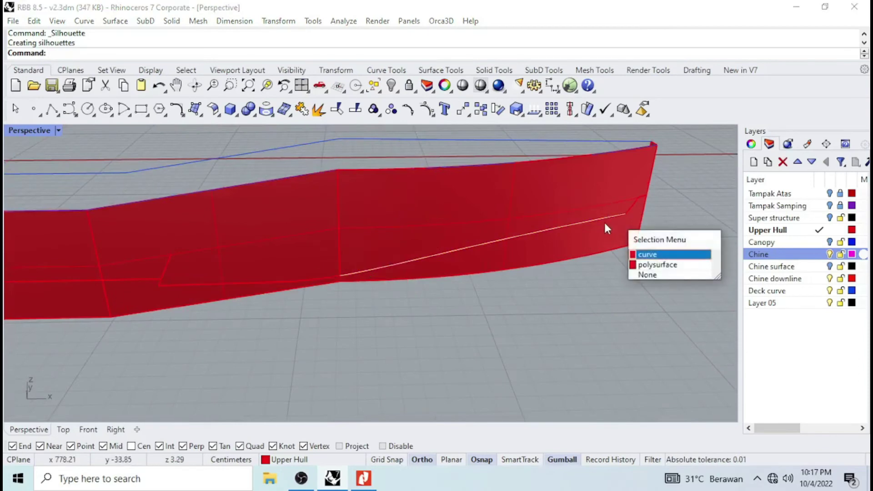
left_click(326, 277)
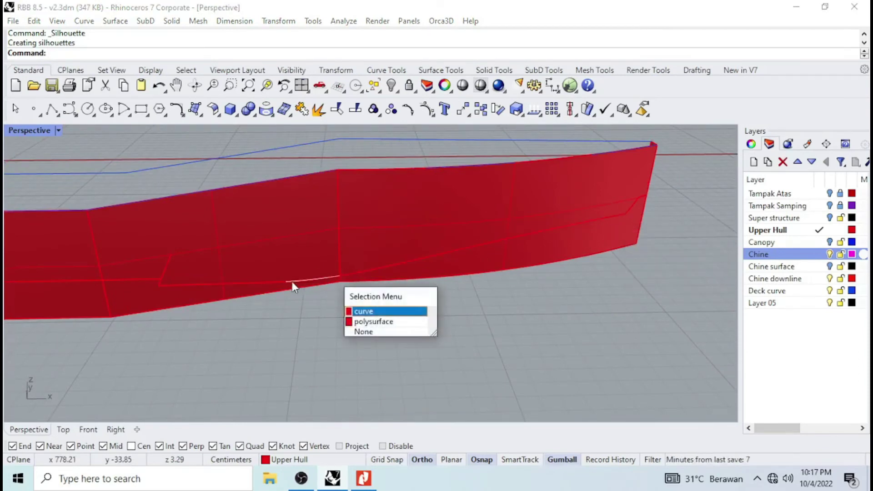
left_click(274, 283)
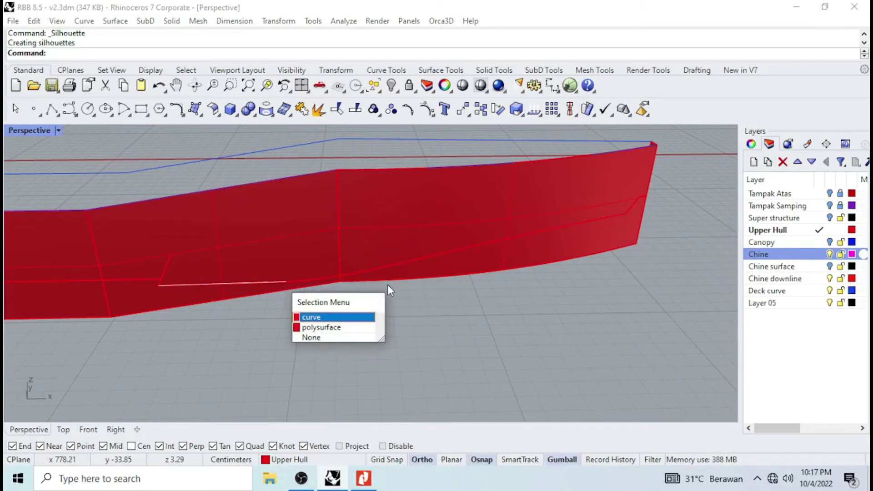
Create silhouette curves from the small polysurface at the bow end of the forward bottom strip.
left_click(632, 207)
scroll(639, 210, "up", 4)
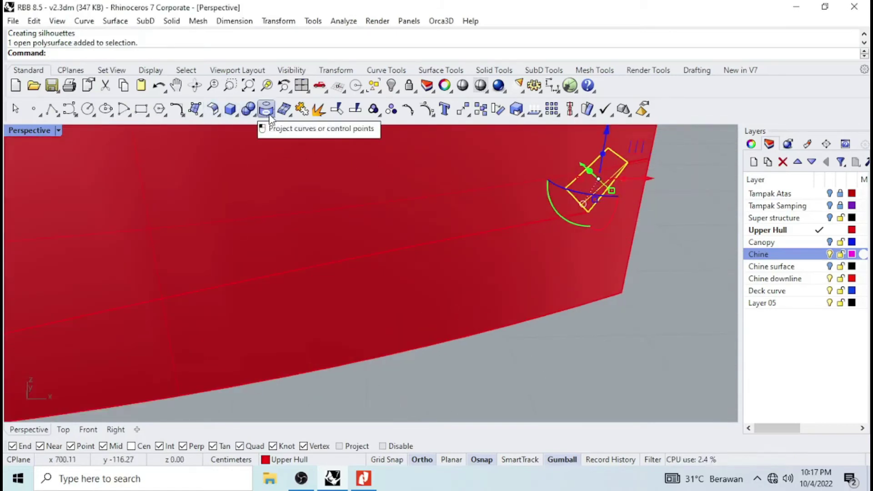
left_click(269, 114)
left_click(273, 117)
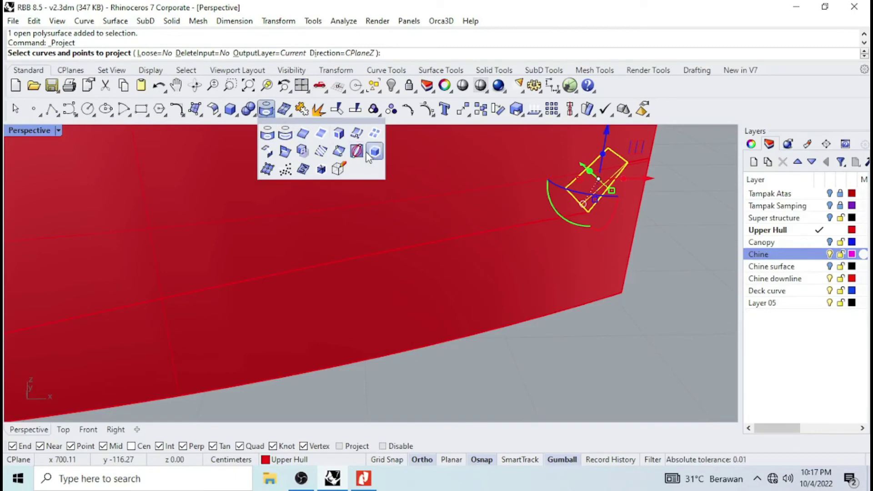
key("Escape")
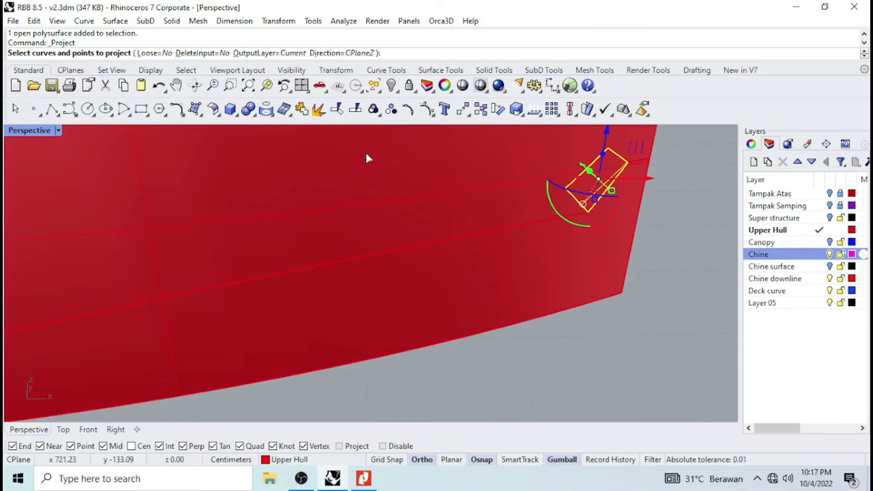
key("Escape")
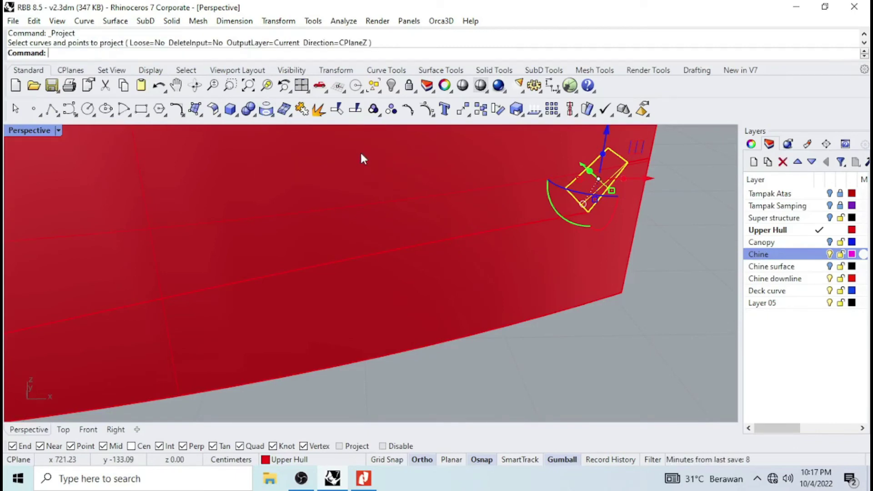
left_click(268, 112)
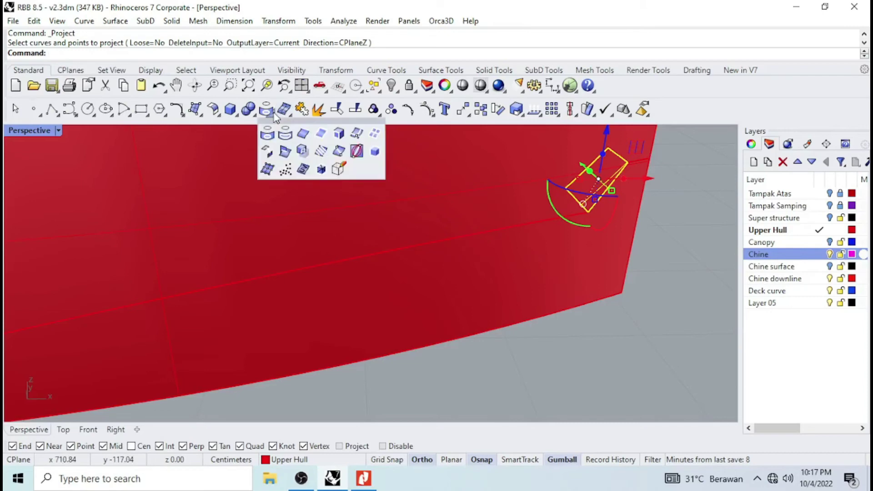
left_click(370, 154)
Create silhouette curves from the narrow upright surface that closes the bow.
right_click_drag(634, 216, 539, 142)
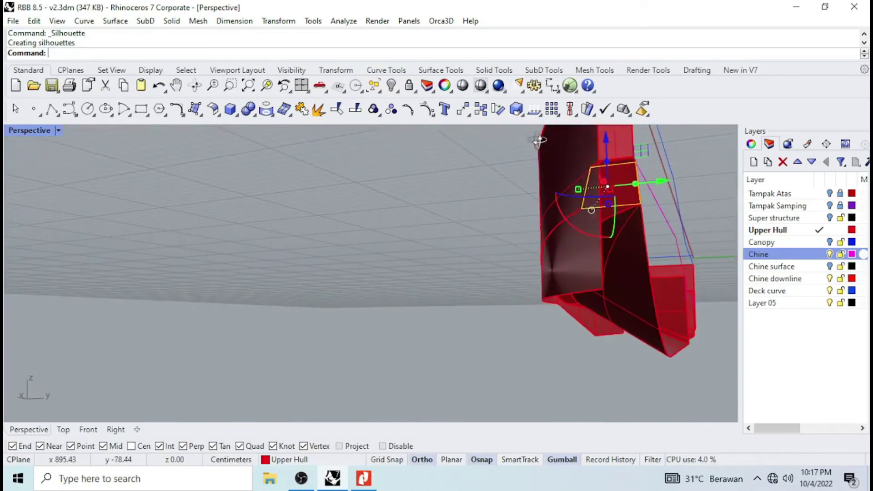
left_click(615, 151)
right_click_drag(607, 175, 632, 203)
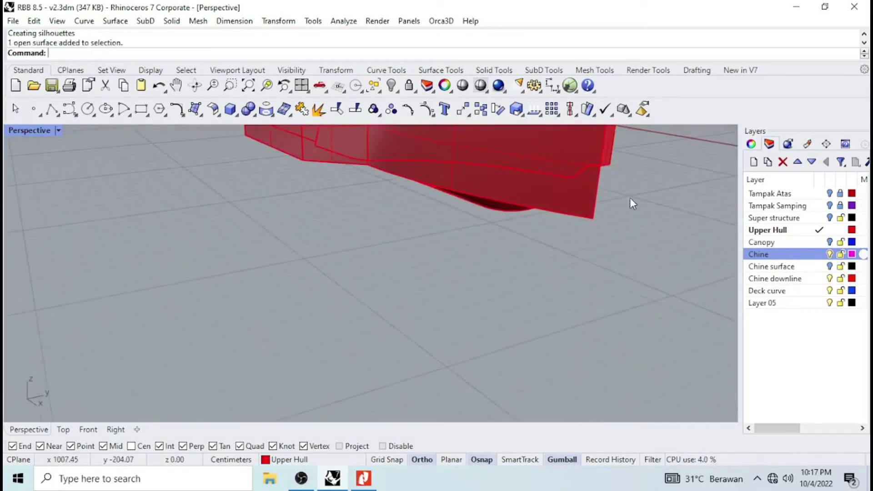
left_click(601, 142)
key("Return")
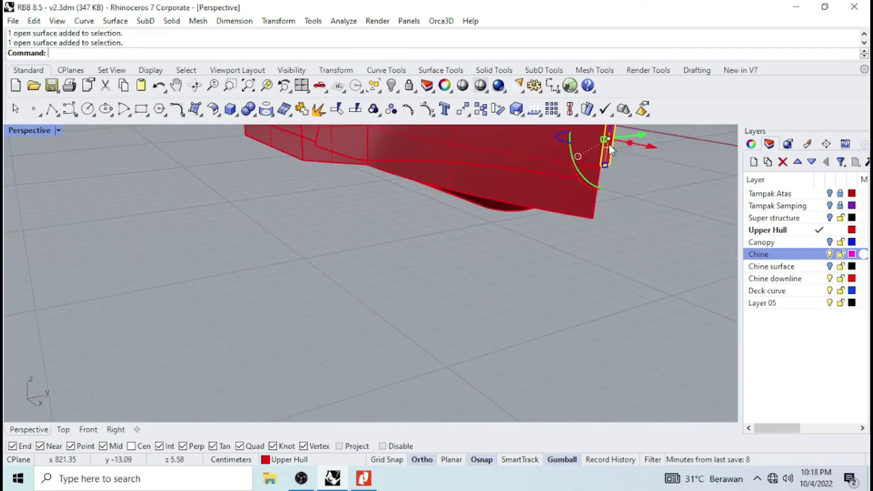
left_click(282, 113)
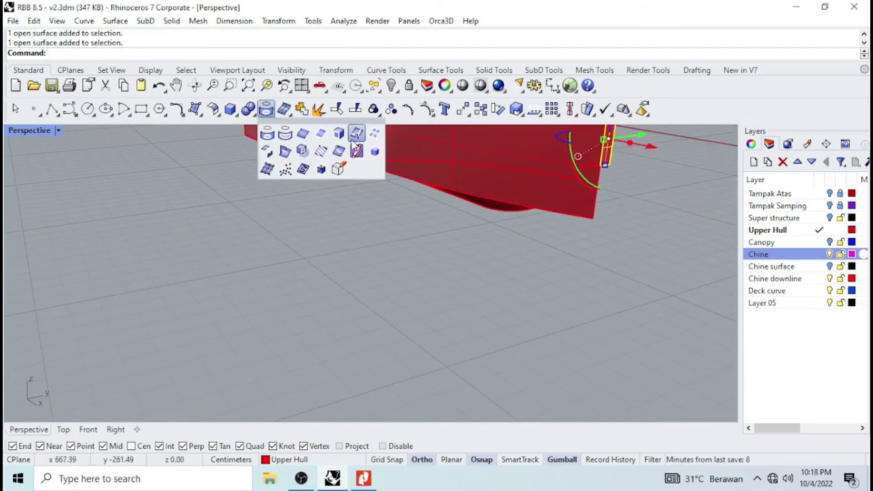
left_click(372, 150)
Create silhouette curves from the small surface directly below the narrow upright bow strip.
right_click_drag(595, 193, 563, 302)
left_click(607, 293)
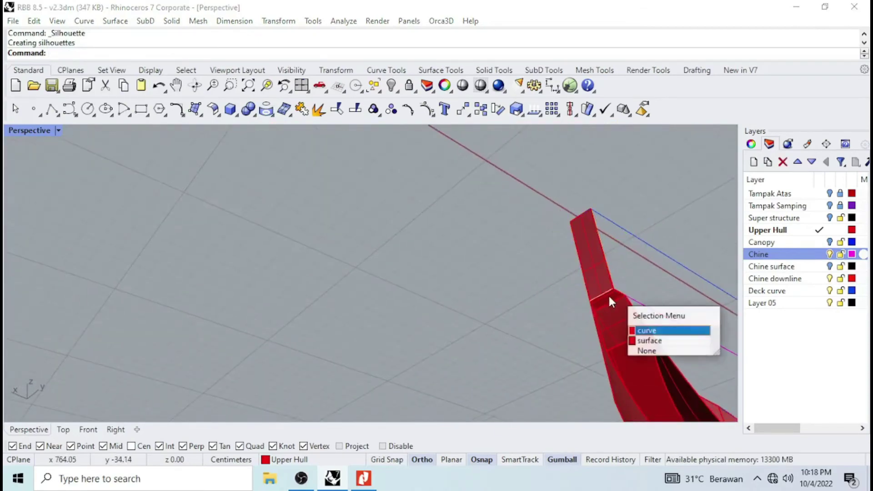
key("Return")
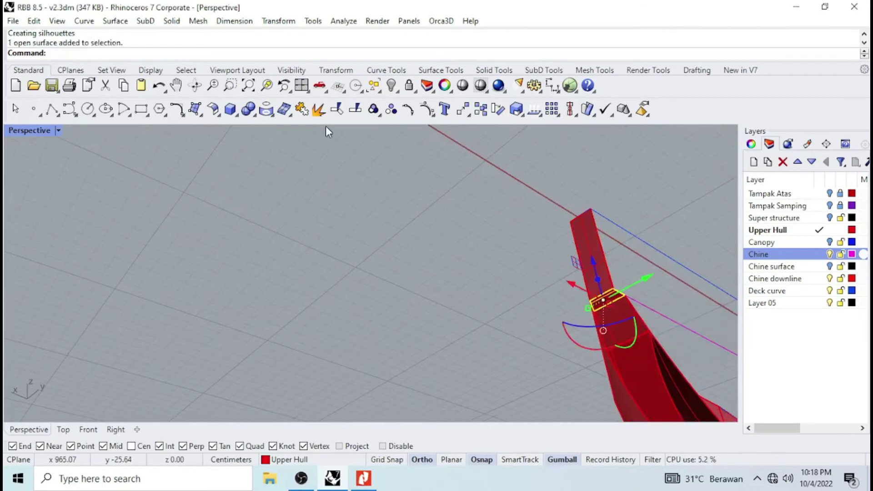
left_click(272, 113)
left_click(374, 155)
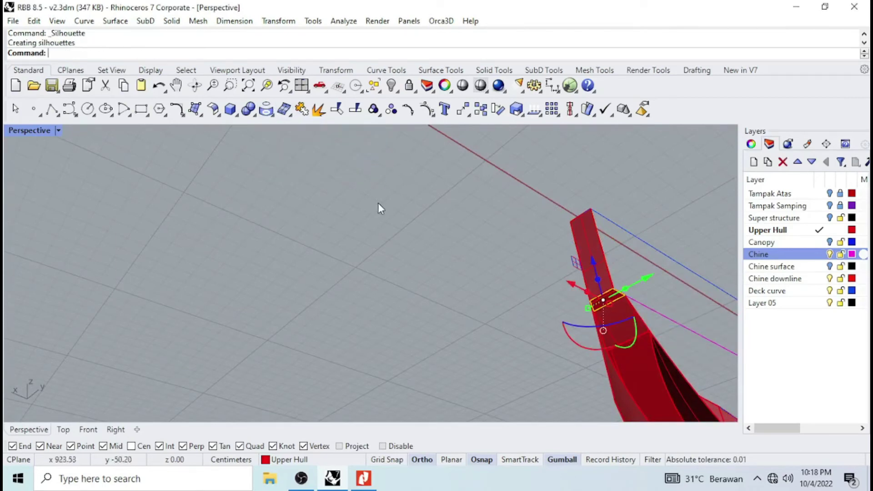
Select everything to check the extracted geometry, clear the selection and save the model.
scroll(377, 227, "down", 5)
key("ctrl+a")
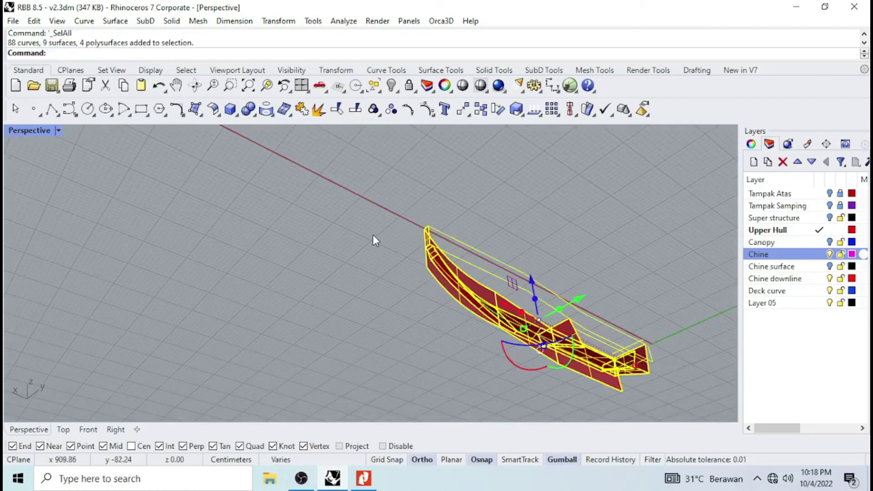
key("Escape")
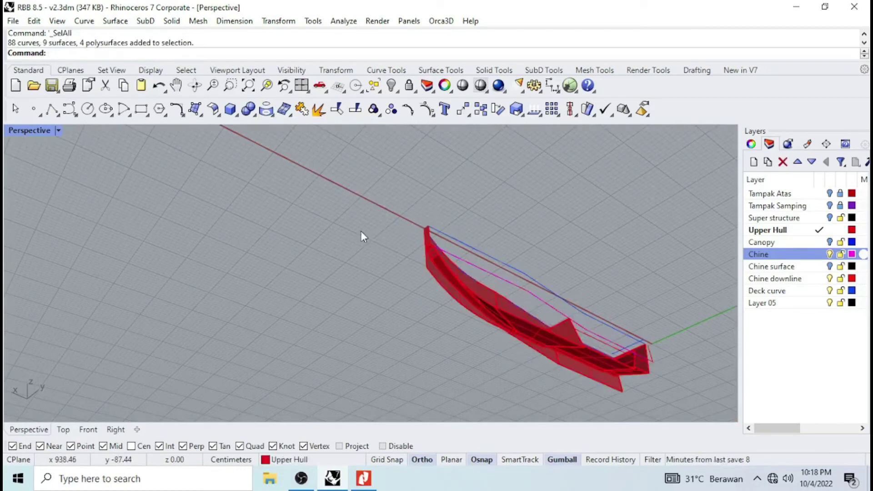
key("ctrl+s")
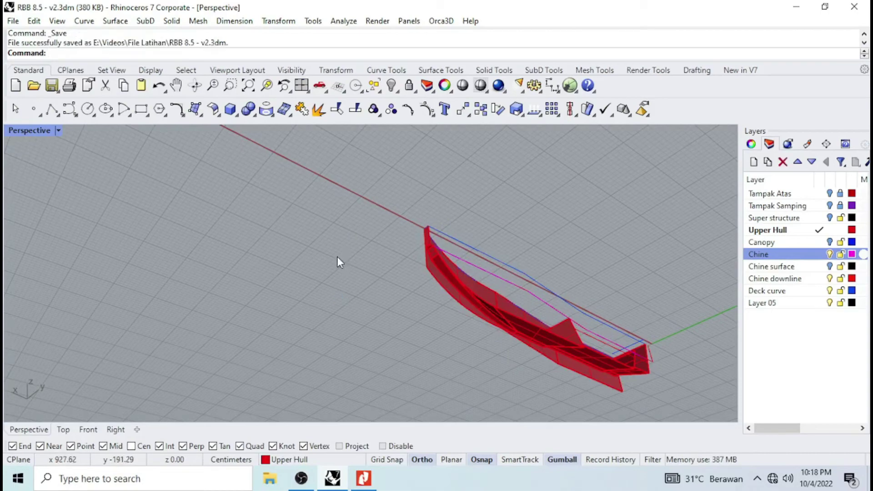
Examine on the hull side how the aft bottom strip's silhouette curves meet the slanted curve of the transverse step.
right_click_drag(339, 264, 394, 271)
scroll(394, 271, "down", 8)
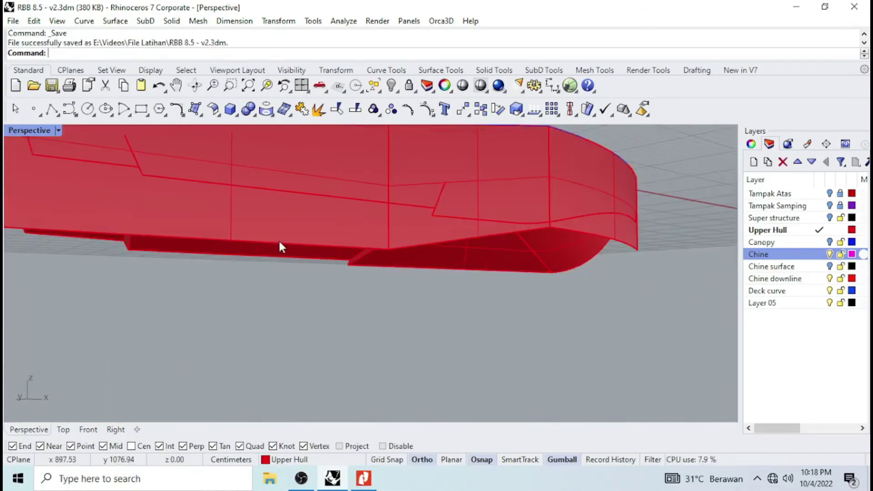
scroll(189, 204, "up", 5)
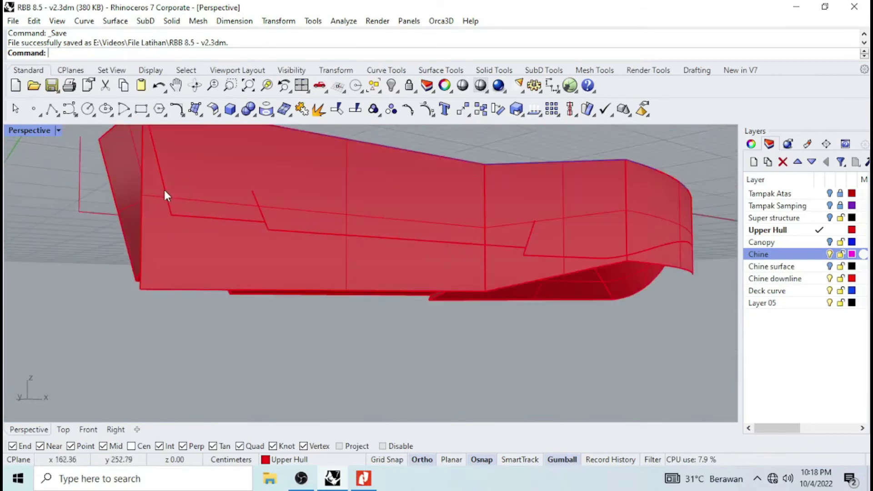
left_click(176, 203)
left_click(199, 222)
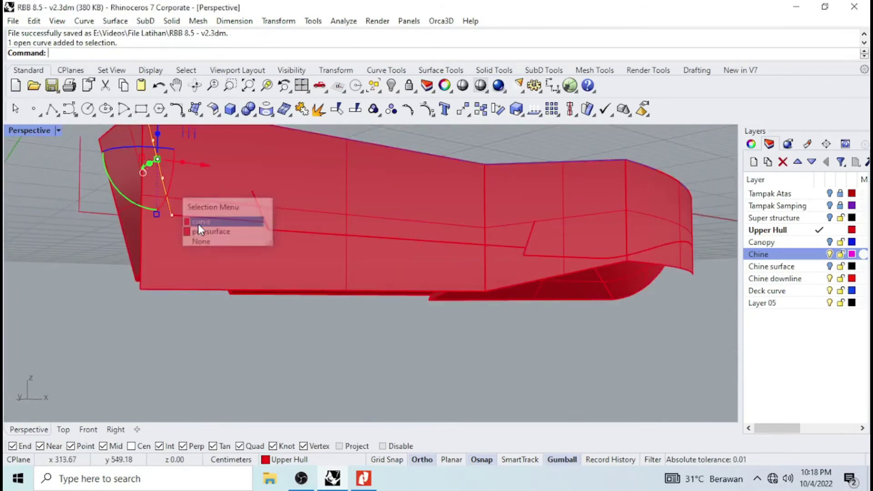
left_click(202, 219)
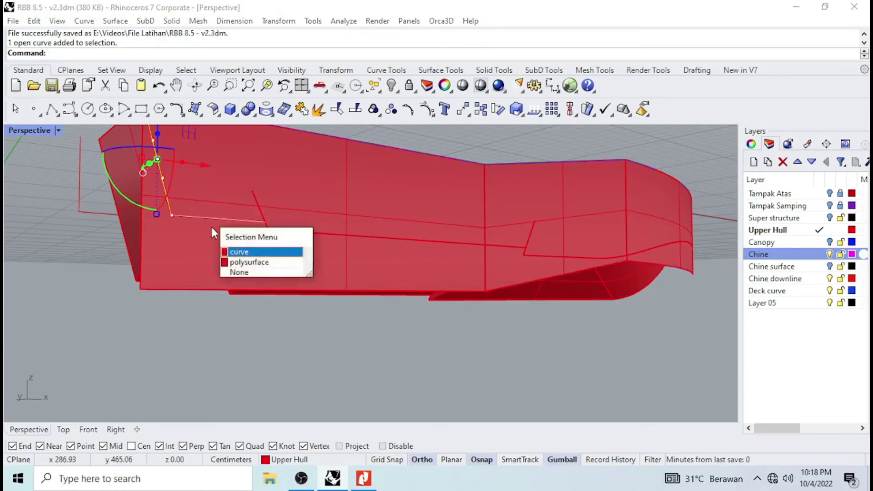
left_click(241, 249)
scroll(261, 234, "up", 3)
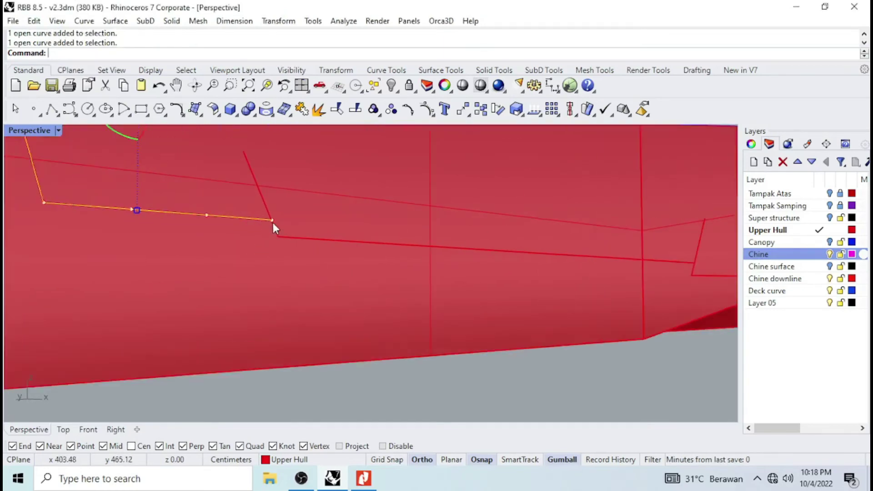
left_click(274, 239)
key("Escape")
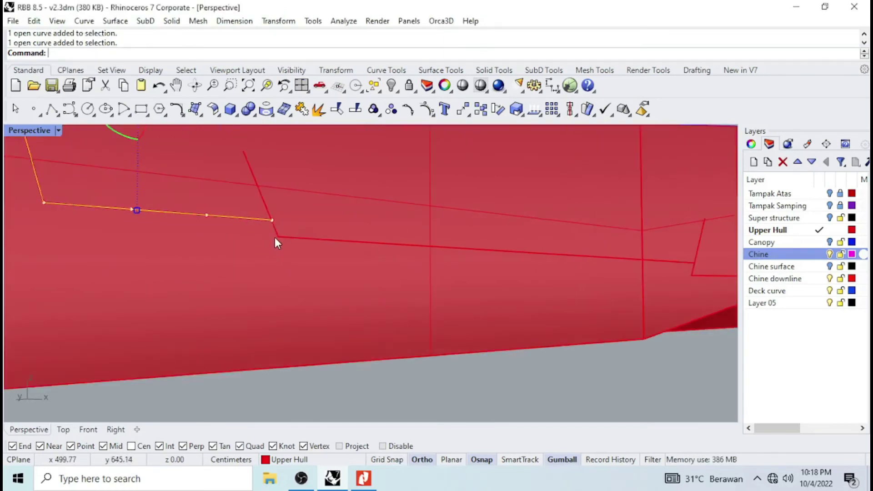
key("Escape")
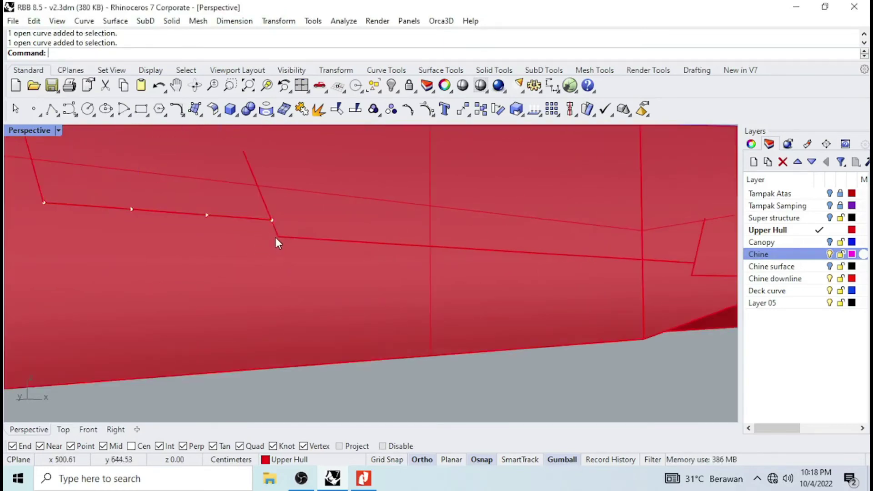
Split the slanted silhouette curve of the transverse step, using the adjoining aft strip's lower curve as the cutting object.
left_click(337, 109)
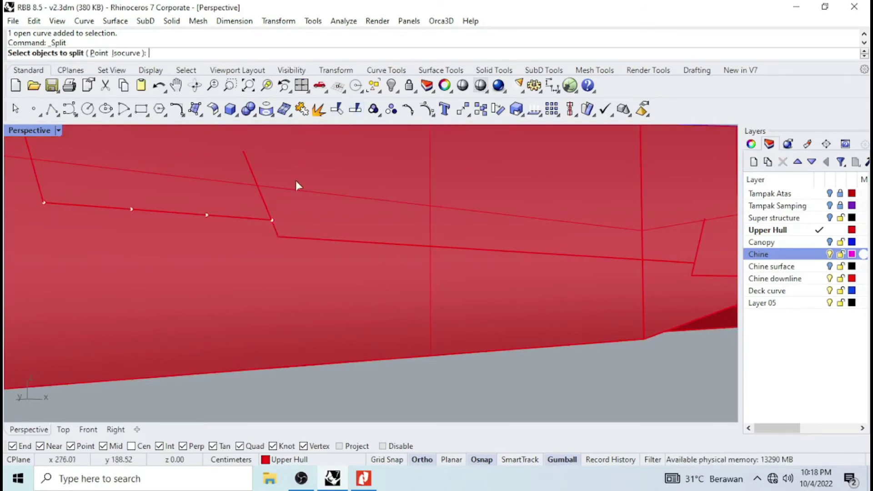
left_click(265, 201)
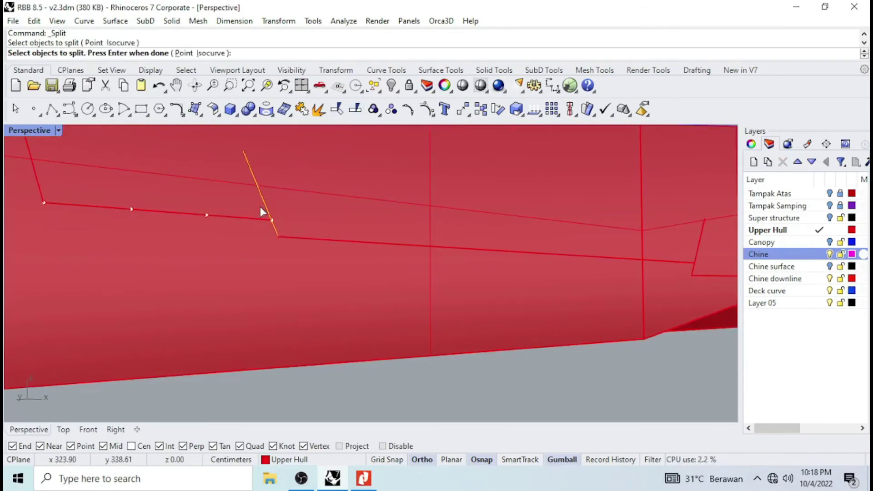
key("Return")
left_click(257, 217)
key("Return")
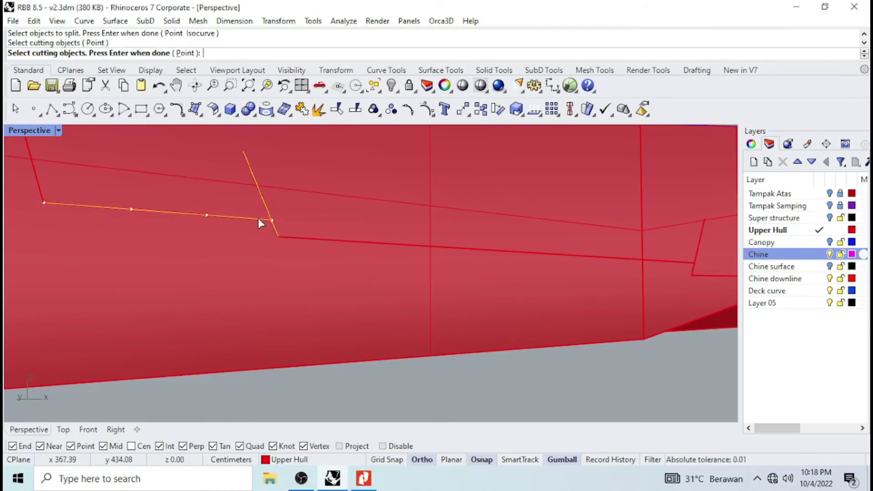
key("Return")
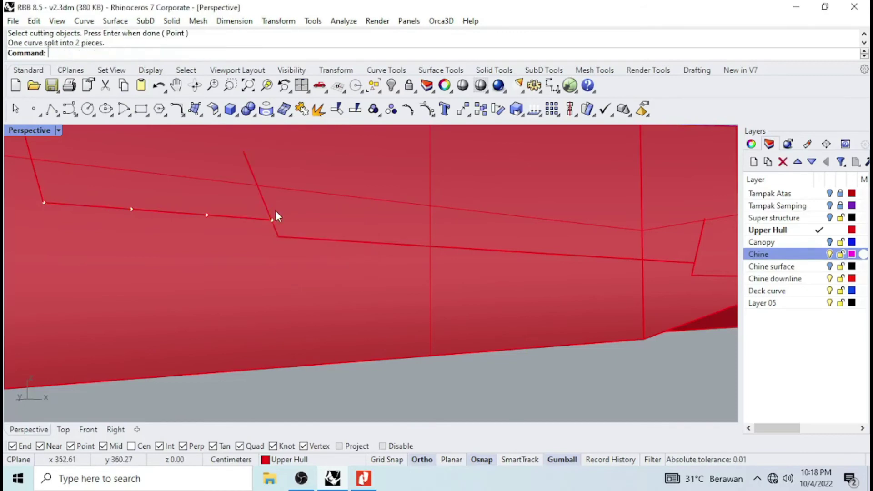
Check the short lower piece of the split step curve and the aft strip curve that meets it.
left_click(275, 227)
left_click(305, 258)
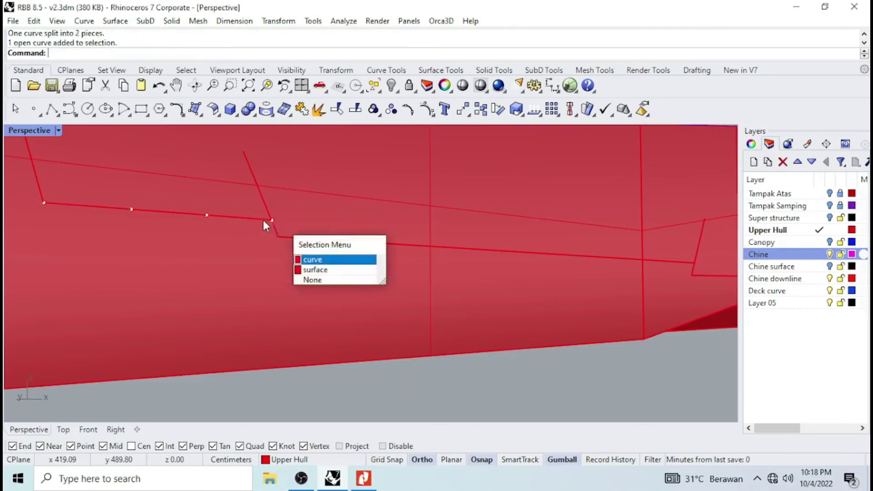
key("Delete")
left_click(250, 217)
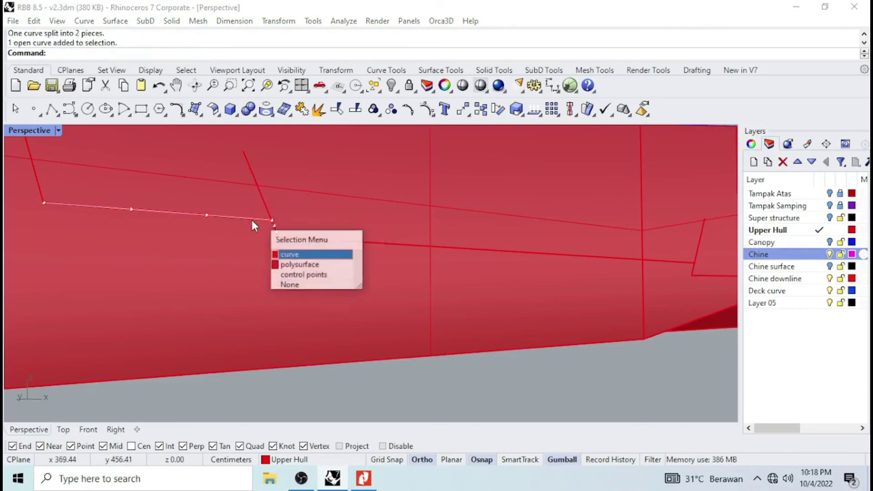
key("Escape")
Check the slanted silhouette curve at the forward transverse step, where the middle strip's curve meets it.
scroll(354, 252, "down", 10)
scroll(424, 241, "up", 5)
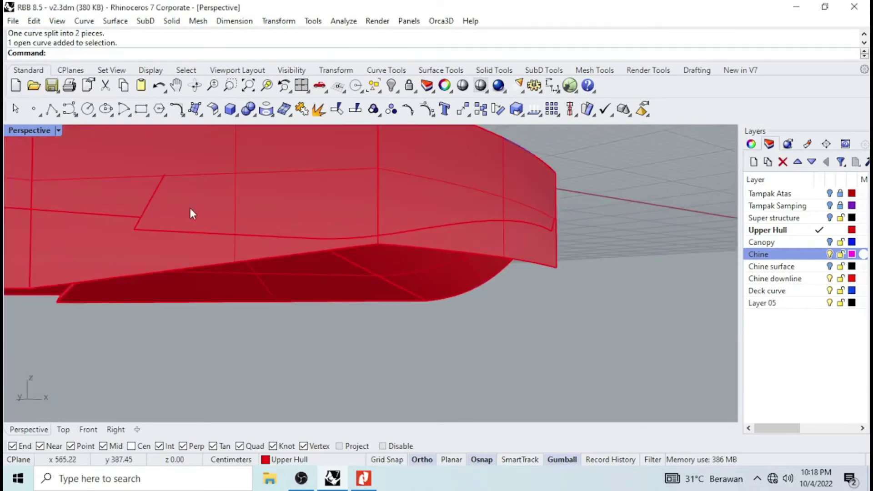
scroll(150, 212, "up", 8)
scroll(155, 211, "down", 4)
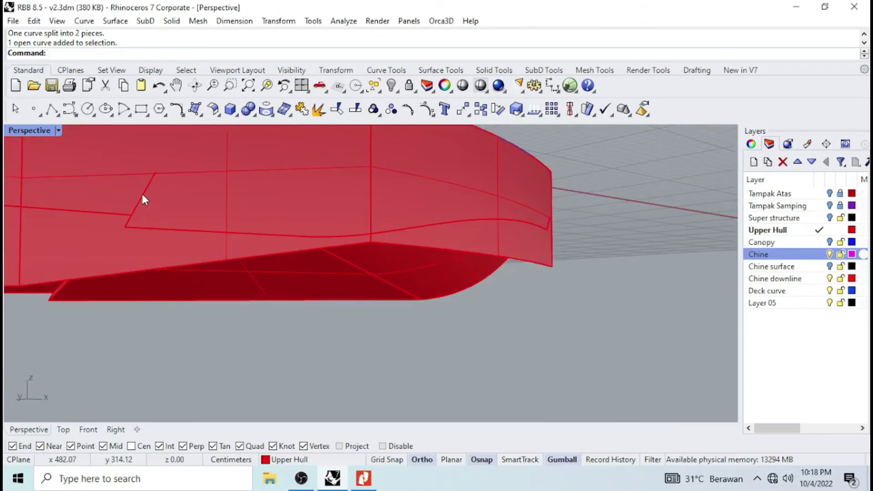
left_click(141, 196)
key("Escape")
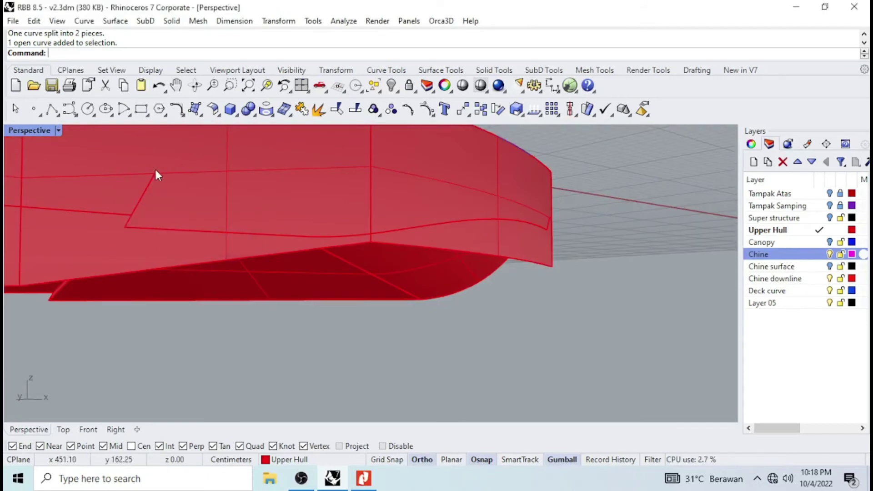
Split the slanted silhouette curve at the forward transverse step, using the middle strip's lower curve as the cutting object.
left_click(350, 112)
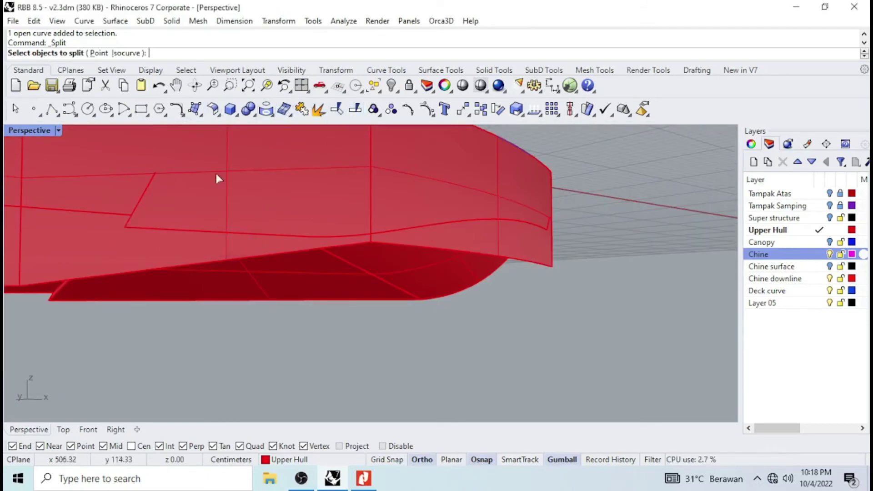
left_click(146, 190)
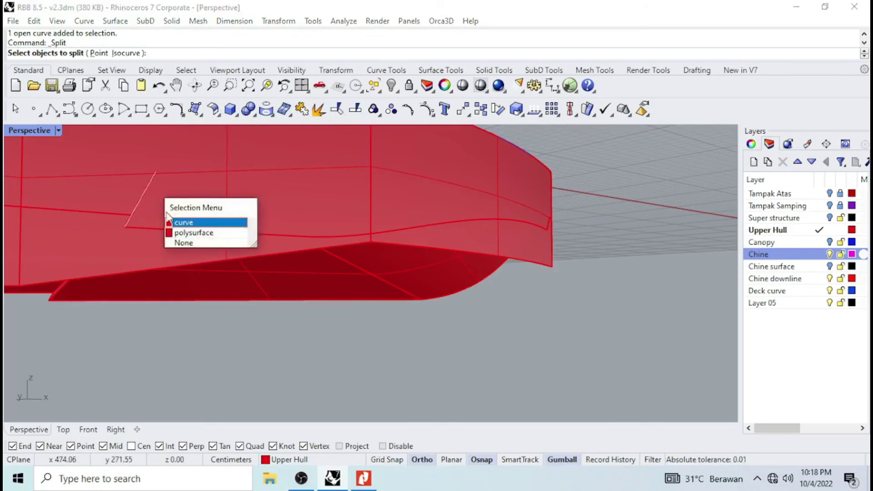
left_click(186, 223)
key("Return")
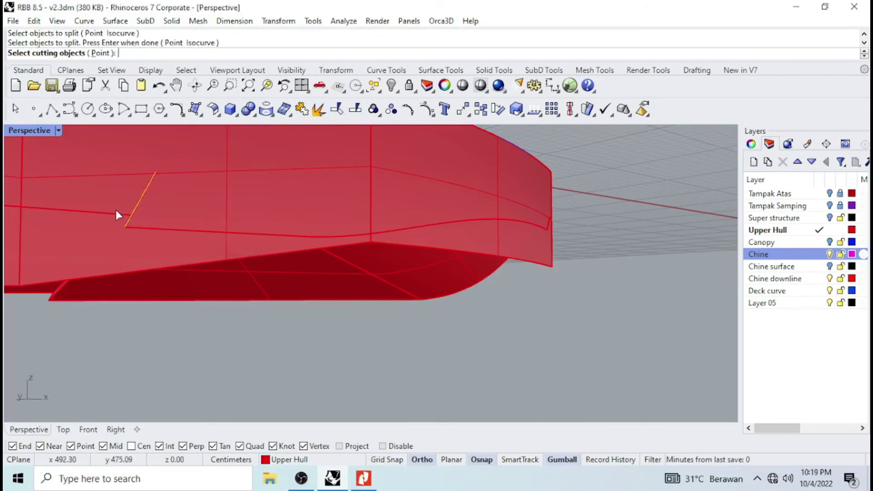
left_click(125, 219)
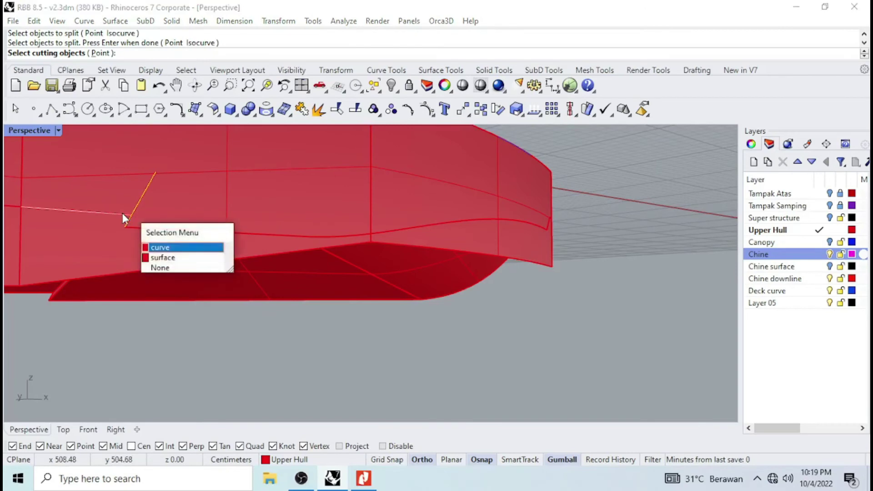
left_click(158, 249)
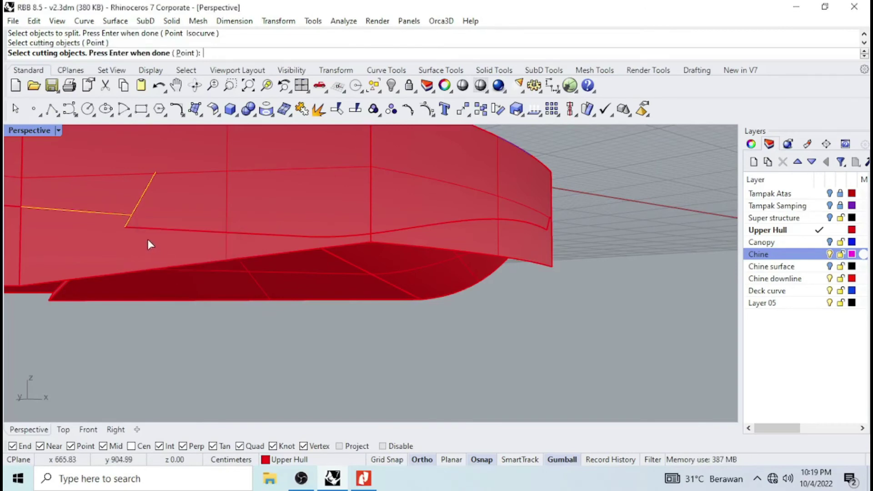
key("Return")
left_click(132, 223)
key("Escape")
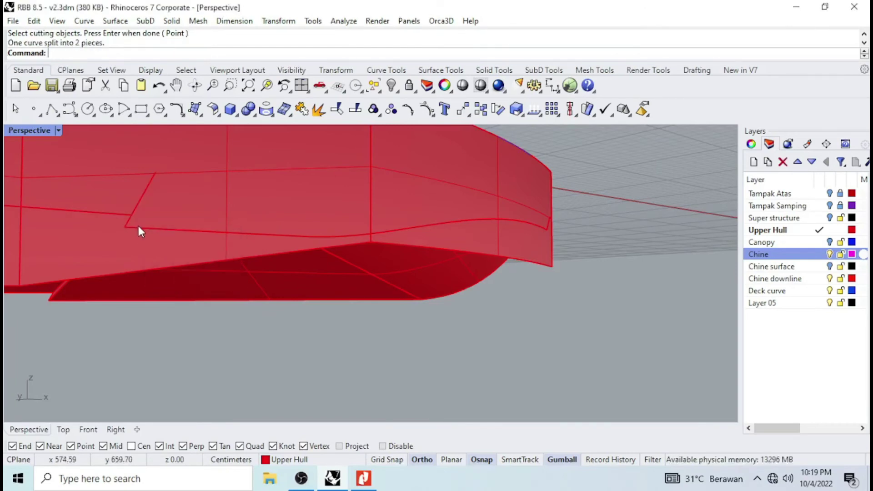
left_click(139, 224)
key("Escape")
Join the three lower silhouette curves of the forward strip, from the bow end back to the forward transverse step, into one curve.
left_click(540, 227)
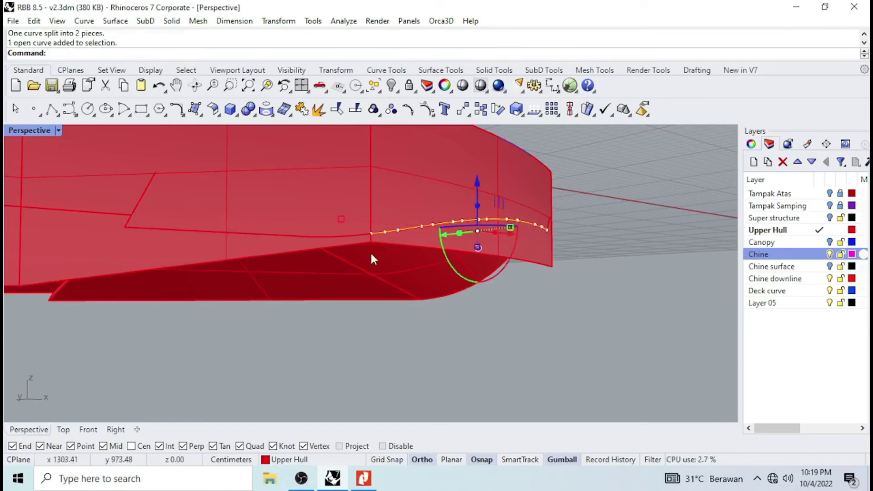
left_click(359, 235)
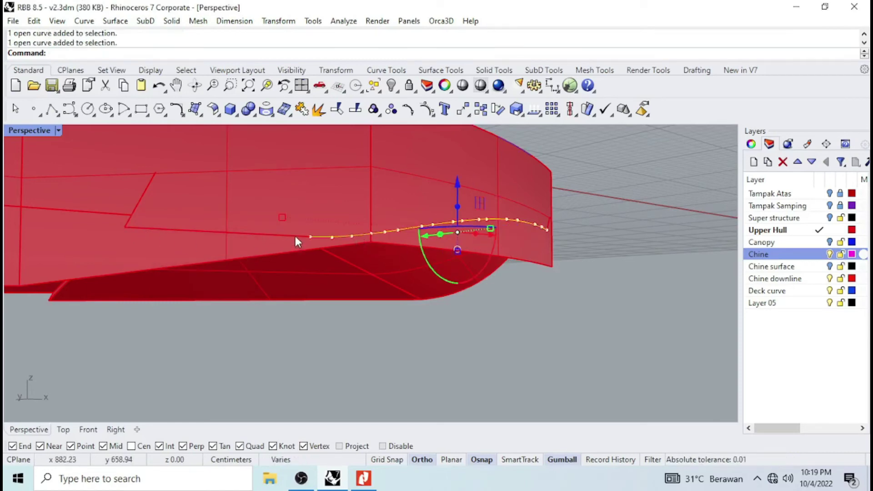
left_click(296, 235)
left_click(302, 109)
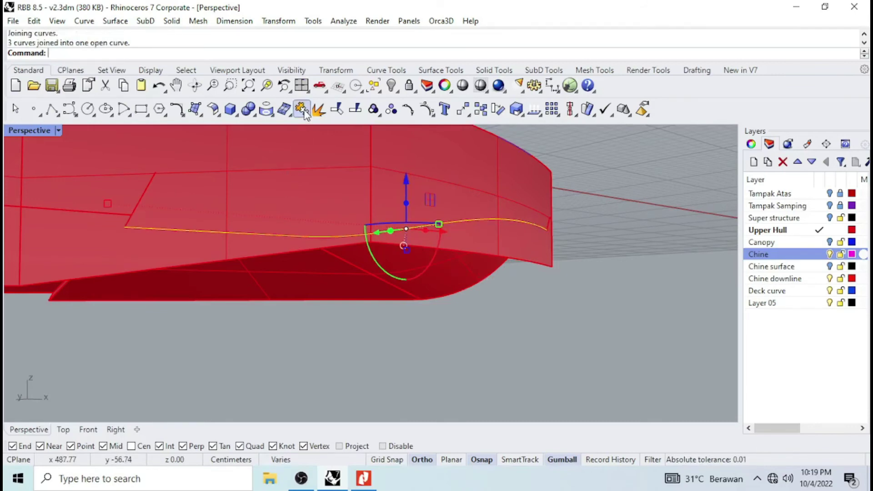
key("Escape")
Join the forward strip's lower curve with the short slanted curve and the short horizontal curve at its bow end.
left_click(302, 236)
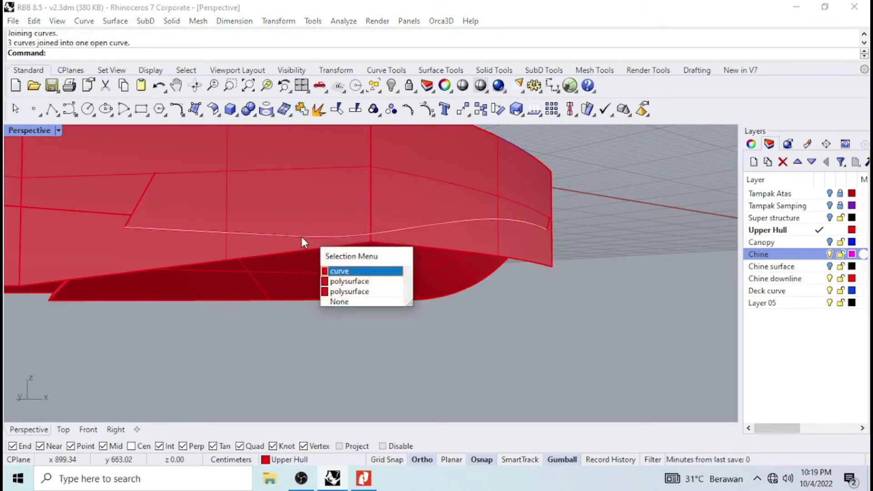
left_click(364, 271)
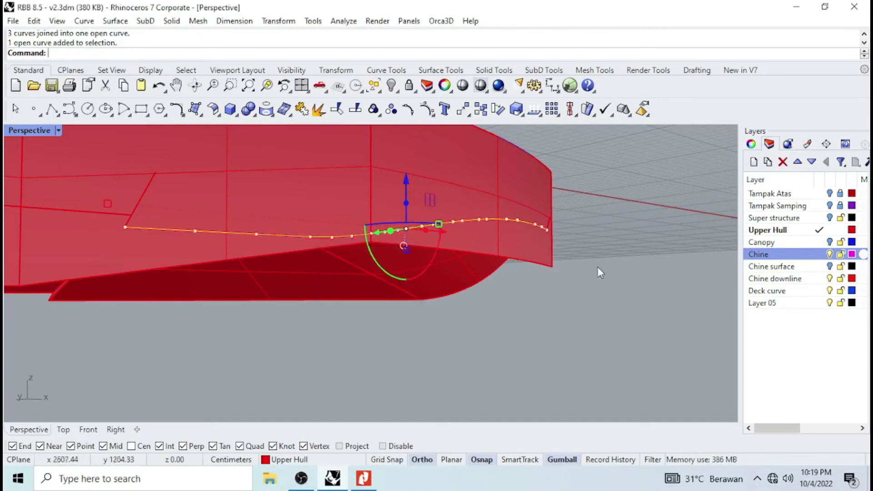
right_click_drag(599, 271, 537, 272)
right_click_drag(443, 273, 564, 234)
scroll(610, 236, "up", 4)
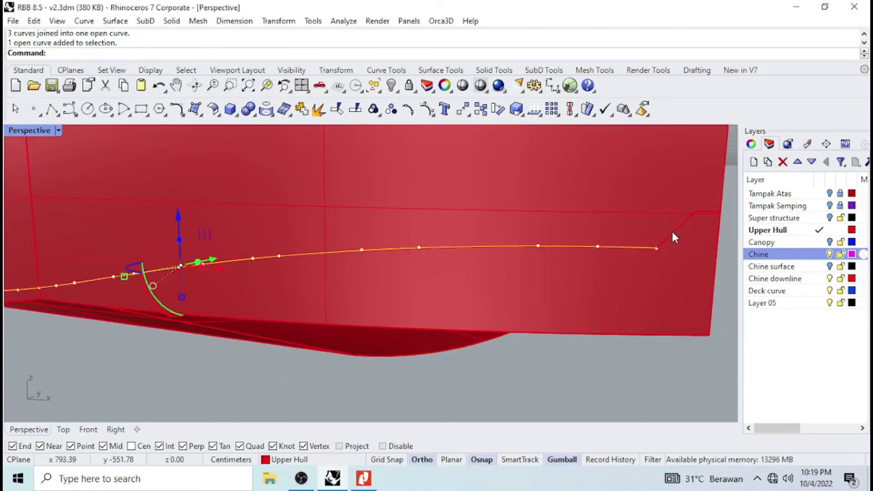
left_click(673, 232)
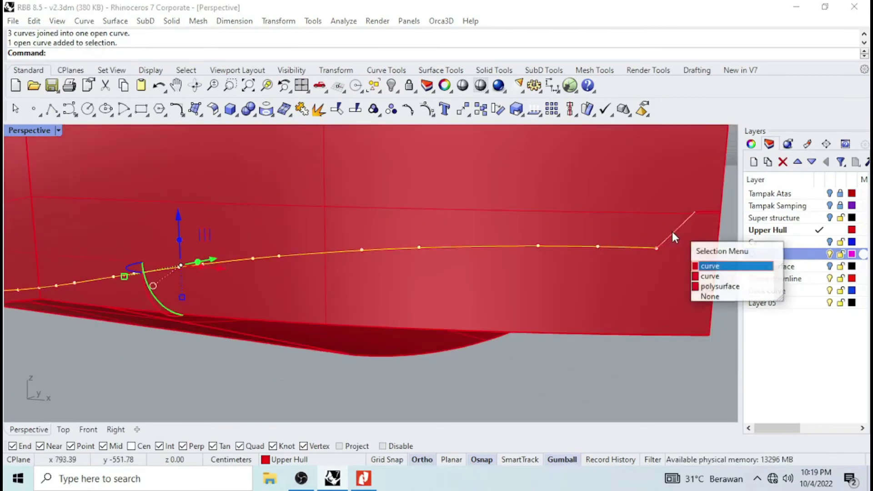
left_click(713, 277)
left_click(707, 213)
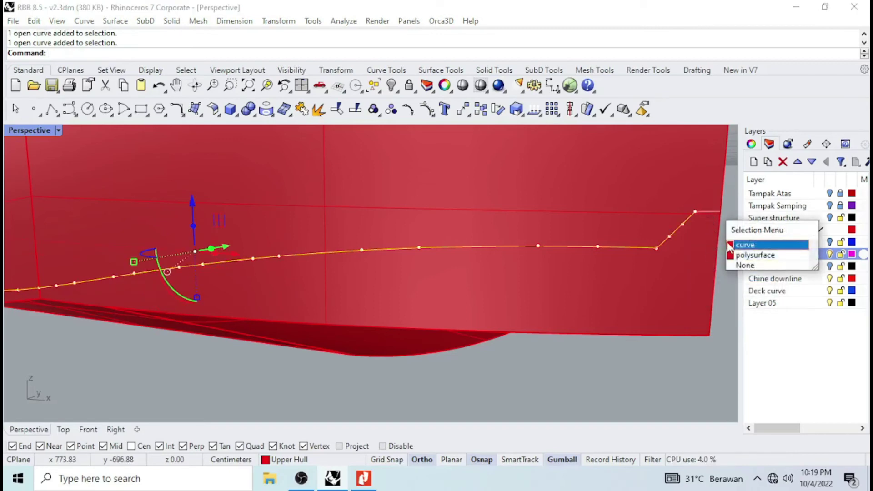
left_click(731, 246)
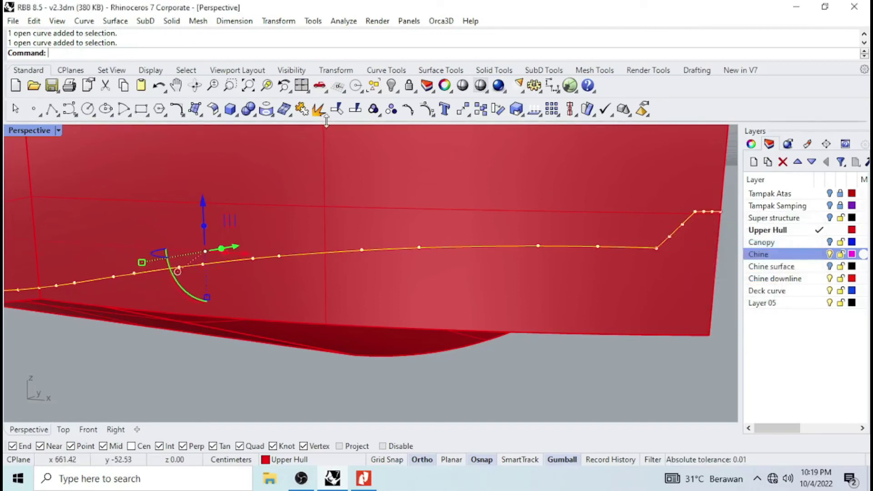
left_click(301, 109)
Join the forward curve with the short lower piece of the forward step curve and the two middle strip curves behind it.
scroll(598, 265, "down", 3)
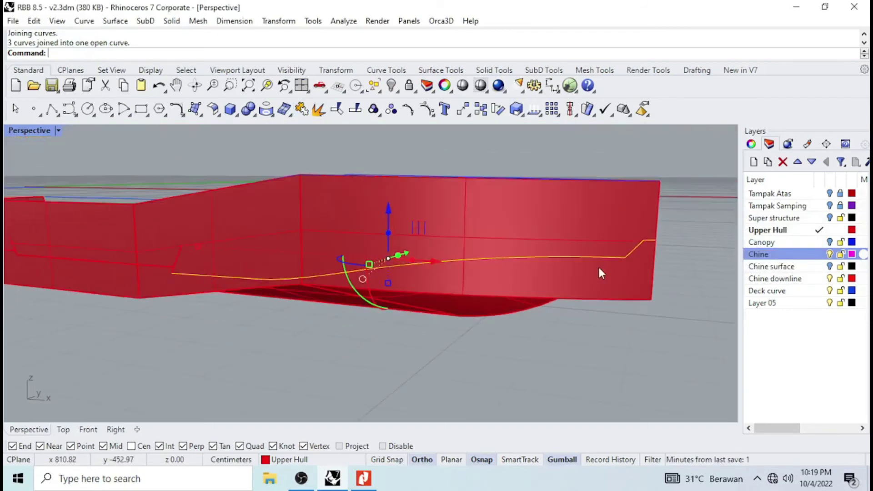
scroll(152, 280, "up", 4)
scroll(172, 274, "up", 3)
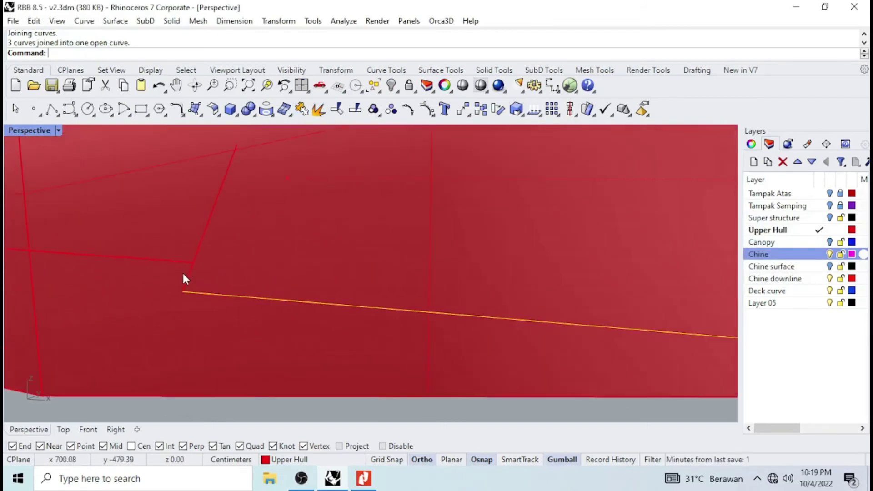
left_click(187, 272, "shift")
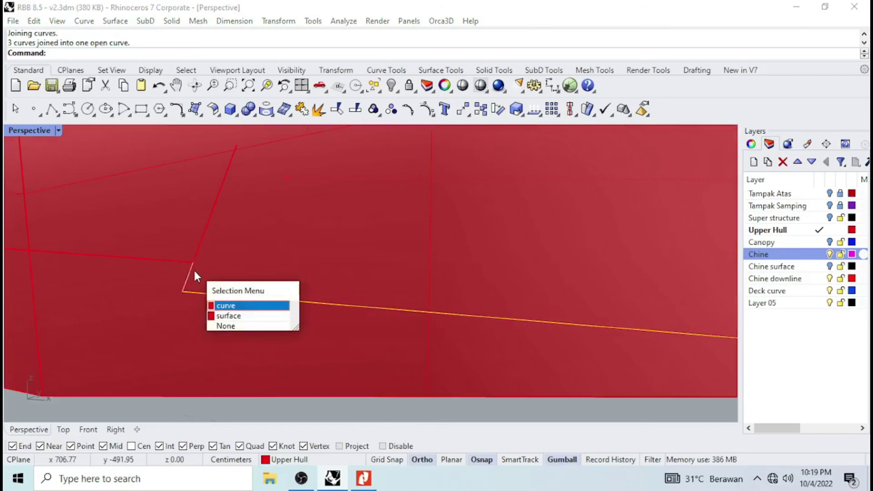
left_click(223, 311)
left_click(172, 260, "shift")
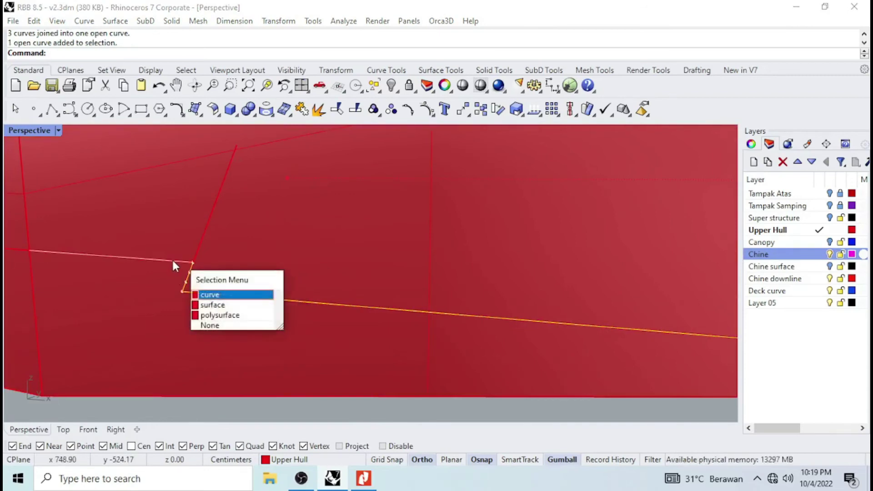
left_click(209, 294)
scroll(321, 282, "down", 3)
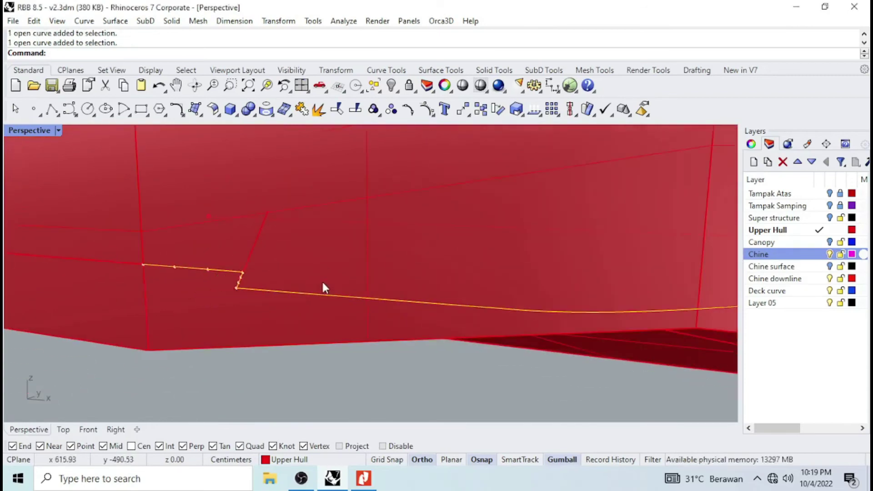
left_click(125, 263, "shift")
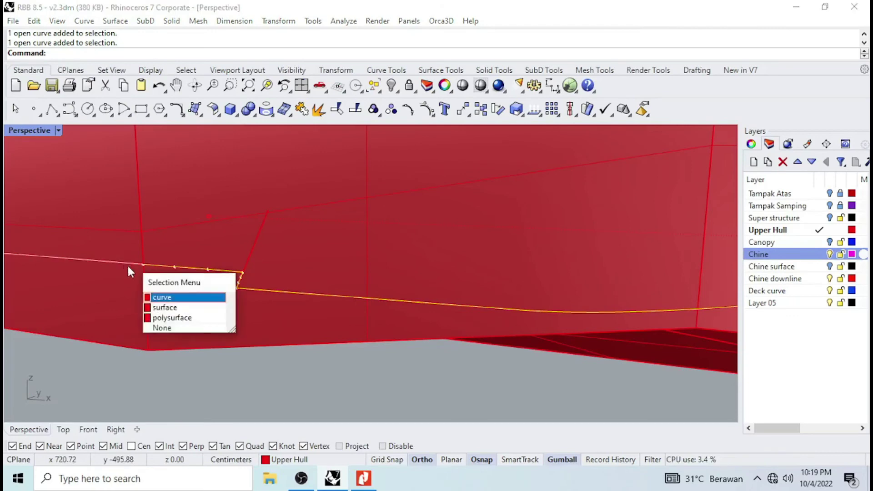
left_click(161, 297)
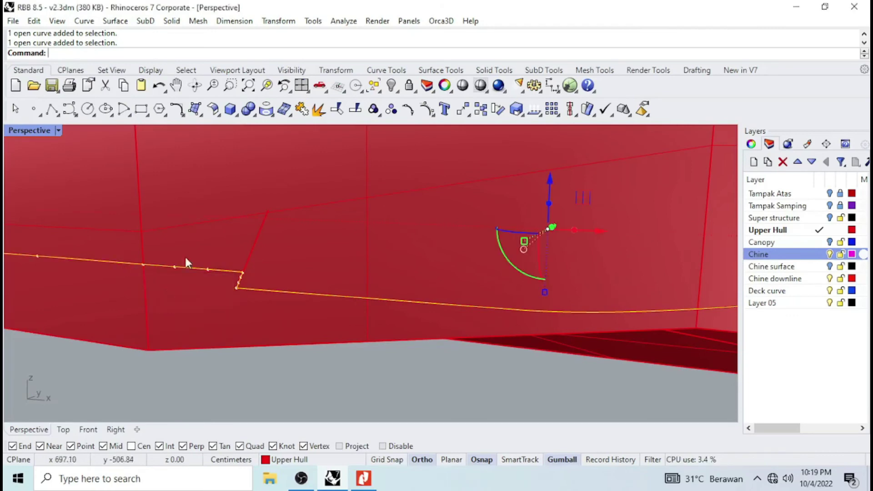
left_click(299, 110)
Join the outline with the aft step's short lower piece, the aft strip's lower curve and the slanted curve at the stern.
scroll(409, 216, "down", 3)
scroll(244, 232, "up", 6)
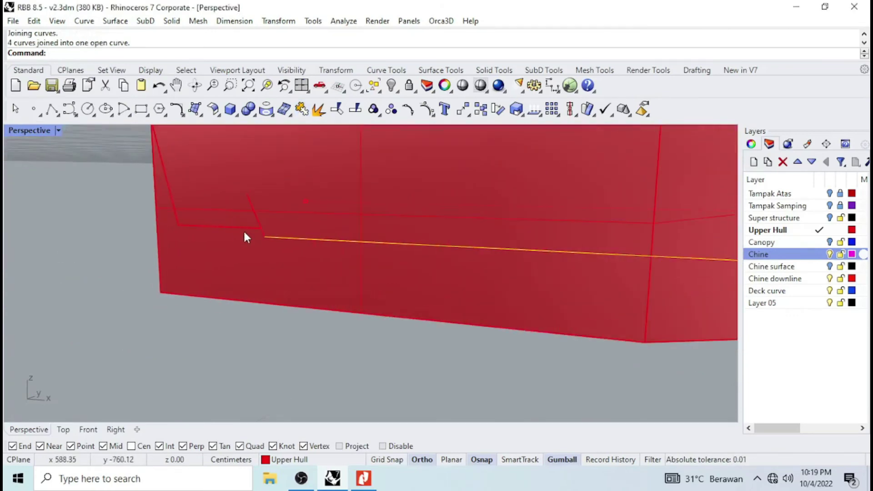
left_click(270, 236)
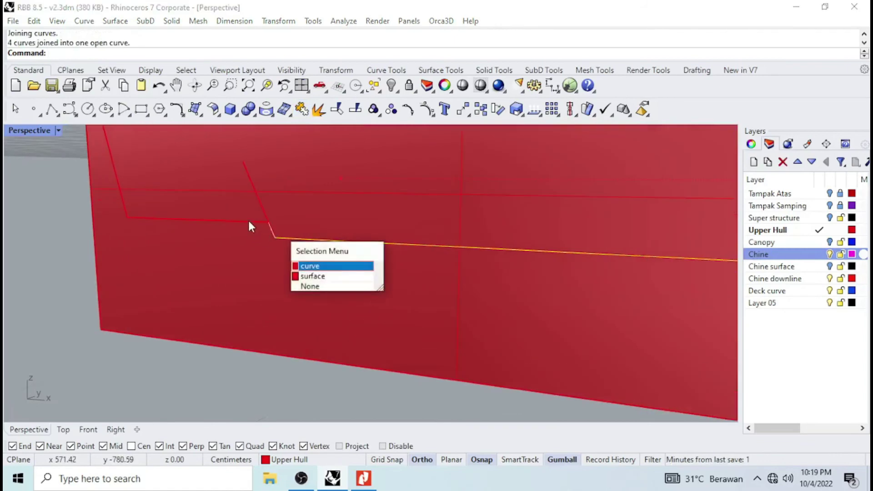
left_click(301, 266)
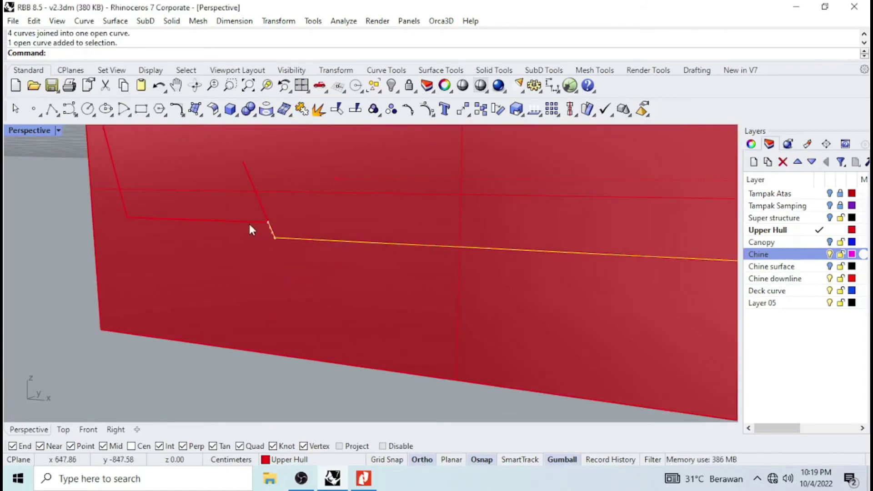
left_click(251, 226)
left_click(279, 255)
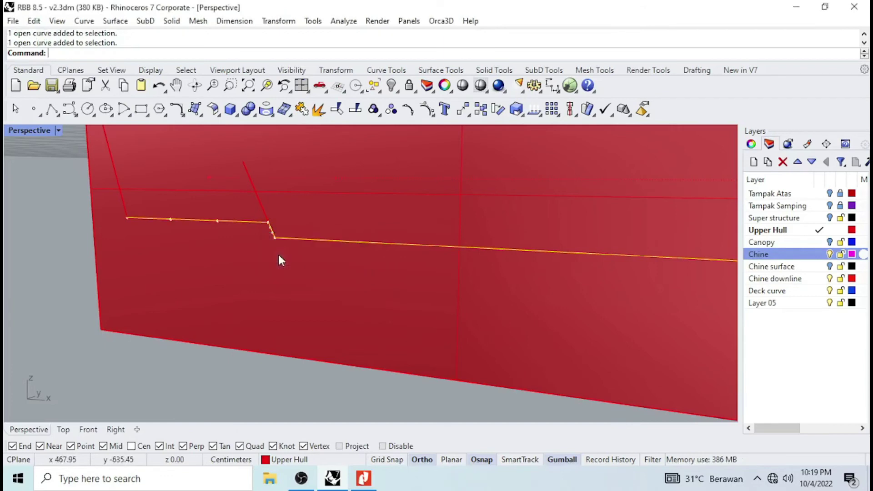
left_click(122, 197)
left_click(154, 231)
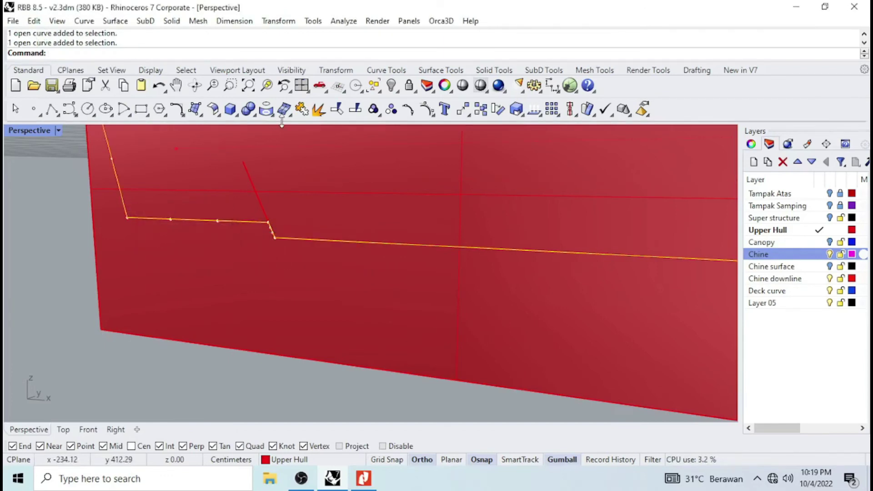
left_click(302, 110)
Join the long side outline with the upright curve at the bow edge of the hull.
scroll(287, 275, "down", 3)
scroll(273, 271, "down", 6)
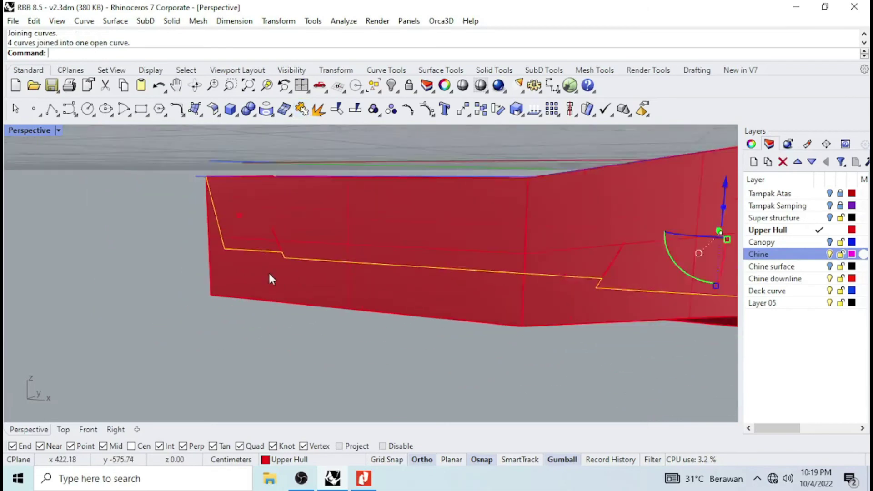
scroll(673, 255, "up", 8)
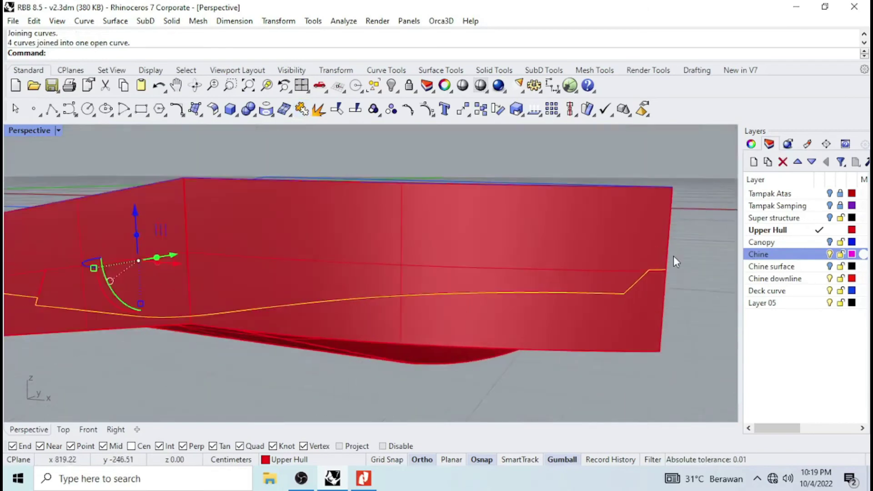
left_click(667, 229)
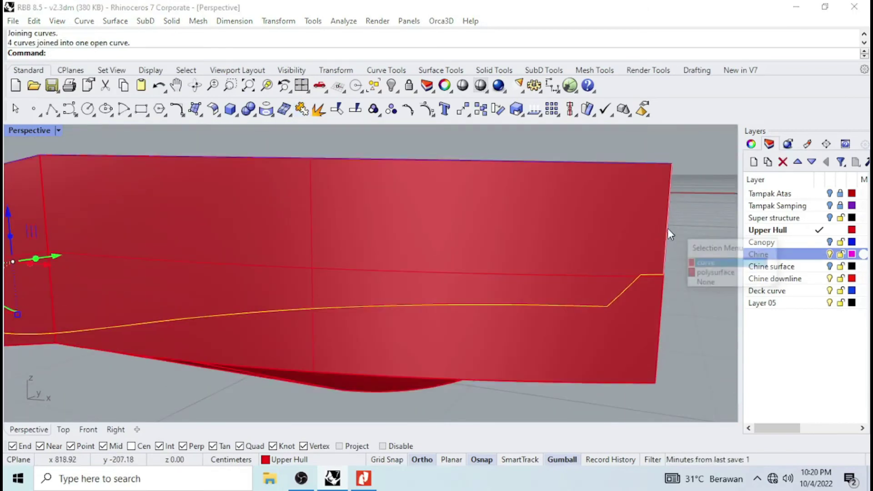
left_click(704, 263)
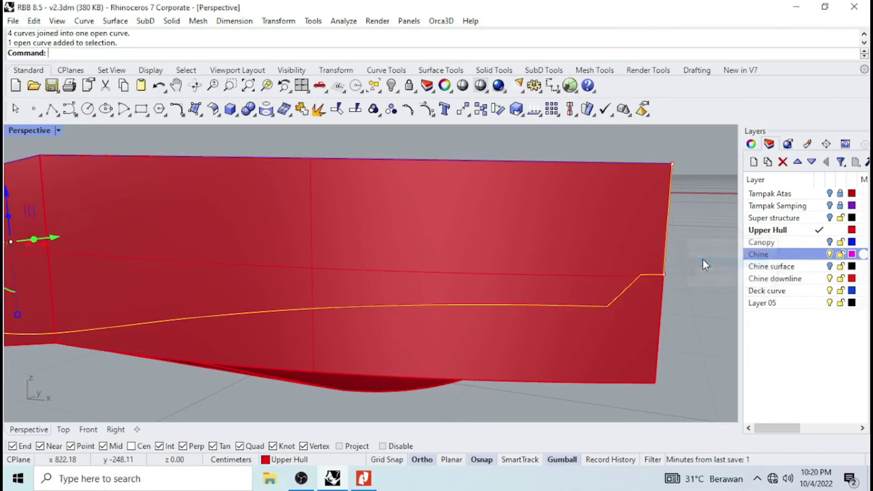
scroll(703, 261, "down", 4)
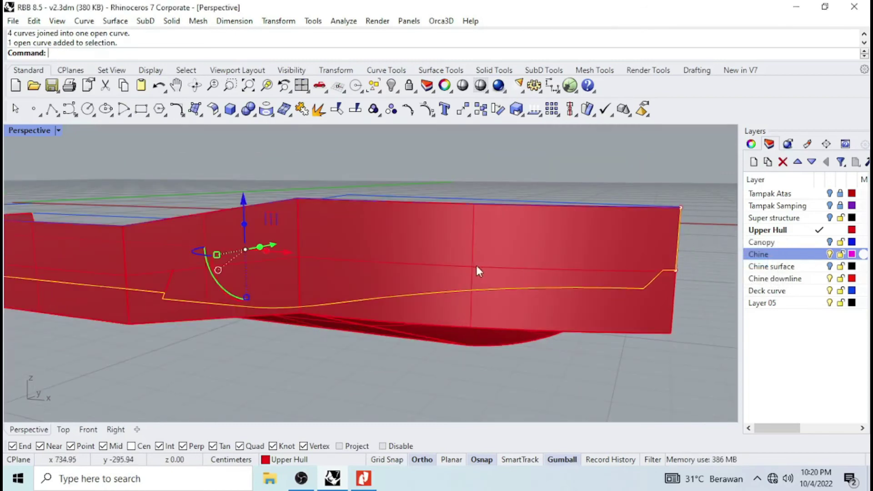
scroll(476, 272, "down", 2)
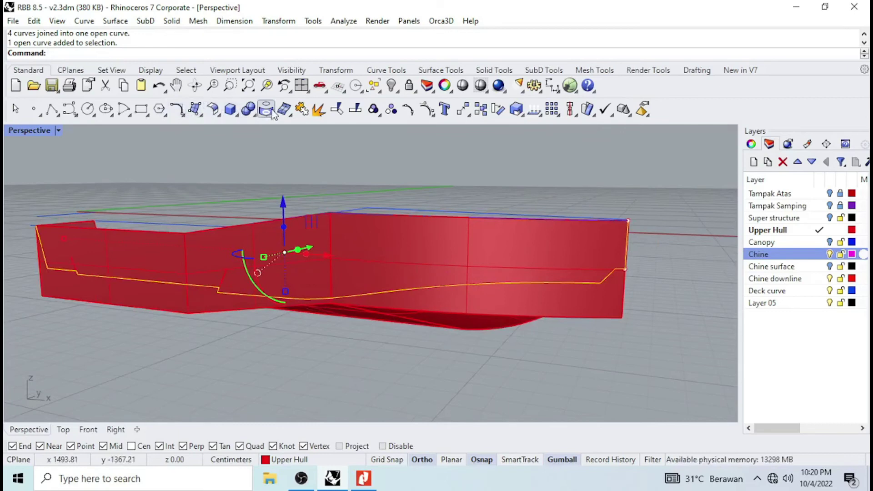
left_click(302, 110)
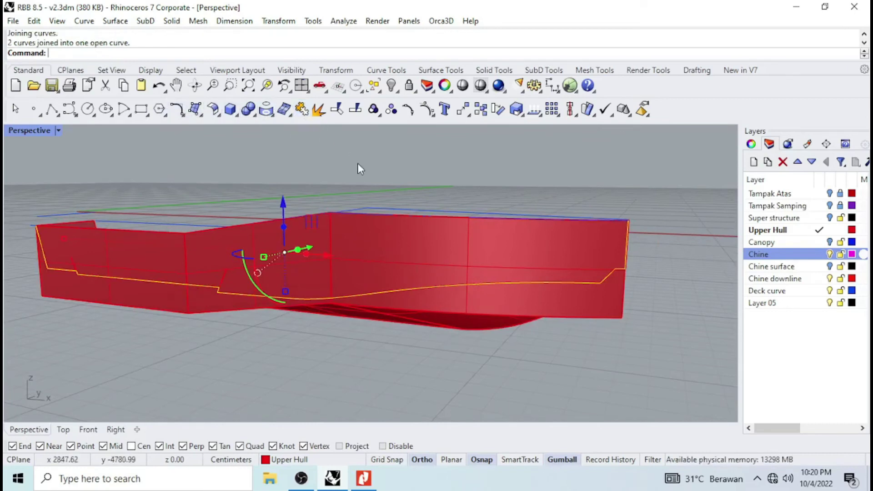
left_click(335, 110)
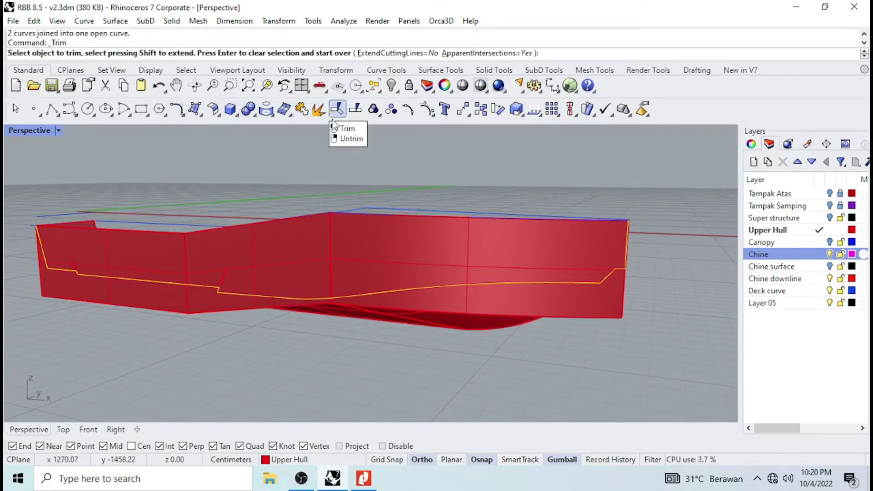
key("Return")
left_click(596, 304)
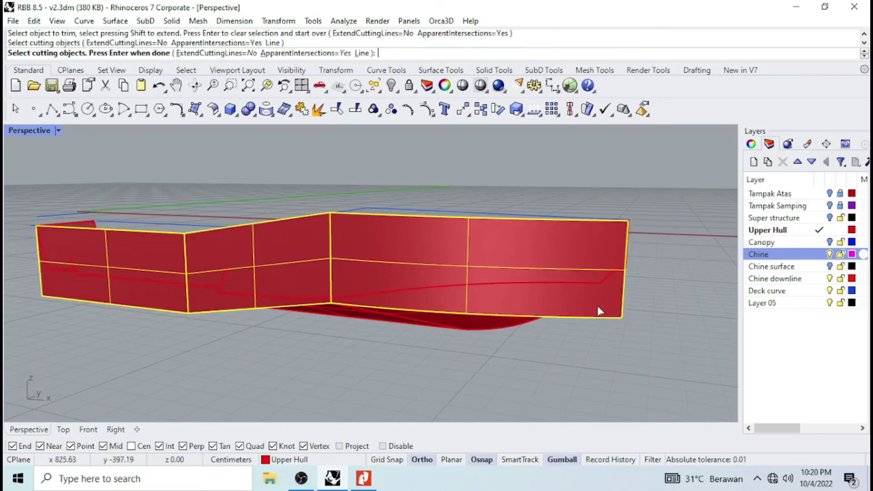
key("Escape")
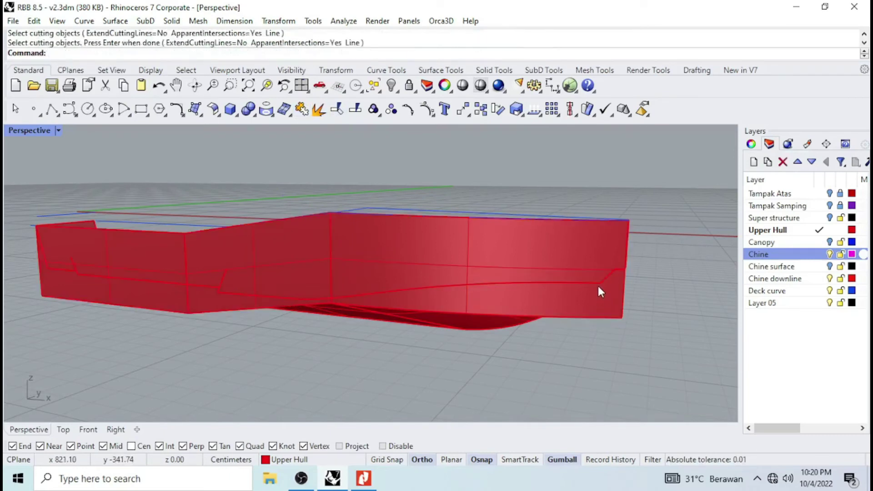
right_click(596, 283)
left_click(597, 282)
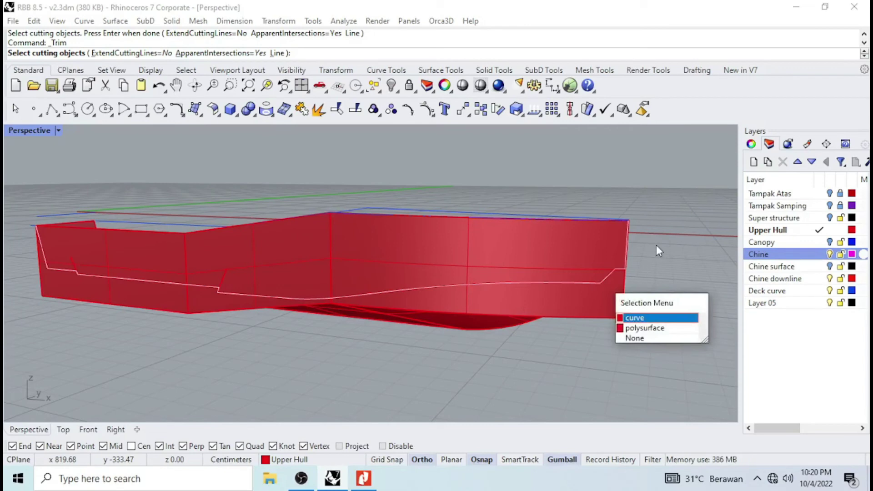
key("Escape")
key("Escape")
Try to trim the joined side outline curve near the bow, using the hull side polysurface as the cutting object.
key("Return")
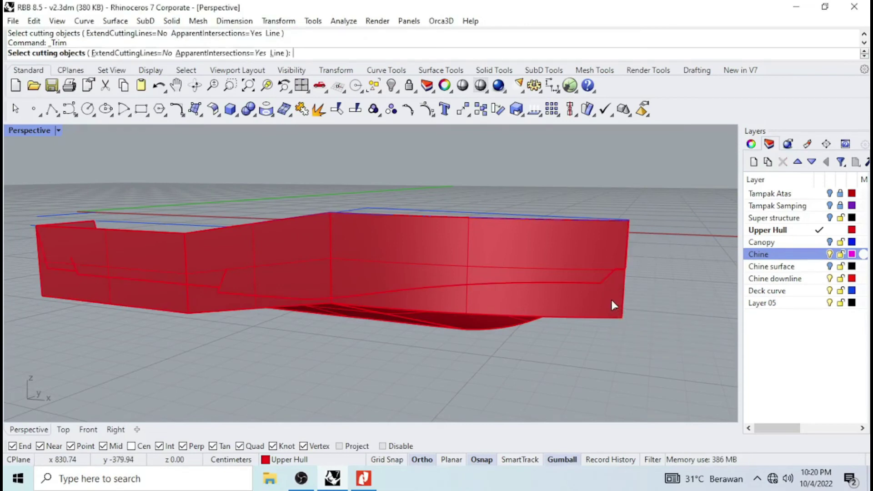
left_click(610, 298)
key("Return")
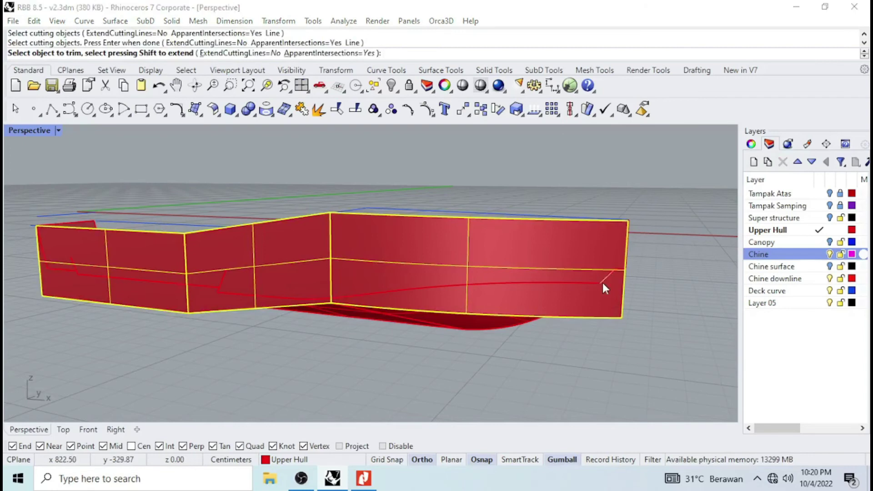
left_click(602, 283)
left_click(637, 327)
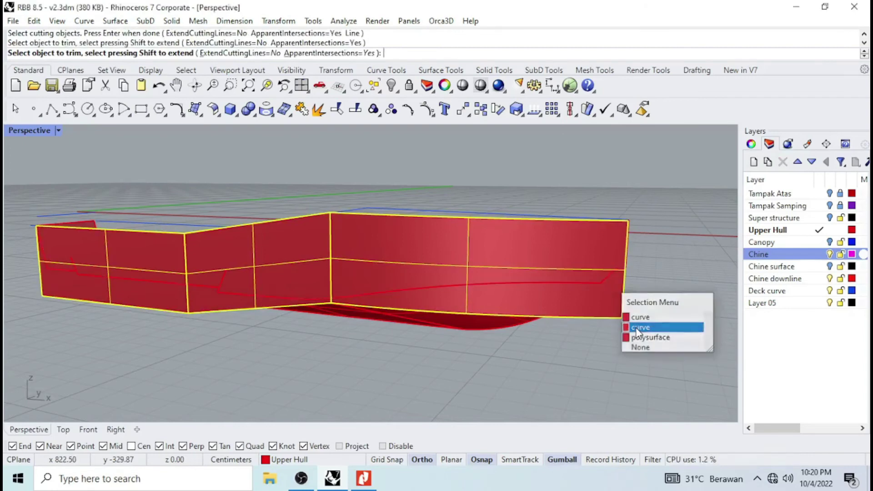
key("Return")
left_click(601, 309)
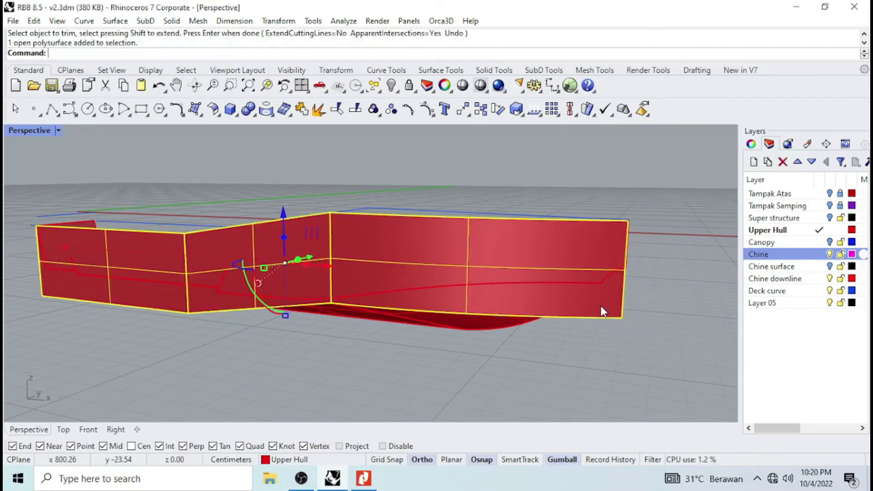
key("Escape")
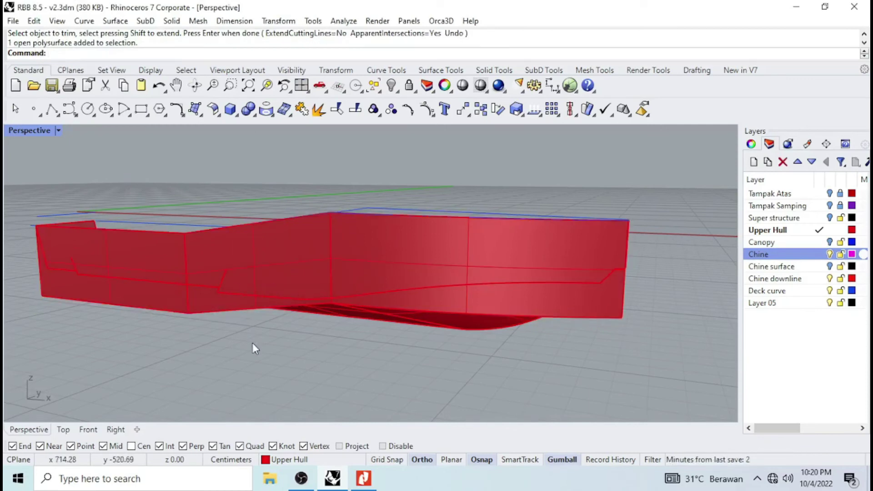
Examine the side outline and the surfaces overlapping it along the middle and aft part of the hull.
left_click(393, 291)
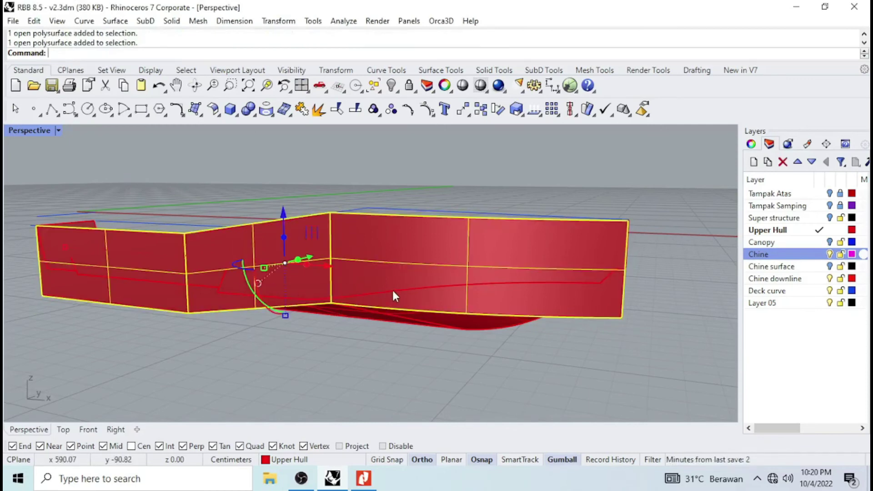
key("Escape")
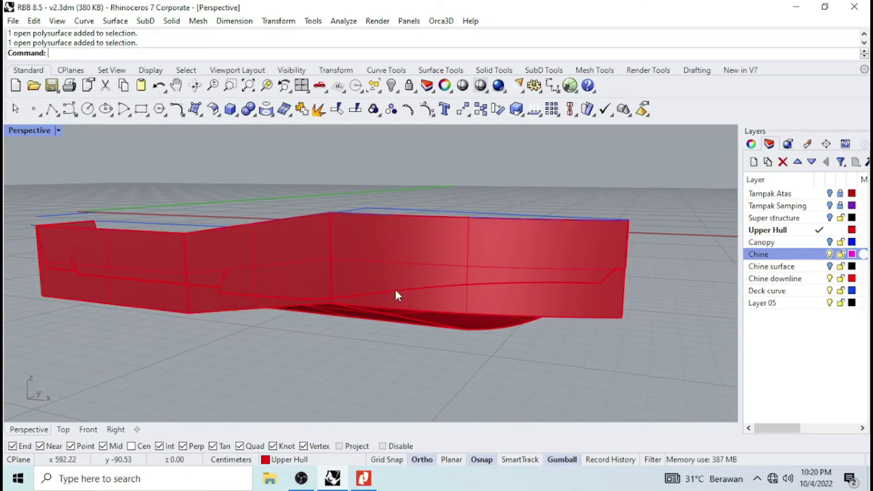
left_click(397, 291)
key("Escape")
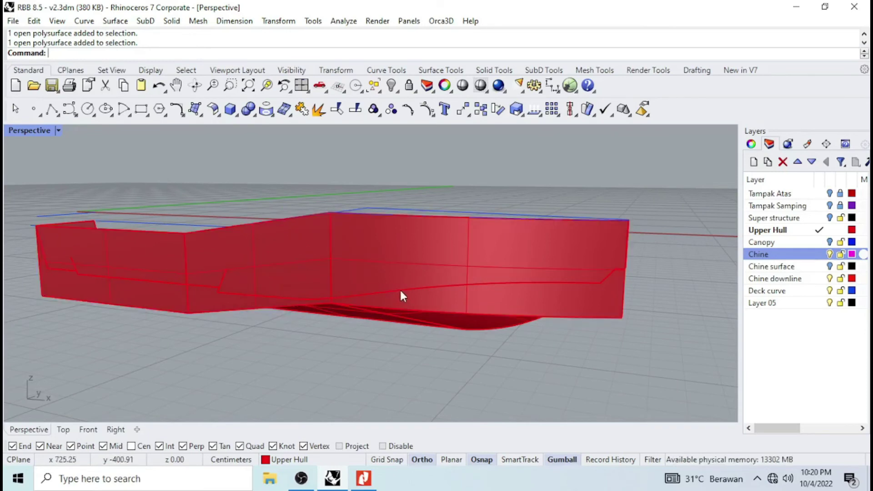
left_click(400, 291)
key("Escape")
left_click(228, 293)
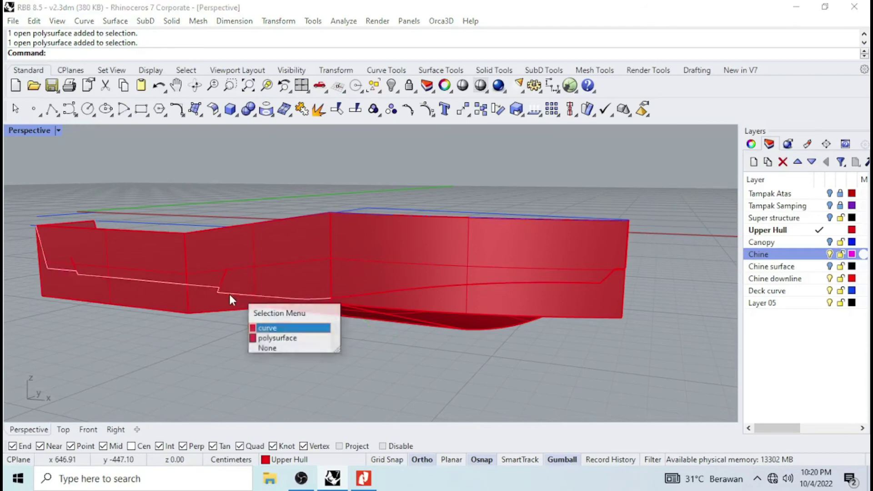
key("Escape")
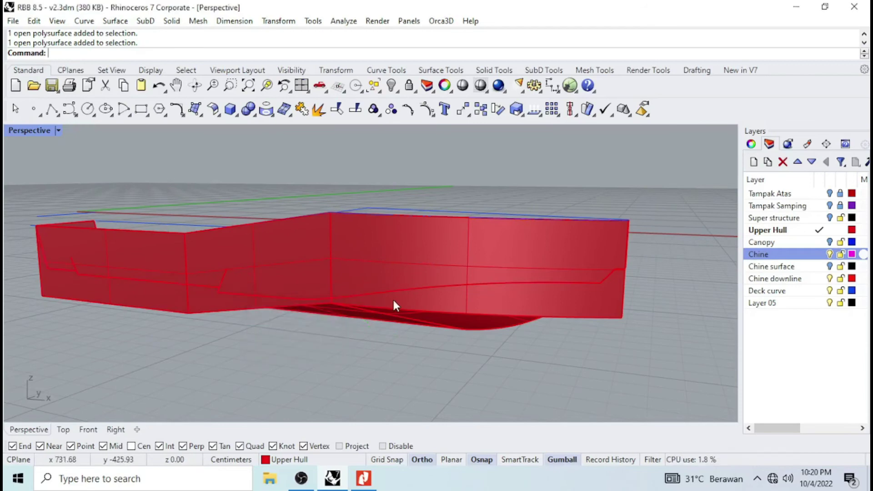
scroll(394, 302, "up", 2)
scroll(455, 204, "up", 5)
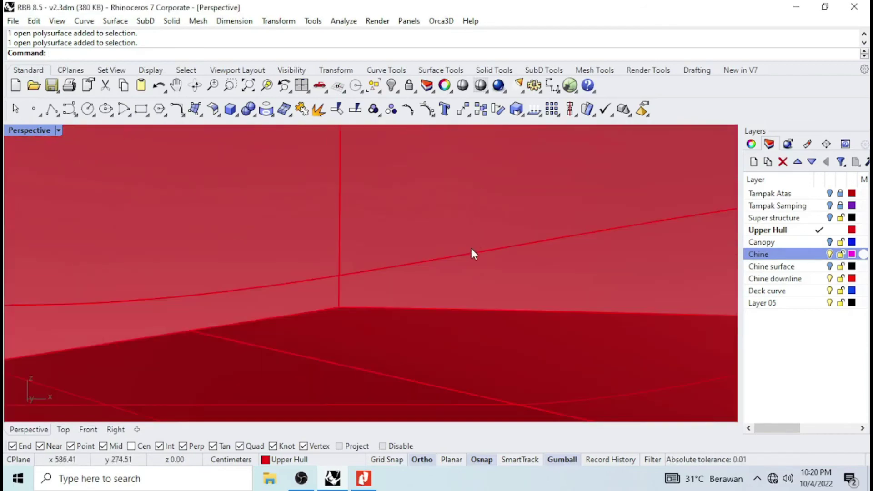
left_click(471, 259)
scroll(471, 257, "down", 3)
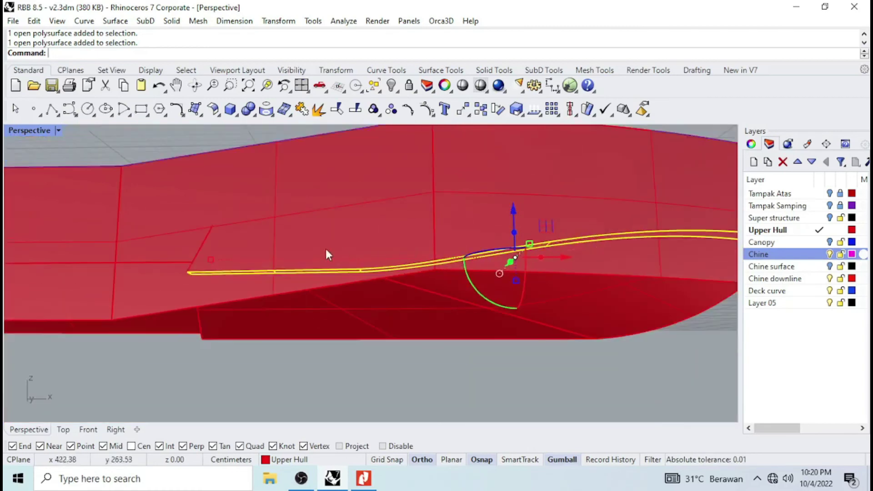
key("Escape")
left_click(169, 264)
key("Escape")
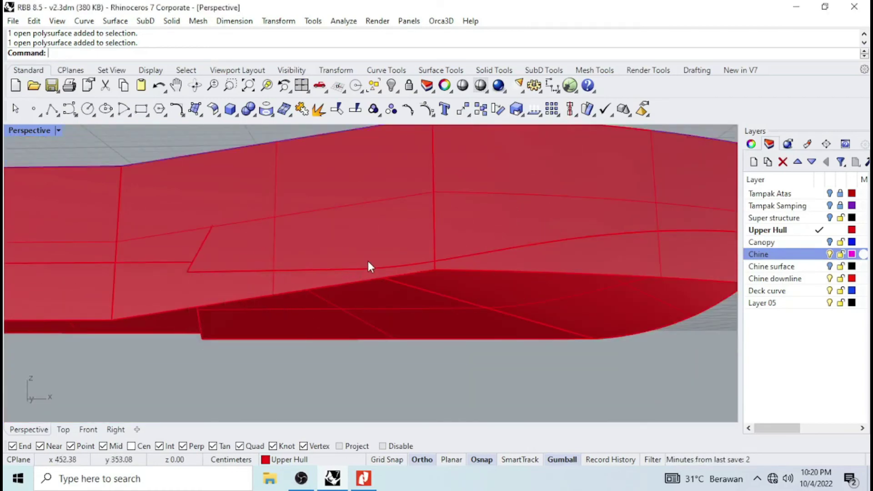
Check how far the aft part of the side outline extends, and undo the last trim of the outline curve.
left_click(375, 270)
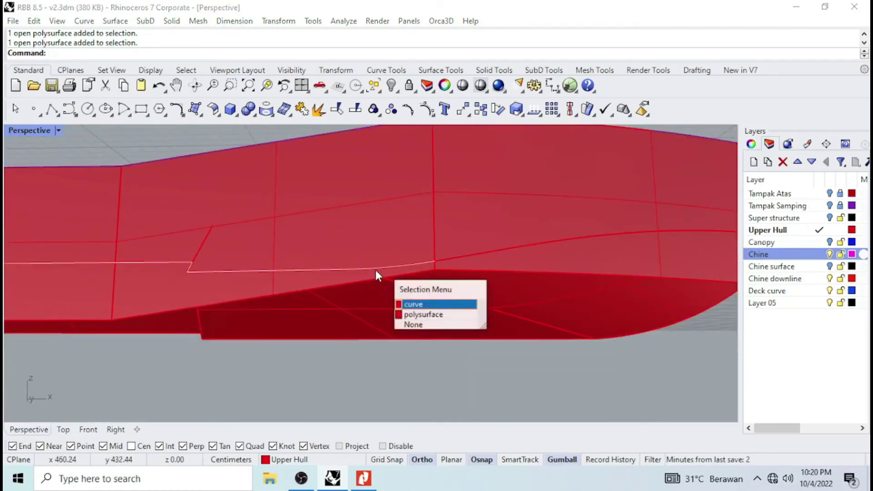
left_click(413, 302)
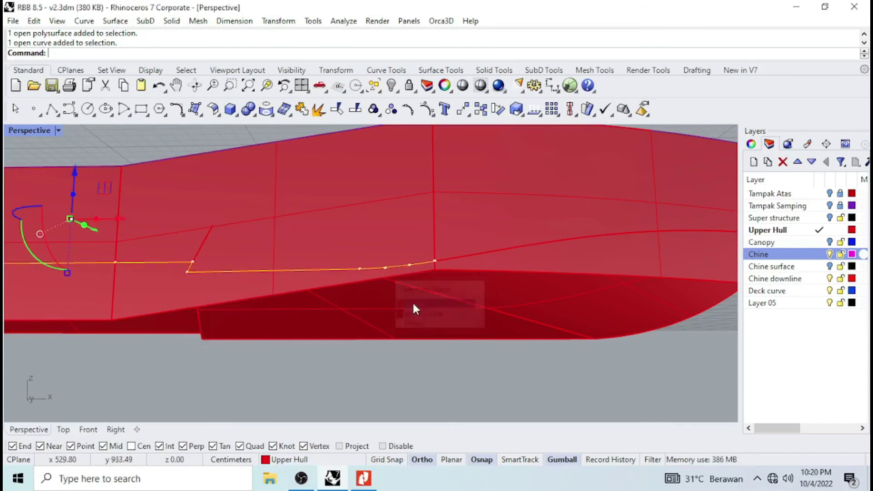
left_click(465, 253, "shift")
scroll(465, 253, "down", 5)
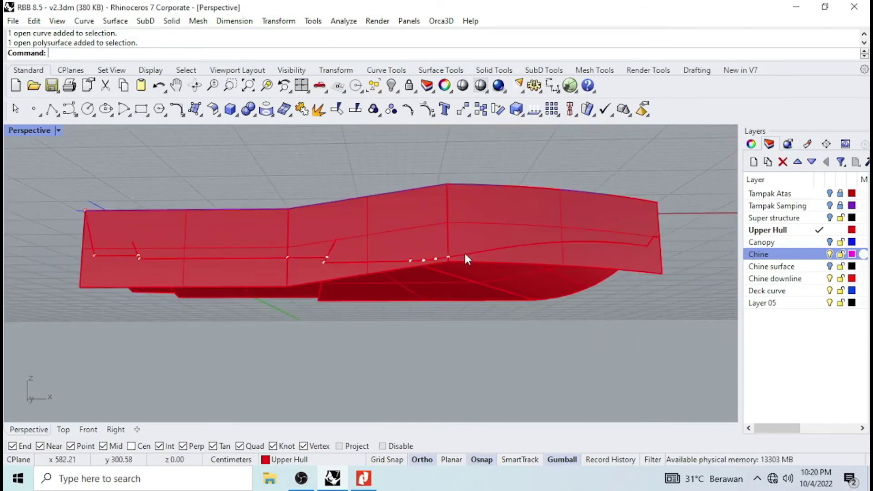
left_click(465, 253, "shift")
key("Escape")
key("ctrl+z")
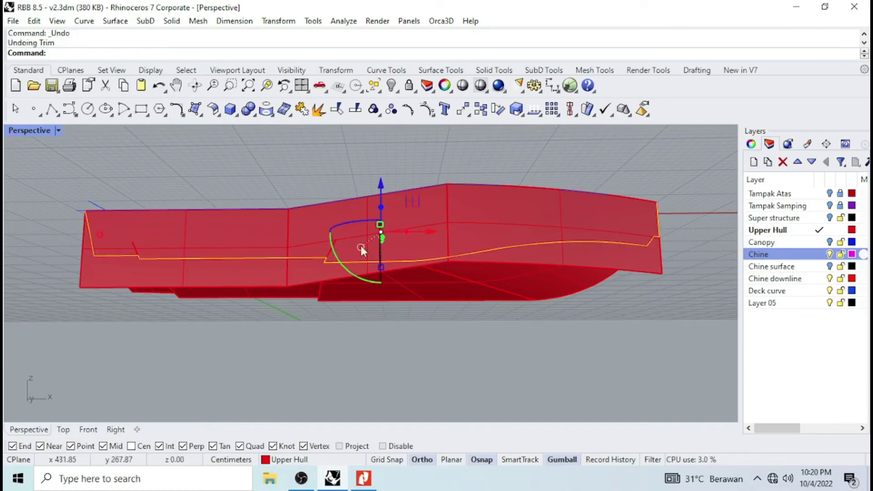
Start a Wire Cut for cutting the hull sides along the joined side outline.
left_click(230, 112)
left_click(235, 114)
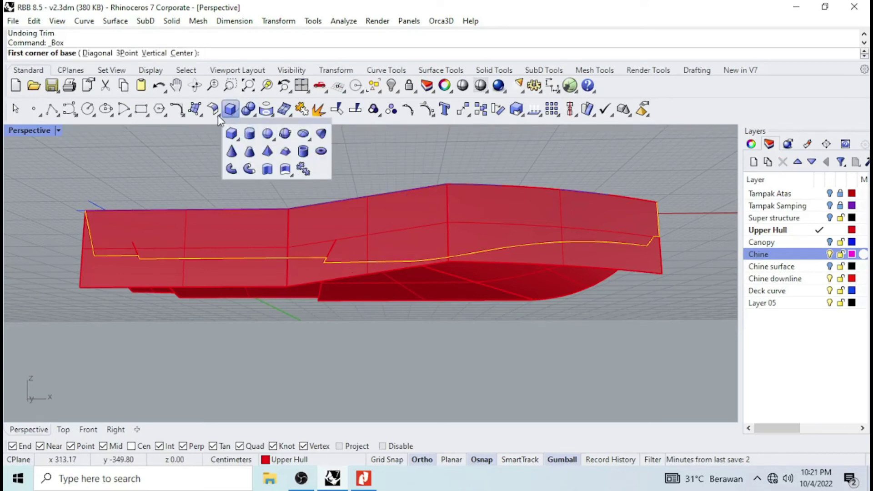
left_click(254, 114)
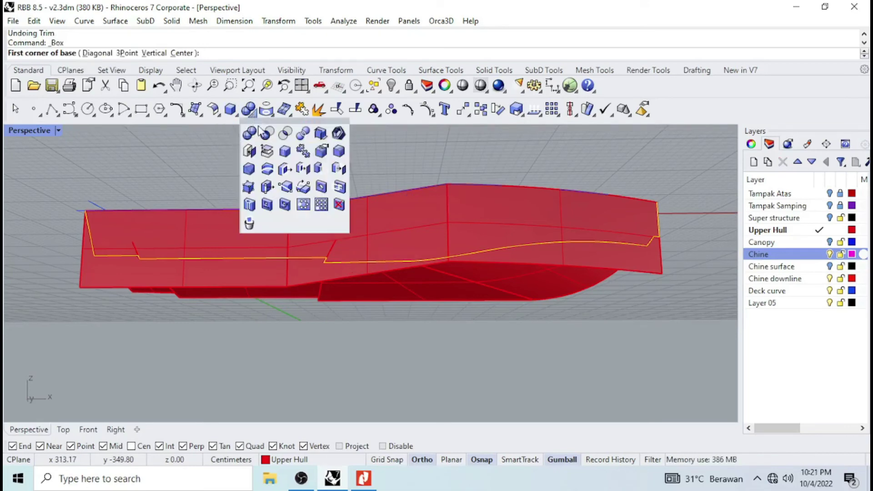
left_click(266, 169)
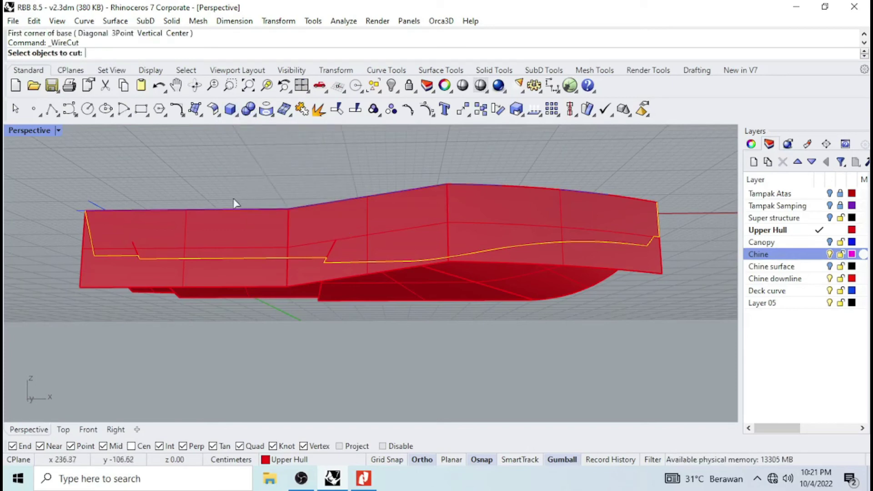